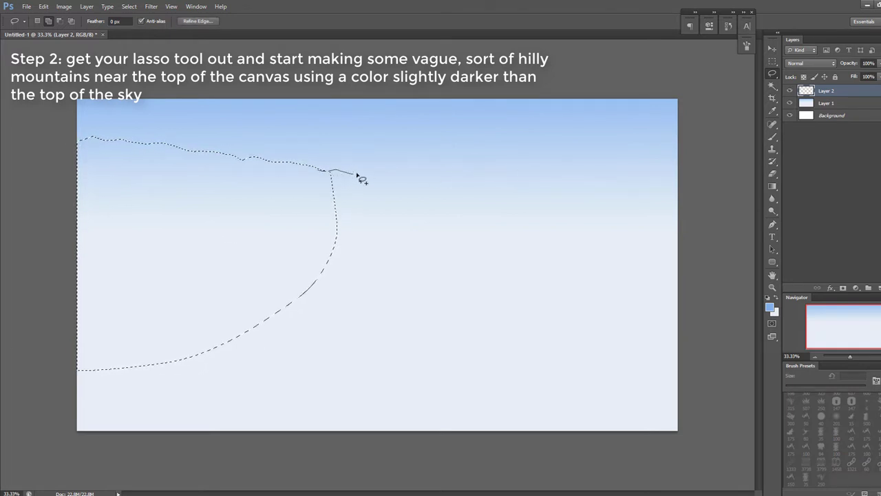
Extend the lasso selection with a hilly mountain outline so it spans the full width of the canvas.
mouse_move(690, 135)
left_mouse_down()
mouse_move(657, 127)
mouse_move(609, 134)
left_mouse_up()
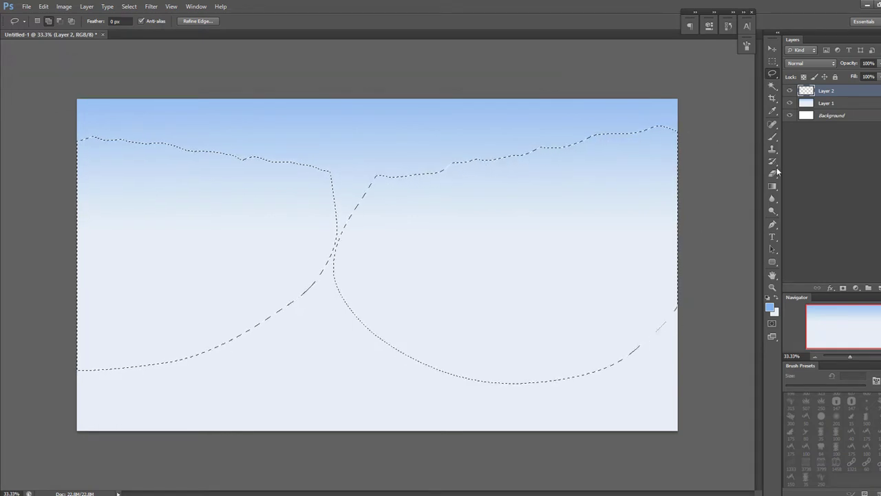
left_click(772, 188)
left_click(768, 306)
left_click(791, 238)
key("b")
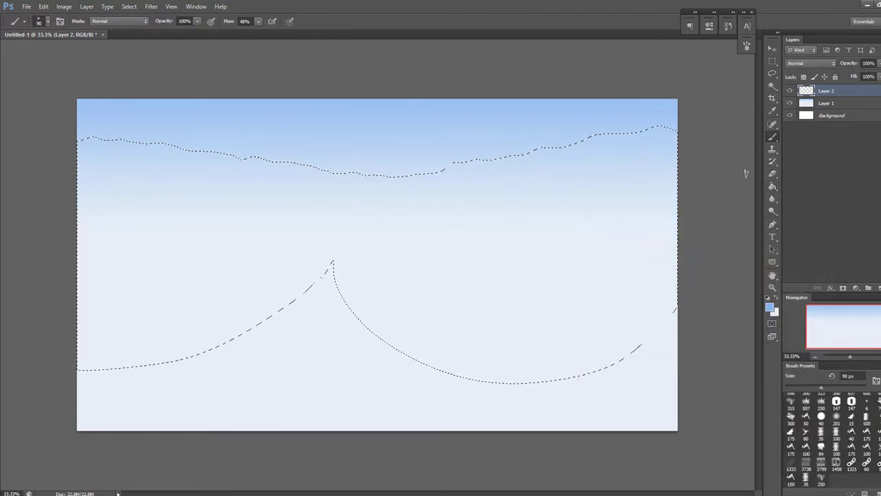
Set the foreground colour to #85a8d2 and paint the upper part of the mountain selection with an 800 px soft brush.
left_click(769, 305)
left_click(620, 165)
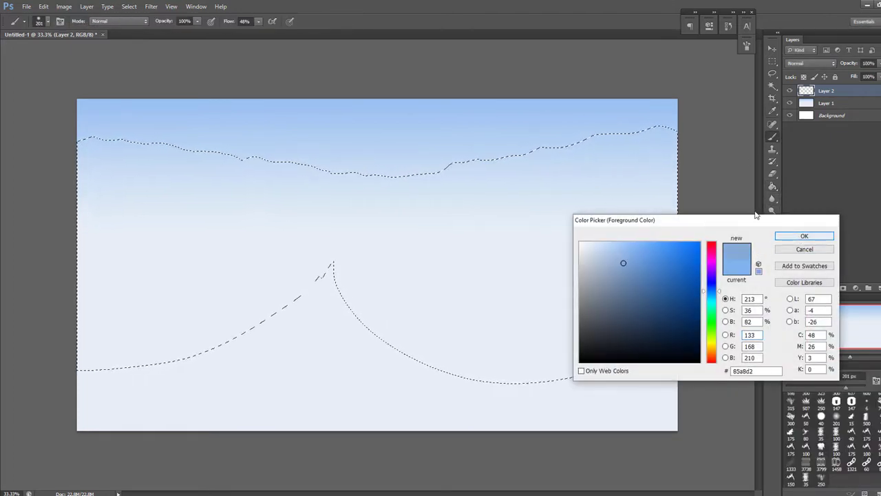
left_click(804, 235)
key("b")
key("bracketright")
key("bracketright")
left_click_drag(138, 142, 369, 151)
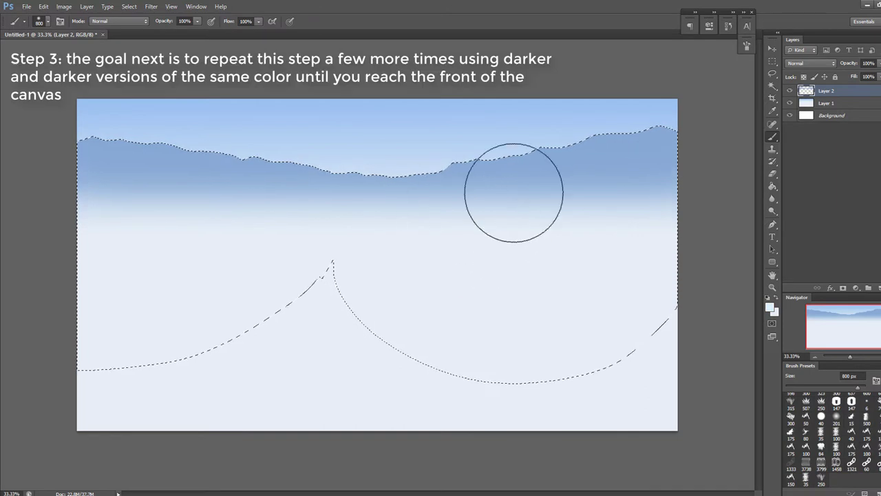
Erase the middle of the painted mountains with an 800 px soft eraser and clear the selection.
key("e")
key("bracketright")
key("bracketright")
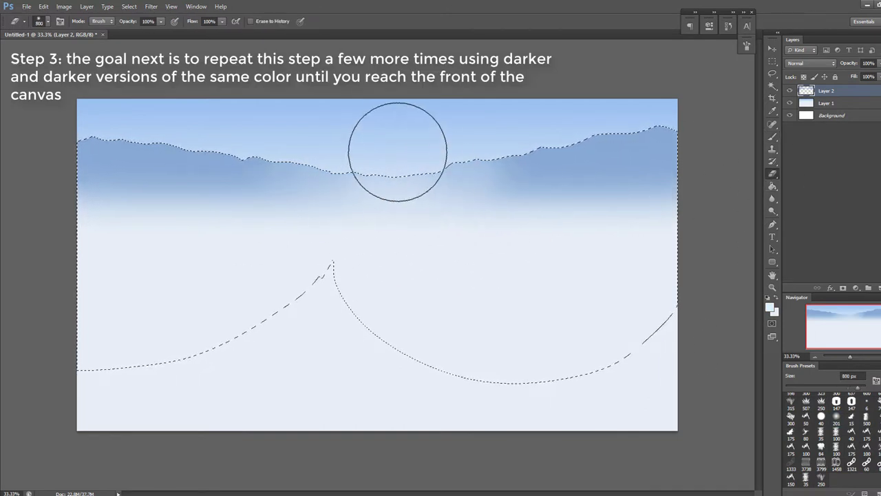
key("ctrl+d")
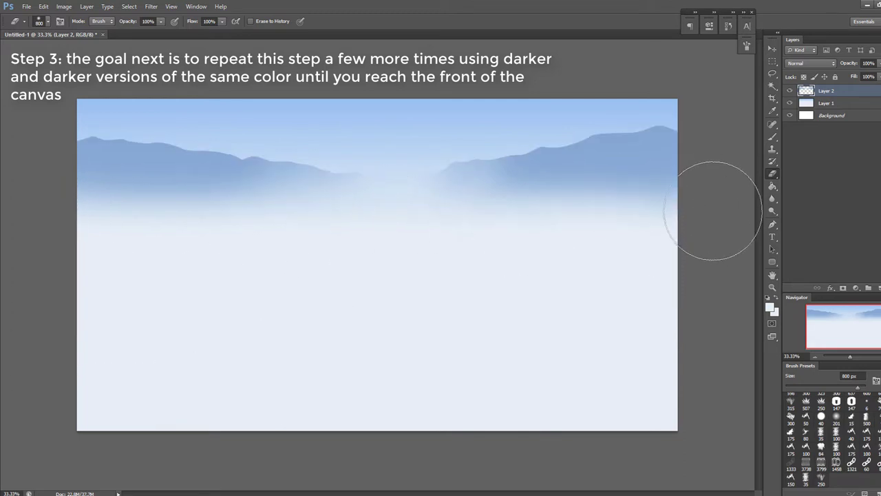
Lower the opacity of Layer 2 to 61%.
left_click(772, 73)
left_click(879, 63)
left_click_drag(879, 76, 860, 78)
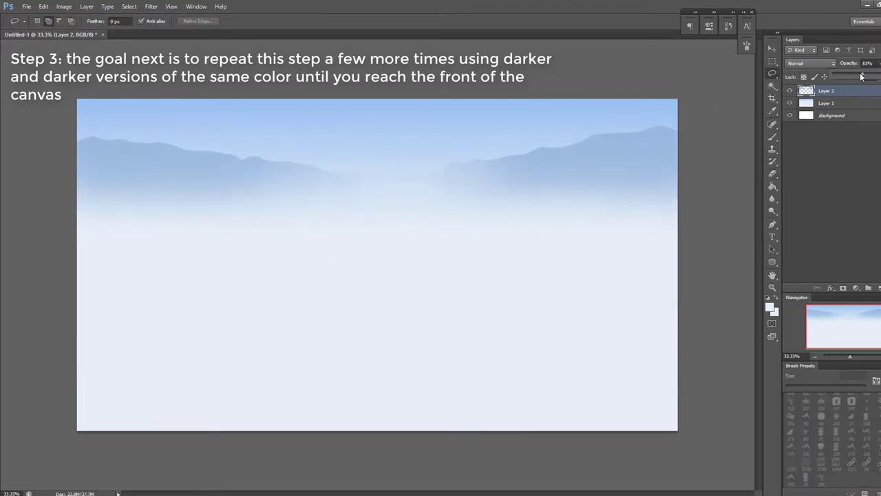
Add a new layer and lasso a second hilly ridge across the canvas below the first mountains.
left_click(879, 288)
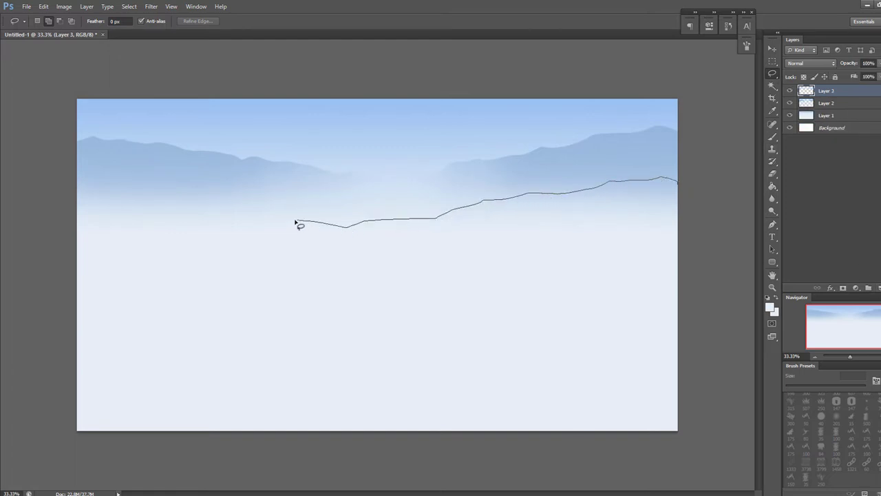
mouse_move(116, 207)
left_mouse_down()
mouse_move(580, 337)
mouse_move(688, 272)
left_mouse_up()
Choose a darker, muted blue and paint the upper part of the second ridge selection with a 1000 px soft brush.
left_click(772, 137)
left_click(652, 142, "alt")
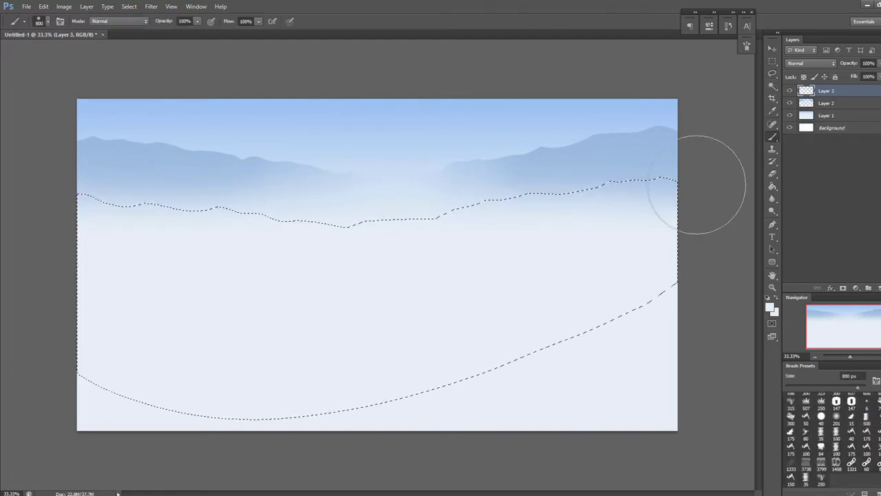
left_click(769, 307)
left_click(802, 236)
key("b")
key("bracketright")
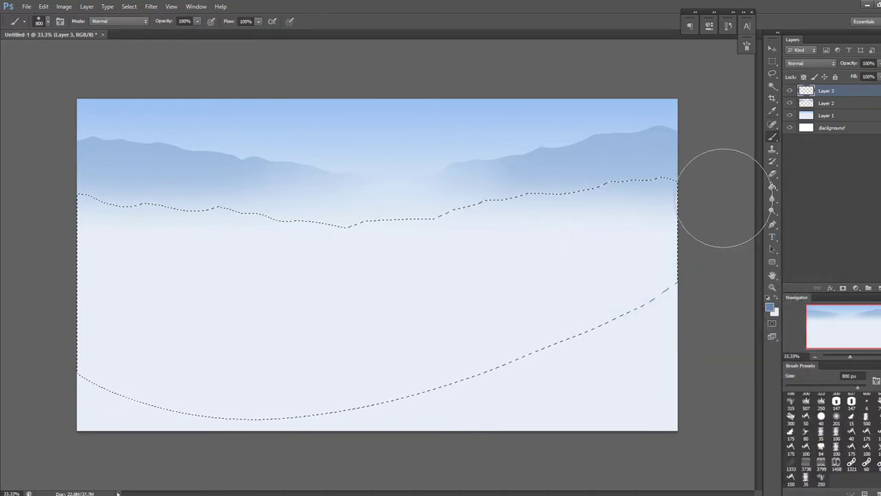
left_click(769, 308)
left_click(713, 295)
left_click(785, 234)
key("bracketright")
mouse_move(699, 189)
left_mouse_down()
mouse_move(387, 177)
mouse_move(781, 199)
left_mouse_up()
Reduce the opacity of Layer 3 and repaint the second ridge in #4c769d.
left_click(878, 63)
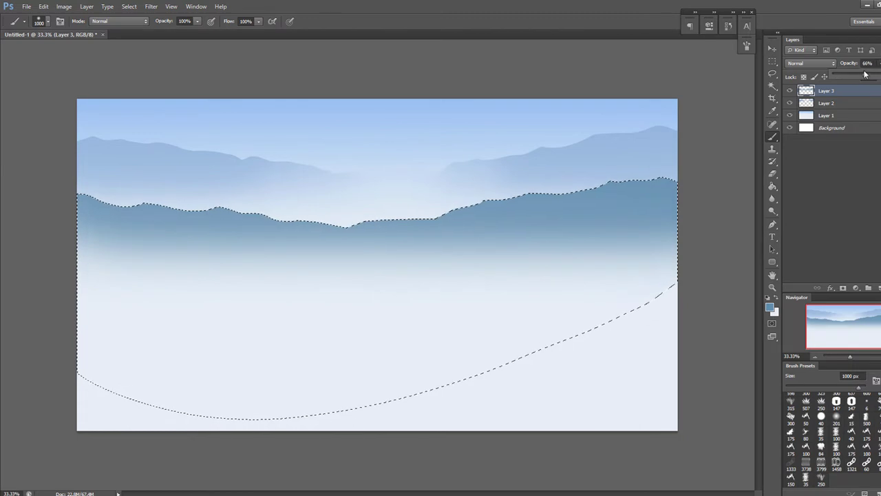
left_click_drag(877, 74, 860, 74)
left_click(770, 303)
left_click(639, 290)
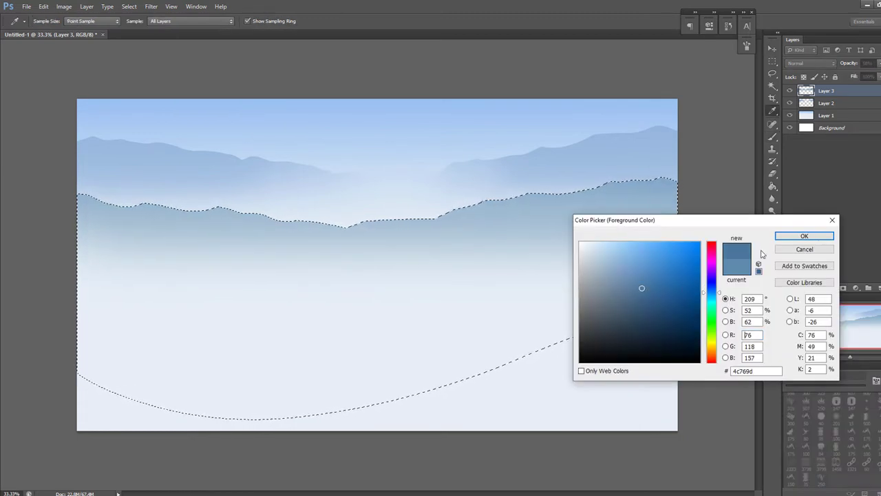
left_click(802, 236)
left_click_drag(109, 227, 715, 213)
Lower the opacity of Layer 3 to 47%.
left_click(772, 175)
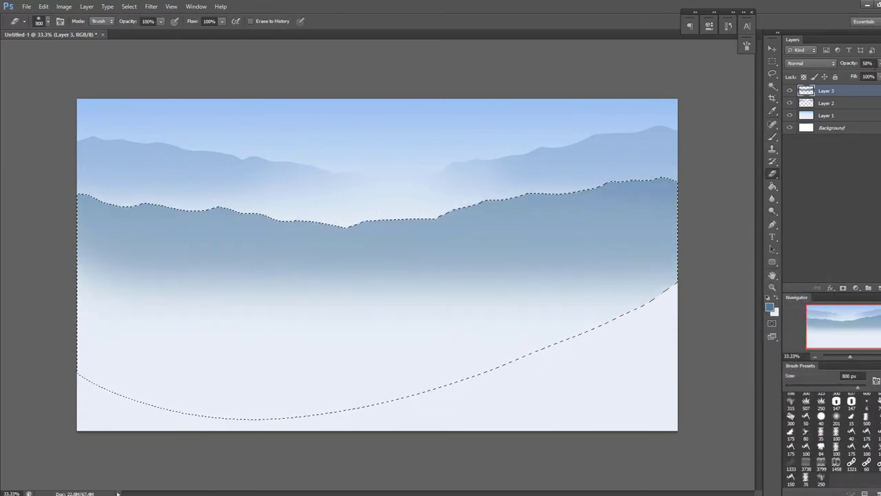
left_click(878, 62)
left_click_drag(859, 75, 854, 74)
left_click(847, 104)
left_click(854, 91)
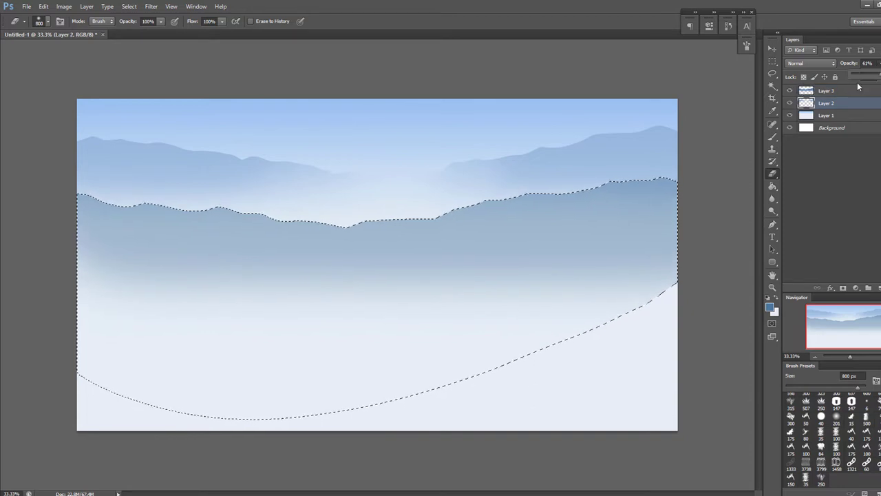
Choose a dark slate blue and repaint the second ridge with an 1100 px soft brush.
left_click(770, 308)
left_click(645, 319)
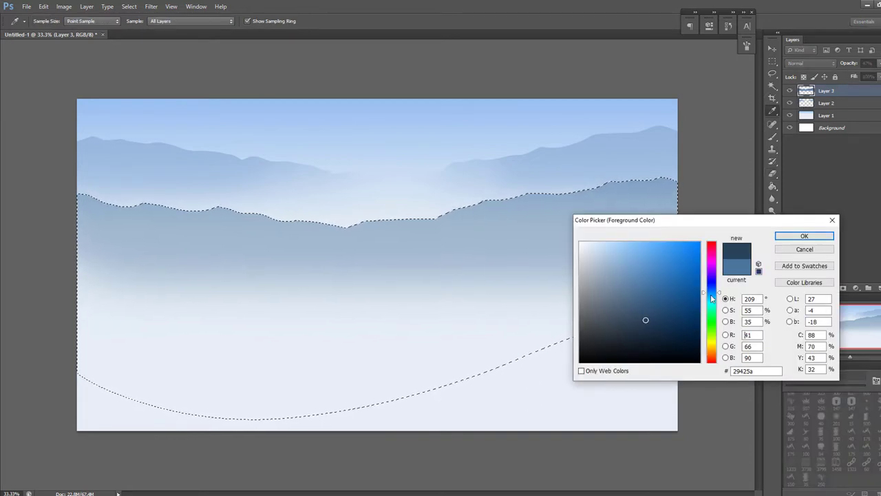
left_click_drag(711, 293, 711, 289)
left_click(629, 323)
left_click(715, 292)
left_click(803, 236)
key("b")
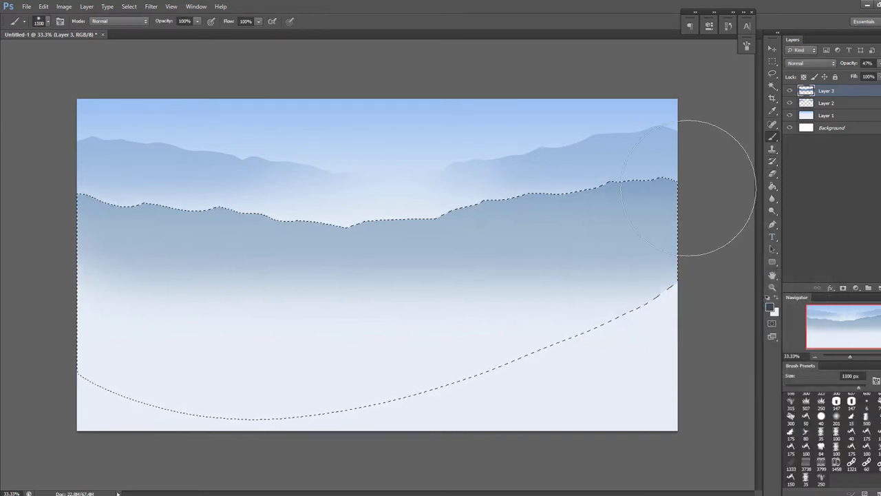
Change the paint colour to #2c4966 and brush over the second ridge again.
left_click(770, 306)
left_click(648, 315)
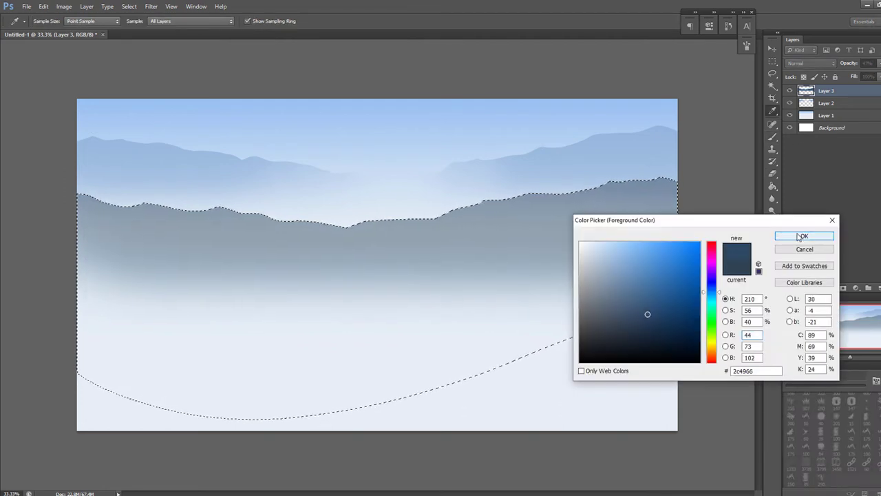
left_click(805, 237)
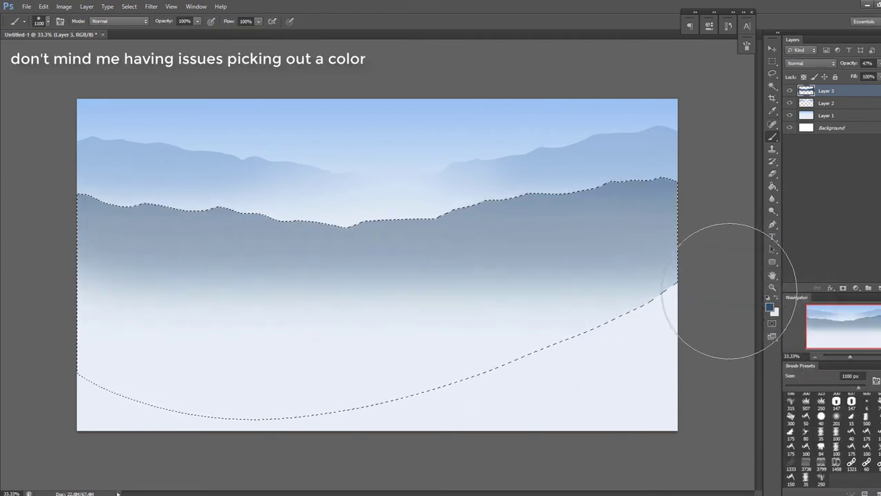
Change the foreground colour to #0e3b69 and lower the opacity of Layer 3 to 34%.
left_click(772, 310)
left_click(682, 311)
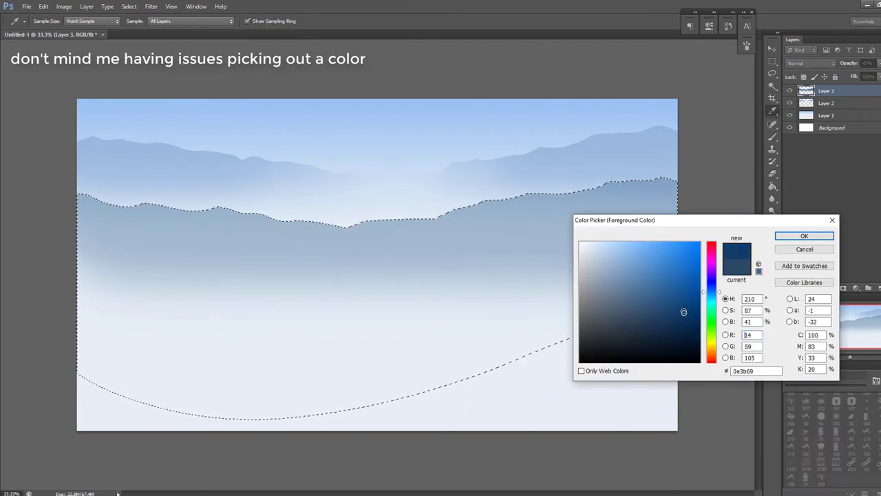
left_click(804, 236)
left_click_drag(877, 75, 875, 74)
Fade the lower part of the second ridge and erase its central dip with a soft eraser, using 250 px for the dip.
key("e")
mouse_move(690, 272)
left_mouse_down()
mouse_move(270, 318)
mouse_move(122, 304)
left_mouse_up()
key("ctrl+z")
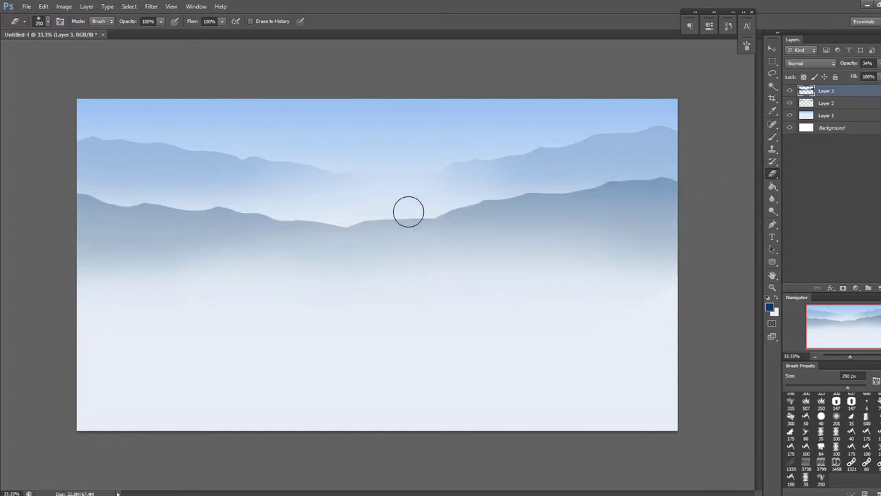
mouse_move(377, 224)
left_mouse_down()
mouse_move(406, 228)
mouse_move(303, 215)
left_mouse_up()
Erase the inner end of the left mountain on Layer 2 so it fades into the mist.
left_click(825, 104)
left_click_drag(370, 159, 362, 173)
left_click_drag(286, 163, 258, 150)
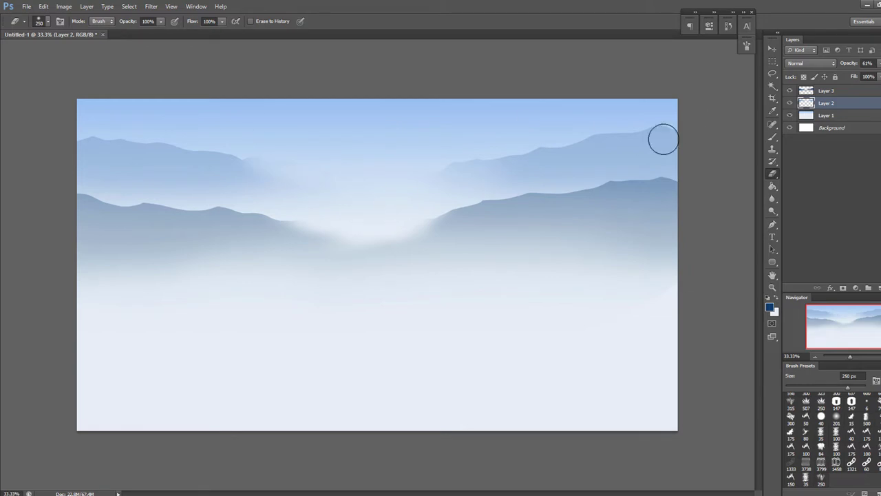
Add a new layer above Layer 3 and lasso a third ridge that dips in the middle of the canvas.
left_click(824, 90)
key("bracketright")
key("bracketright")
key("bracketright")
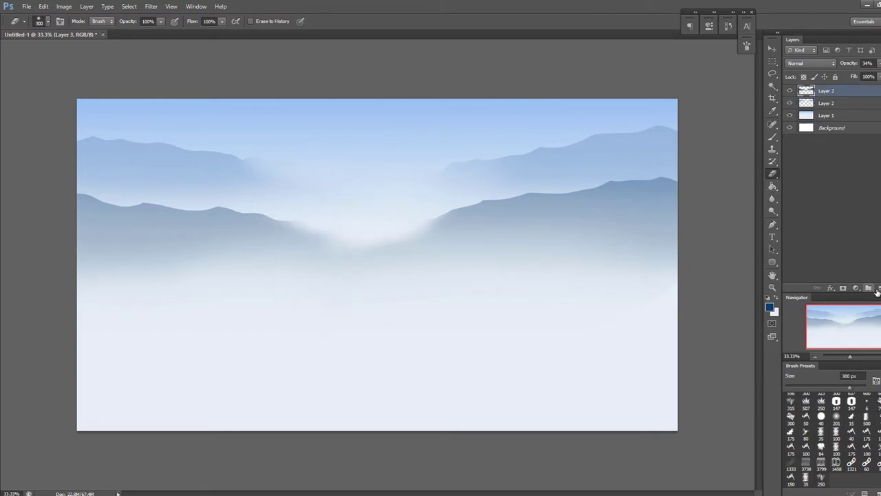
left_click(869, 288)
key("bracketleft")
key("bracketleft")
key("bracketleft")
key("l")
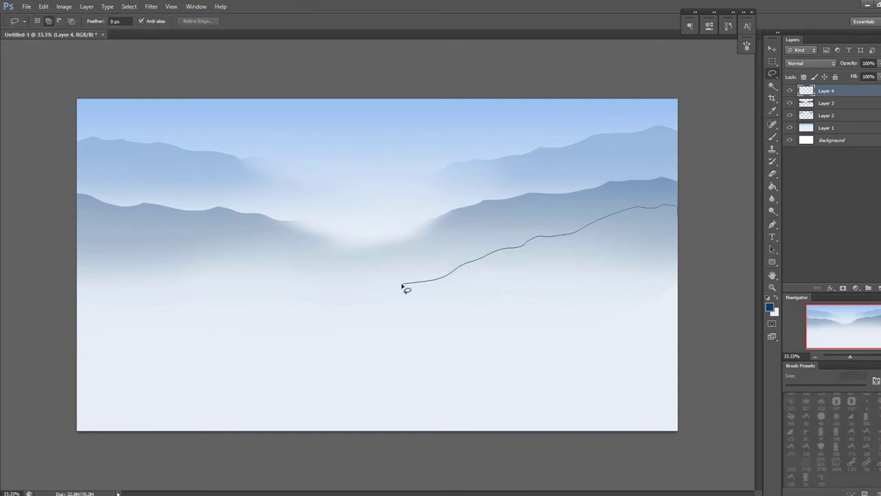
left_click_drag(108, 261, 688, 448)
Paint the third ridge selection in the dark blue foreground colour, fade its lower part with a large soft eraser, and deselect.
key("b")
mouse_move(660, 221)
left_mouse_down()
mouse_move(114, 230)
mouse_move(318, 279)
mouse_move(574, 252)
mouse_move(590, 275)
mouse_move(544, 293)
mouse_move(585, 328)
mouse_move(321, 318)
mouse_move(413, 302)
left_mouse_up()
key("e")
key("bracketright")
key("bracketright")
key("bracketright")
key("bracketright")
key("ctrl+d")
Erase the central dip of the third ridge with a 400 px soft eraser so it dissolves into mist.
key("bracketleft")
key("bracketleft")
key("bracketleft")
key("bracketleft")
key("bracketleft")
key("bracketleft")
left_click_drag(389, 252, 331, 292)
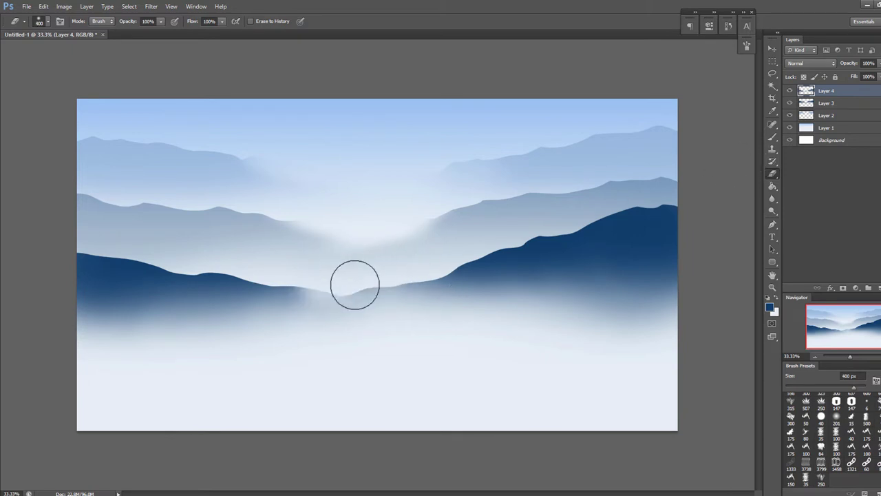
key("ctrl+shift+d")
key("ctrl+d")
left_click_drag(340, 275, 419, 283)
Lower the opacity of Layer 4 to 66%.
left_click_drag(877, 72, 867, 74)
left_click(835, 105)
left_click(840, 91)
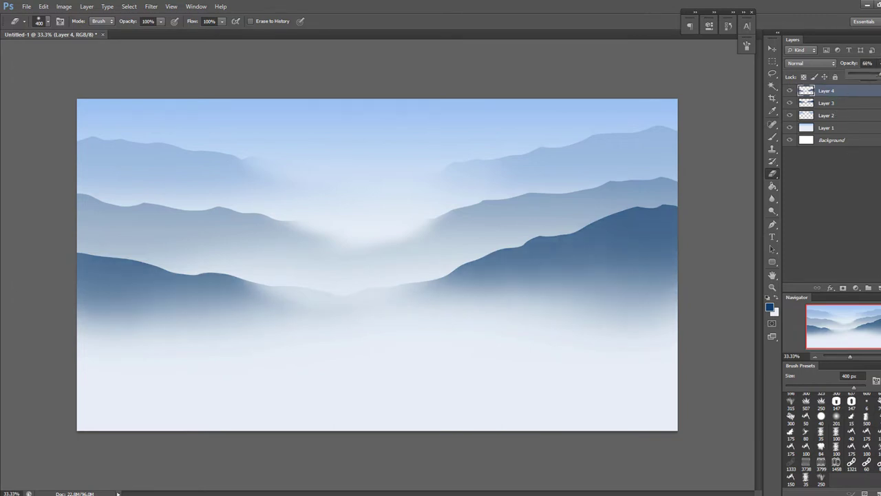
Transform the ridge on Layer 3, stretching its width to 110.71% and rotating it 4.37°.
left_click(827, 103)
key("v")
left_click_drag(678, 259, 742, 252)
mouse_move(752, 210)
left_mouse_down()
mouse_move(745, 201)
mouse_move(750, 225)
left_mouse_up()
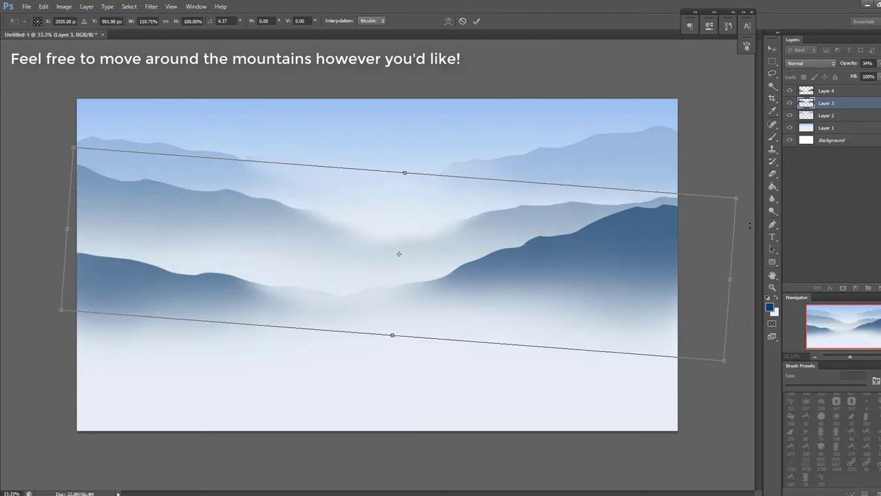
left_click(476, 21)
Transform the far mountains on Layer 2, stretching their width to about 104%, shifting them slightly down and tilting them.
left_click(828, 116)
left_click_drag(696, 169, 698, 162)
left_click_drag(677, 174, 716, 165)
left_click_drag(661, 178, 655, 186)
left_click_drag(706, 160, 678, 169)
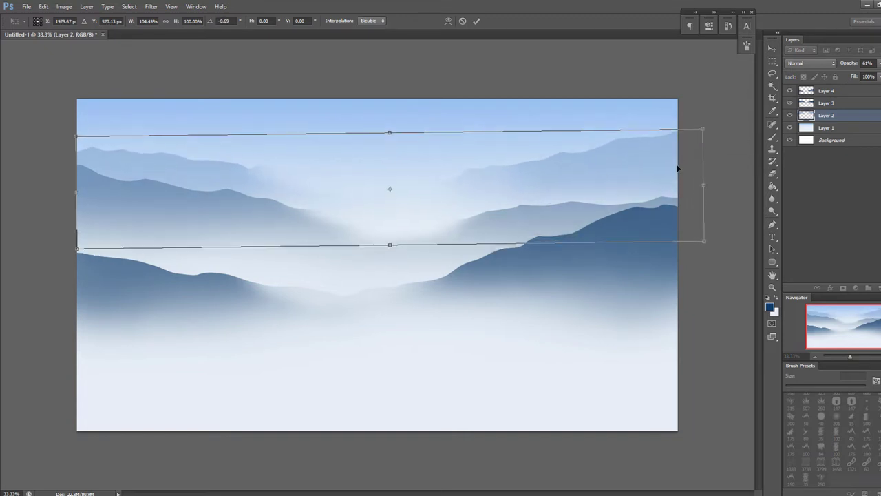
mouse_move(718, 139)
left_mouse_down()
mouse_move(719, 148)
mouse_move(728, 137)
left_mouse_up()
key("Return")
key("e")
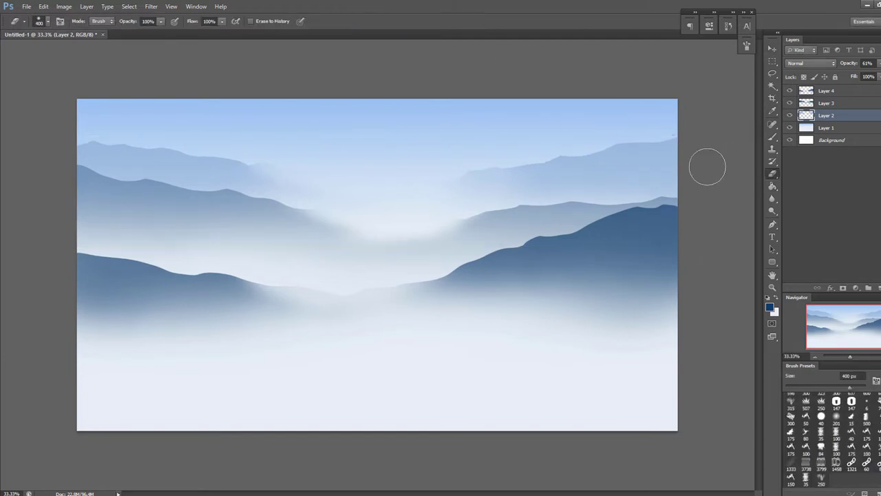
Transform the ridge on Layer 4, moving it slightly down, stretching its width to 103.87% and rotating it -0.72°.
left_click(817, 94)
key("ctrl+t")
left_click_drag(666, 197, 685, 213)
left_click_drag(678, 278, 691, 278)
left_click_drag(78, 267, 67, 269)
left_click_drag(699, 209, 710, 199)
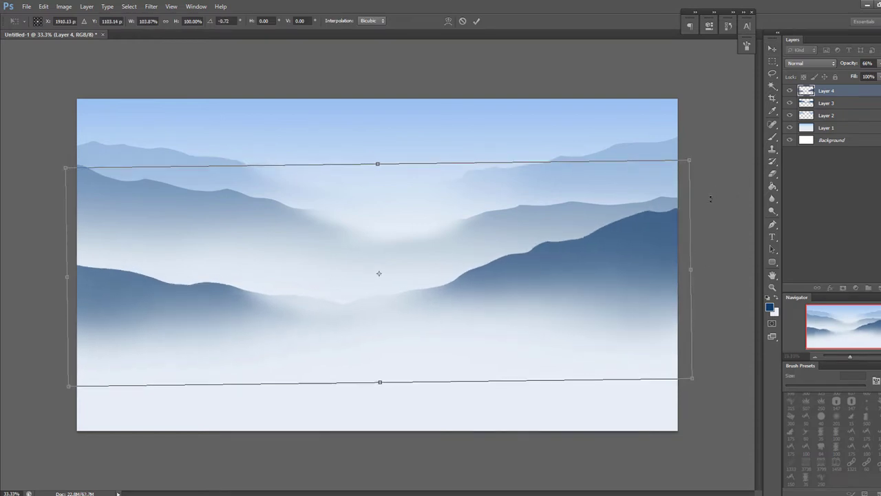
key("Return")
Add a new layer and lasso a smooth foreground hill sloping down from the canvas's left edge to its lower right.
key("b")
key("ctrl+shift+alt+n")
key("bracketleft")
key("bracketleft")
key("bracketleft")
key("bracketleft")
key("bracketleft")
key("bracketleft")
key("l")
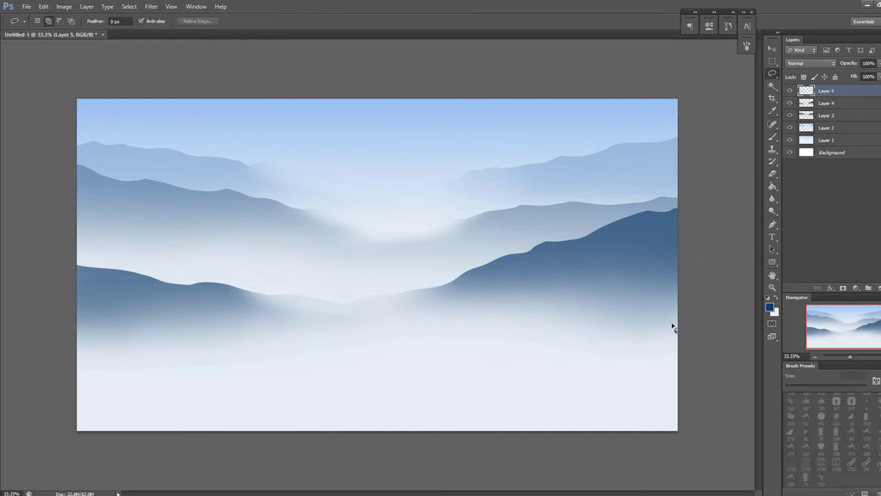
left_click_drag(547, 338, 89, 393)
key("ctrl+d")
left_click_drag(76, 320, 457, 370)
left_click_drag(718, 452, 83, 319)
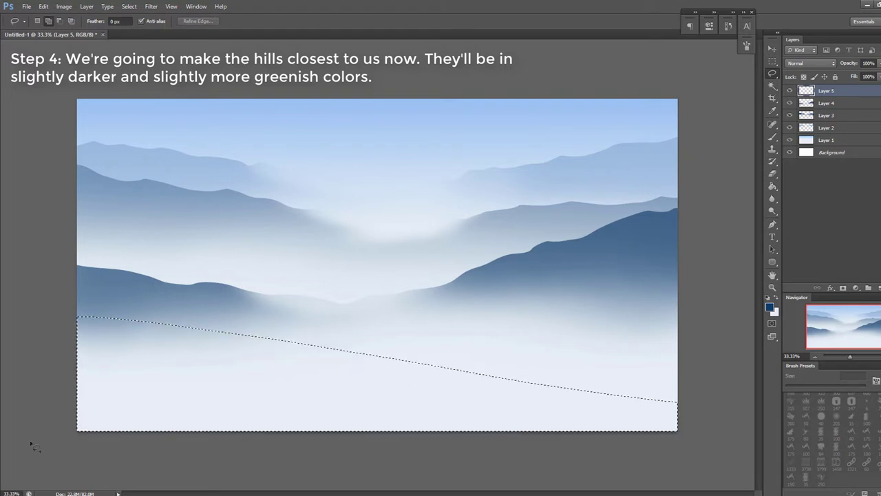
Choose a dark greenish blue and paint the upper part of the foreground hill selection with a large soft brush.
key("b")
left_click(770, 307)
left_click(712, 296)
left_click(686, 327)
left_click(803, 236)
key("bracketright")
key("bracketright")
key("bracketright")
key("bracketright")
mouse_move(123, 306)
left_mouse_down()
mouse_move(49, 314)
mouse_move(216, 310)
mouse_move(523, 324)
left_mouse_up()
Fade the lower part and right end of the foreground hill with a 900 px soft eraser and deselect.
left_click(772, 175)
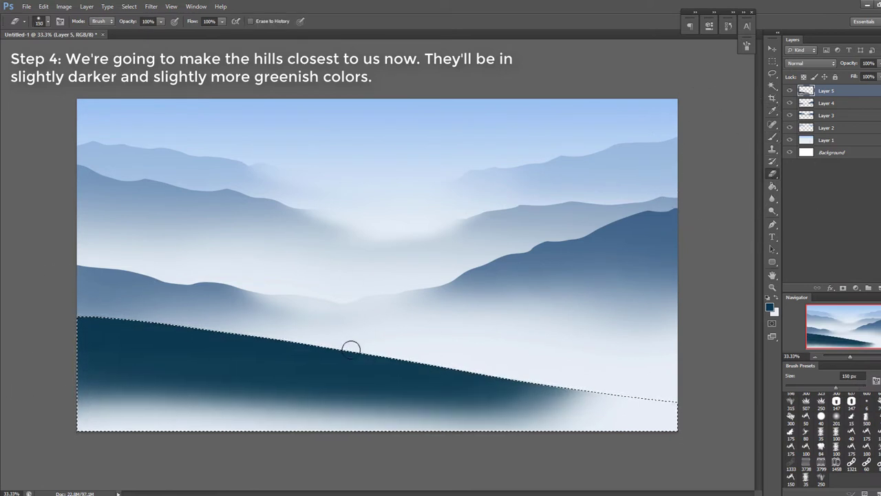
left_click_drag(599, 402, 85, 407)
key("ctrl+z")
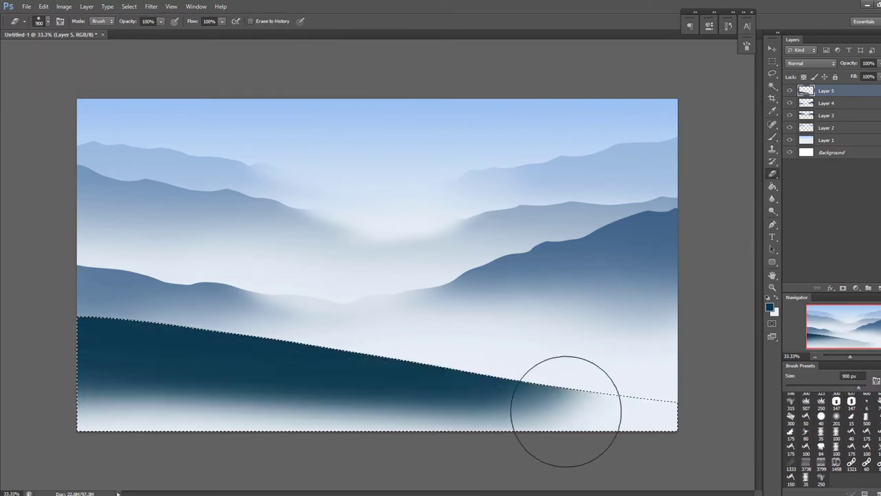
left_click_drag(547, 409, 142, 450)
key("ctrl+d")
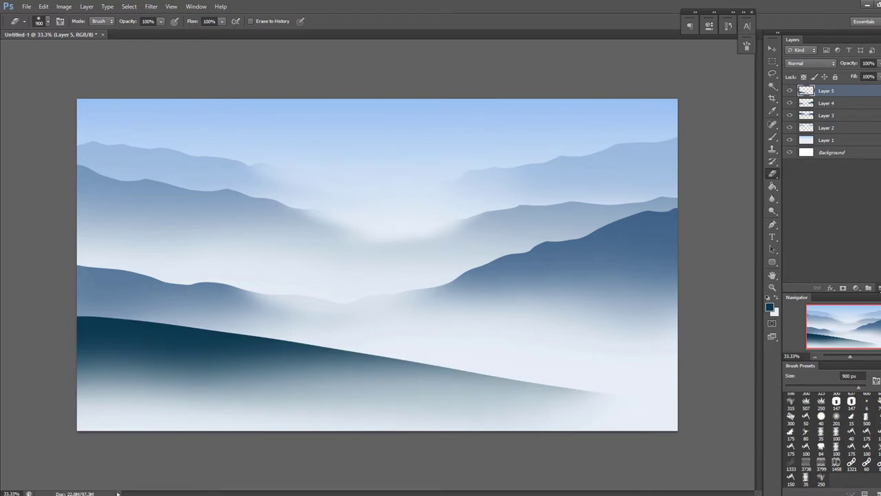
Add a new layer and lasso a second foreground hill rising from the canvas's lower left to its right edge.
key("ctrl+shift+alt+n")
key("l")
left_click_drag(48, 397, 709, 392)
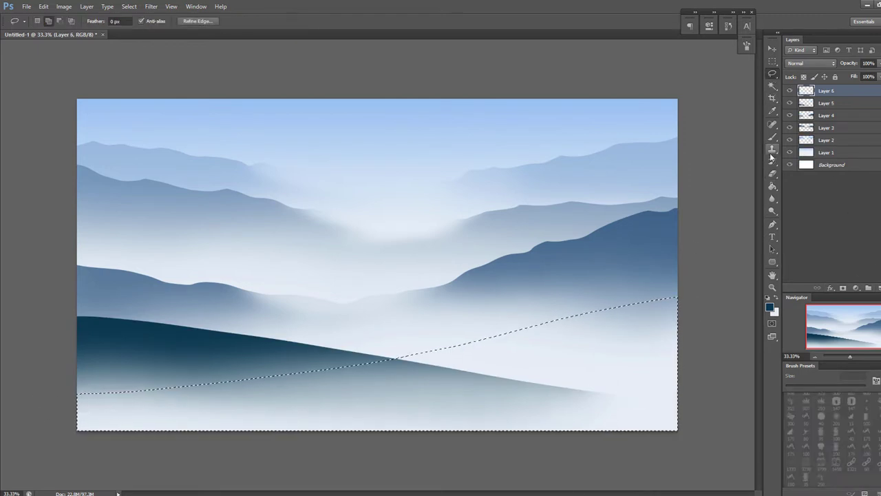
Fill the second foreground hill with the dark blue, deselect, and lower Layer 5's opacity to 89%.
left_click(771, 187)
left_click(633, 362)
key("ctrl+d")
left_click_drag(879, 63, 876, 76)
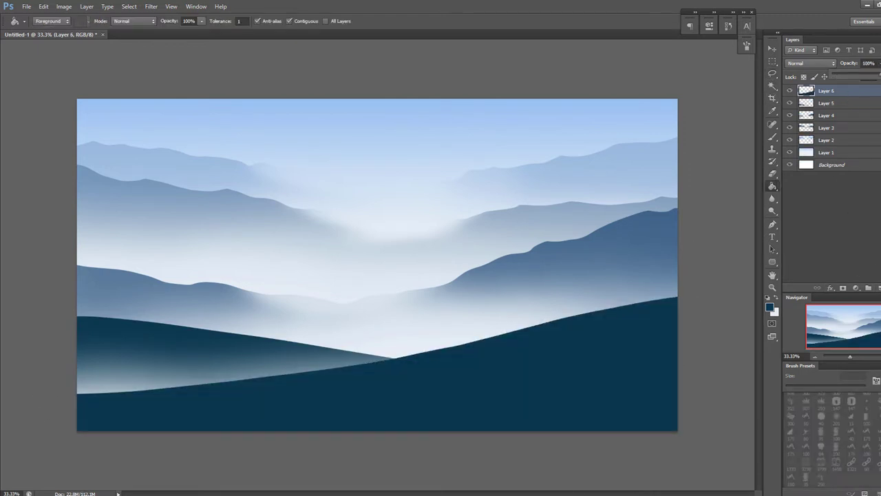
key("alt+bracketleft")
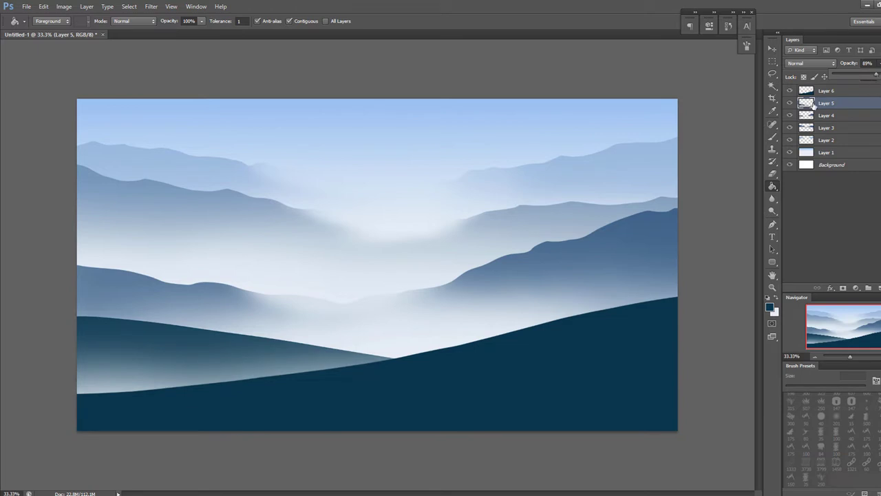
Lock Layer 6's transparent pixels and recolour its foreground hill with the darker teal 063039.
left_click(806, 91)
left_click(769, 307)
left_click(685, 330)
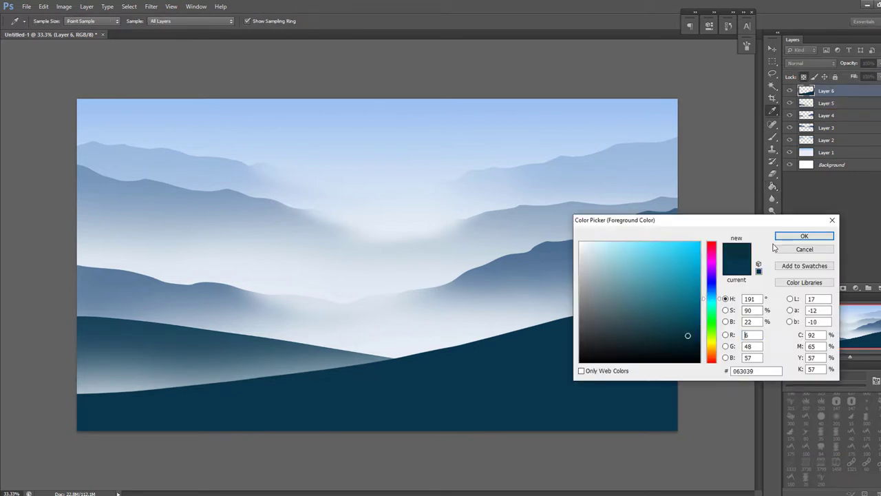
key("Return")
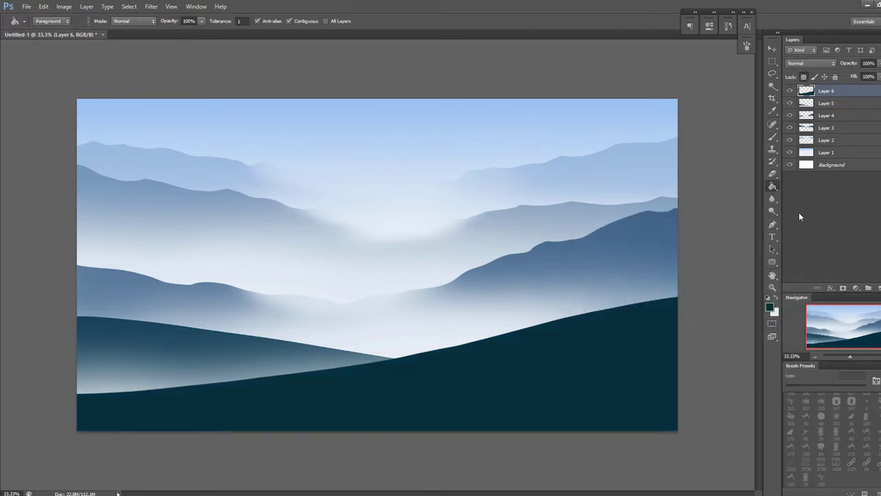
left_click(770, 141)
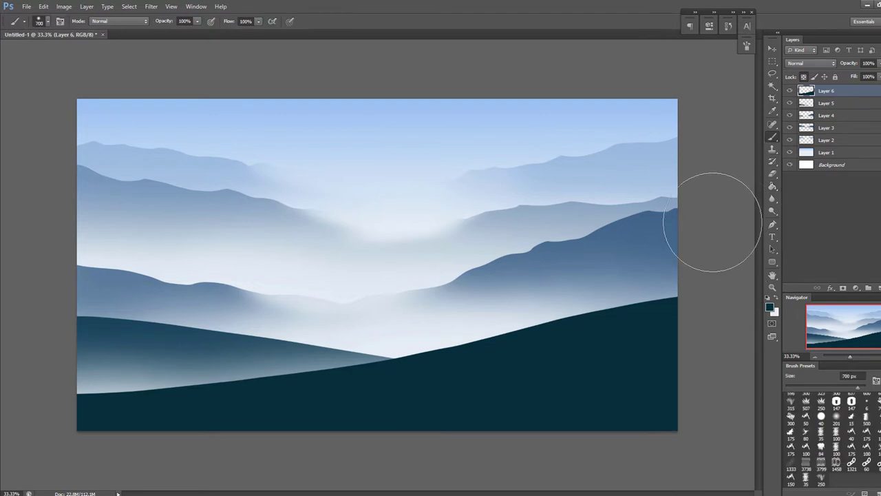
Shift the Layer 3 ridges off-centre to the left by transforming them to 99.91% width.
left_click(822, 127)
left_click(773, 49)
left_click_drag(61, 256, 24, 249)
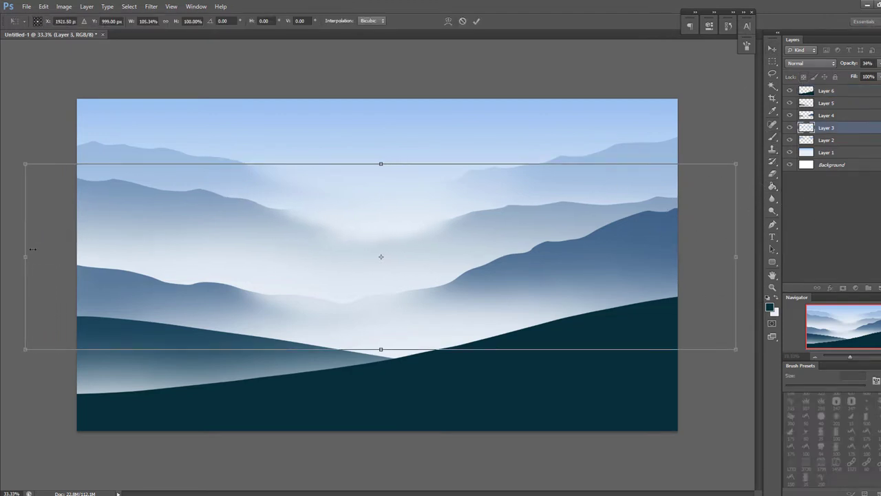
left_click_drag(735, 256, 702, 256)
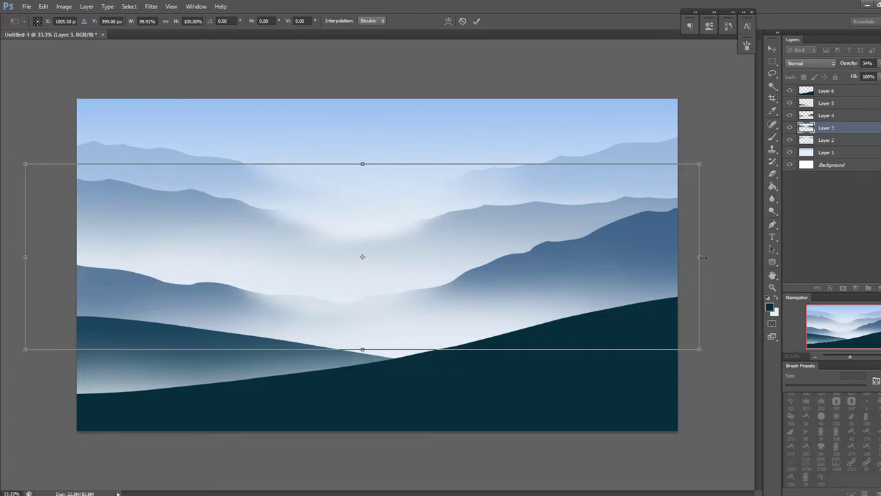
left_click(476, 21)
Stretch the distant Layer 2 ridges past the canvas's right edge to make them asymmetrical.
left_click(824, 141)
left_click_drag(706, 193, 739, 196)
left_click(476, 21)
left_click(826, 127)
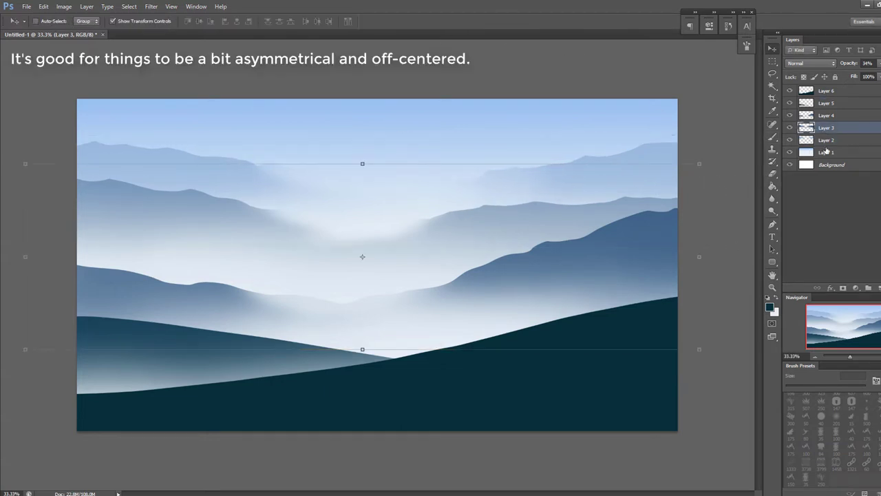
left_click(837, 161)
Add a new layer above the foreground hills and switch to the Gradient tool.
left_click(829, 91)
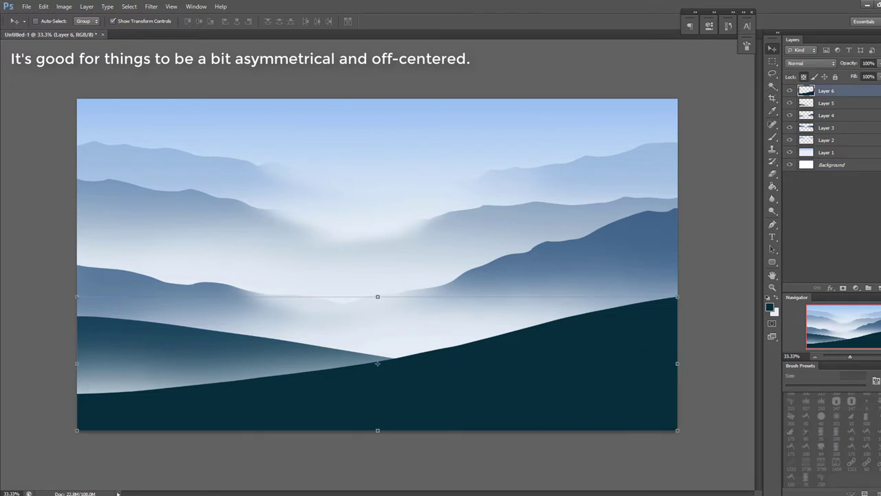
left_click(879, 288)
left_click(771, 137)
right_click(772, 187)
left_click(799, 187)
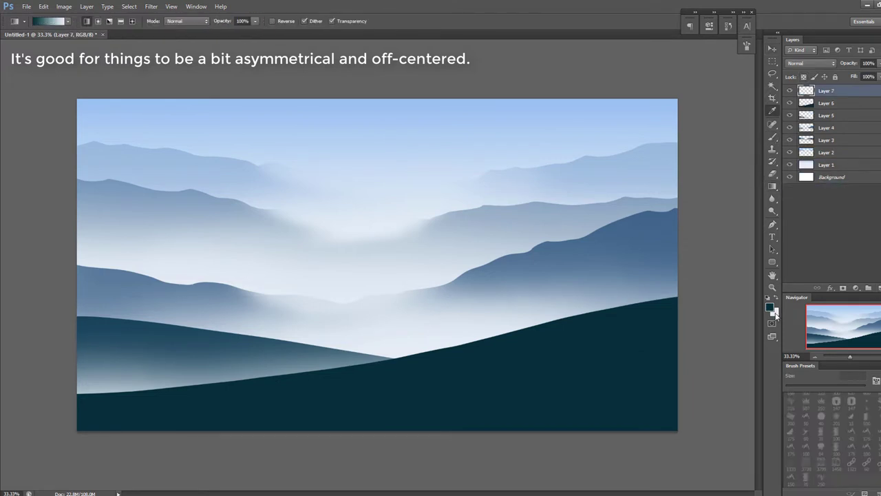
Set the background colour to light blue 79abff and the foreground colour to a dark teal.
left_click(775, 313)
left_click(712, 290)
left_click(643, 242)
left_click(782, 238)
left_click(770, 307)
left_click(710, 304)
left_click(688, 327)
left_click(780, 238)
Set the new layer to Overlay and apply a vertical gradient from teal at the bottom to light blue at the top.
left_click(803, 64)
left_click(799, 186)
left_click_drag(417, 172, 423, 313)
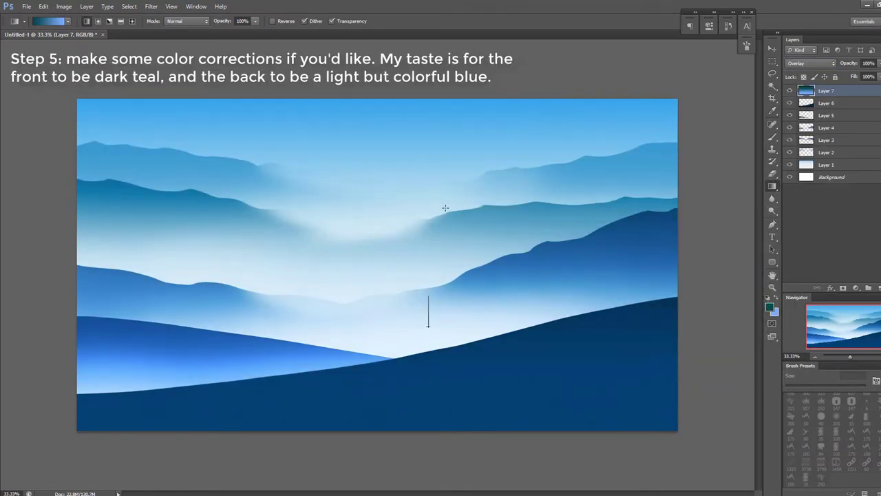
left_click_drag(407, 382, 408, 219)
Try the gradient layer in Soft Light at 64% opacity and compare the painting with and without it.
left_click(802, 63)
left_click(806, 188)
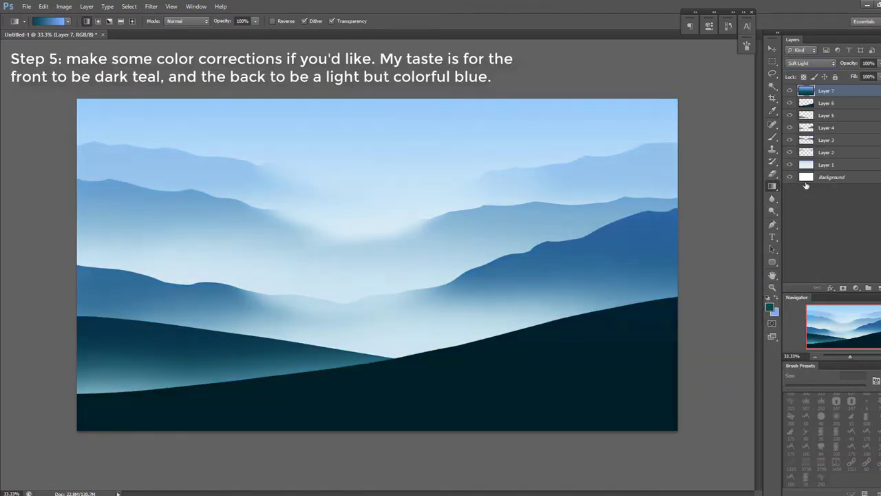
left_click(791, 91)
left_click(790, 92)
left_click(878, 64)
left_click_drag(875, 76, 862, 76)
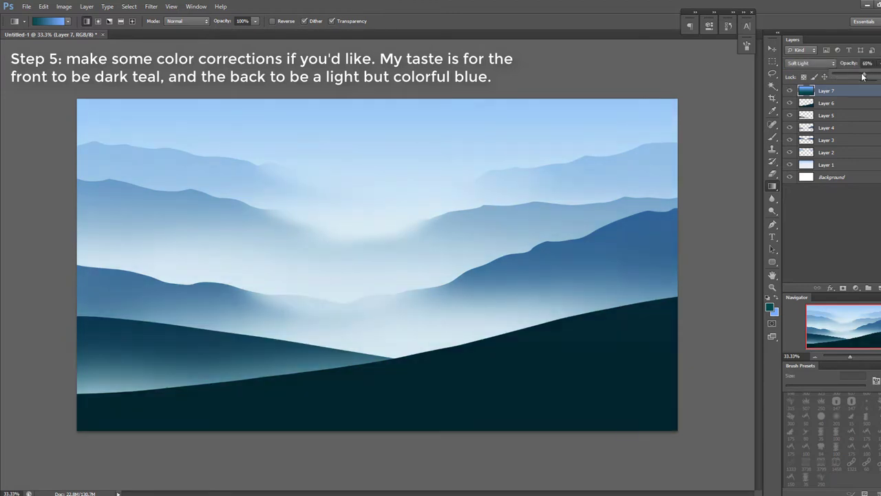
left_click(789, 92)
left_click(790, 92)
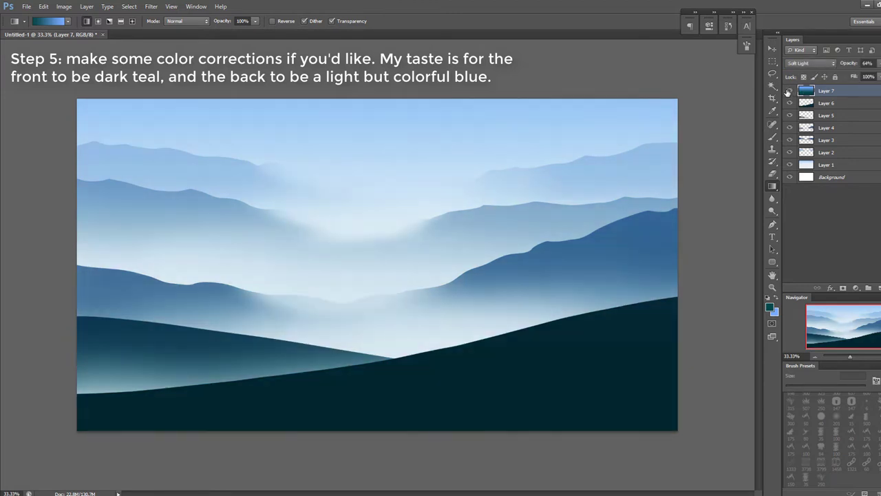
Switch the gradient layer to the Color blending mode at 48% opacity and compare with the layer hidden.
left_click(810, 62)
left_click(798, 302)
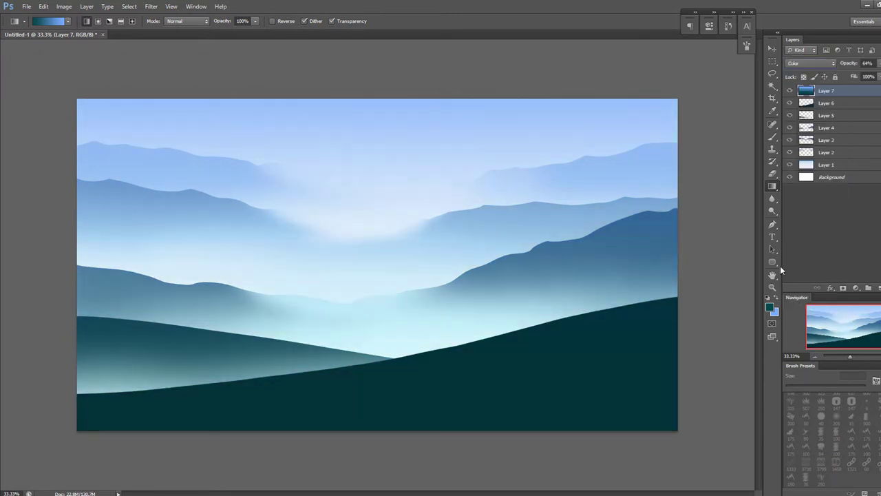
left_click(790, 90)
left_click(790, 91)
left_click(790, 90)
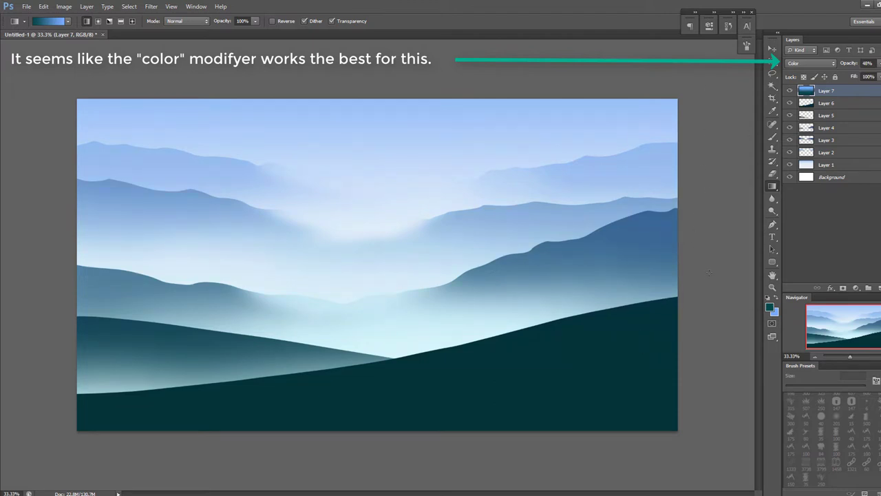
Shift the background colour to a more cyan light blue and undo the last change to the gradient layer.
left_click(769, 137)
left_click(776, 313)
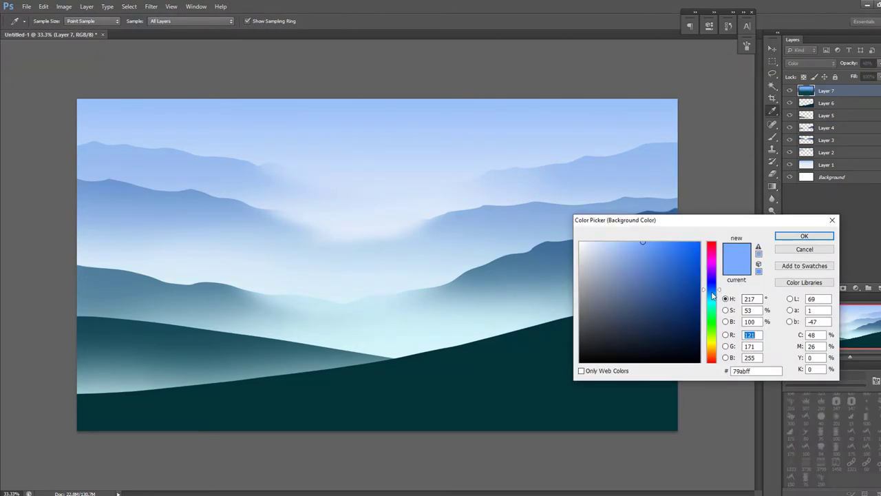
left_click(713, 300)
left_click(778, 243)
key("b")
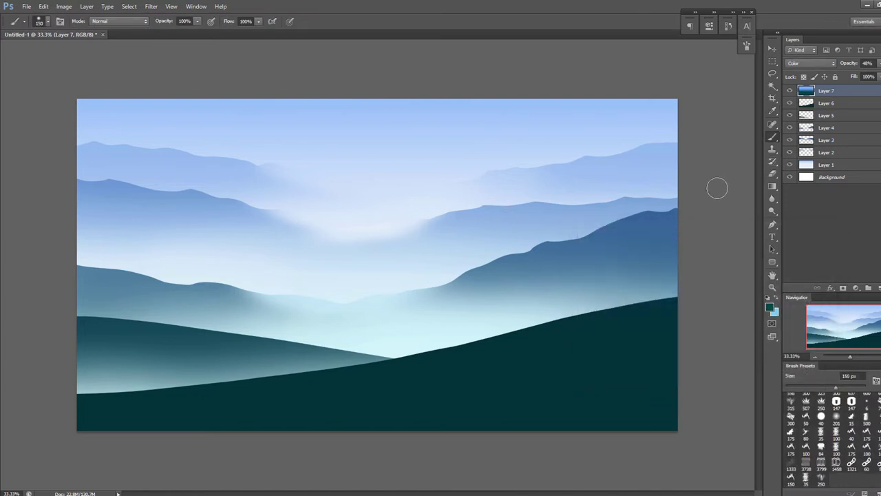
key("ctrl+z")
Choose a brighter, more saturated blue as foreground colour and tint the sky on the gradient layer with it.
left_click(770, 308)
left_click(713, 294)
left_click_drag(695, 280, 673, 247)
double_click(803, 240)
Add a new layer above the gradient layer and set the brush size to 175 px.
key("ctrl+shift+alt+n")
key("bracketleft")
key("bracketleft")
key("bracketleft")
key("bracketleft")
key("bracketleft")
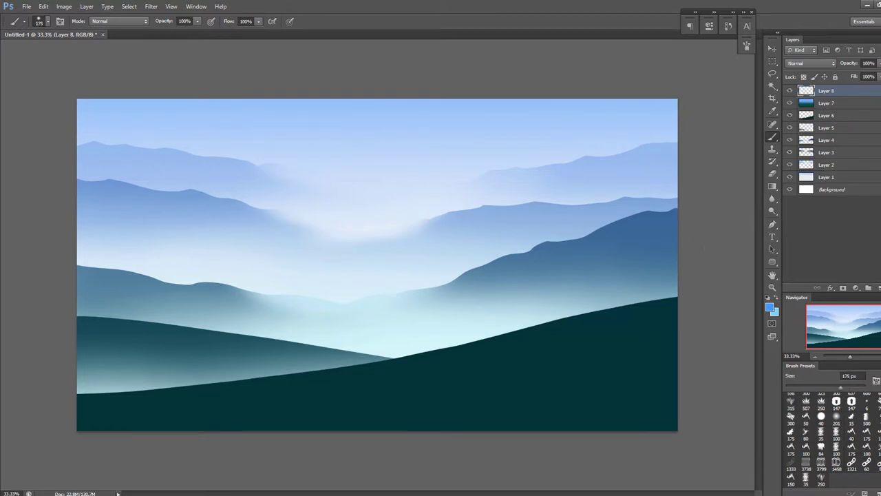
Browse the brush presets and choose the 1692 px treeline brush.
scroll(833, 437, "up", 1)
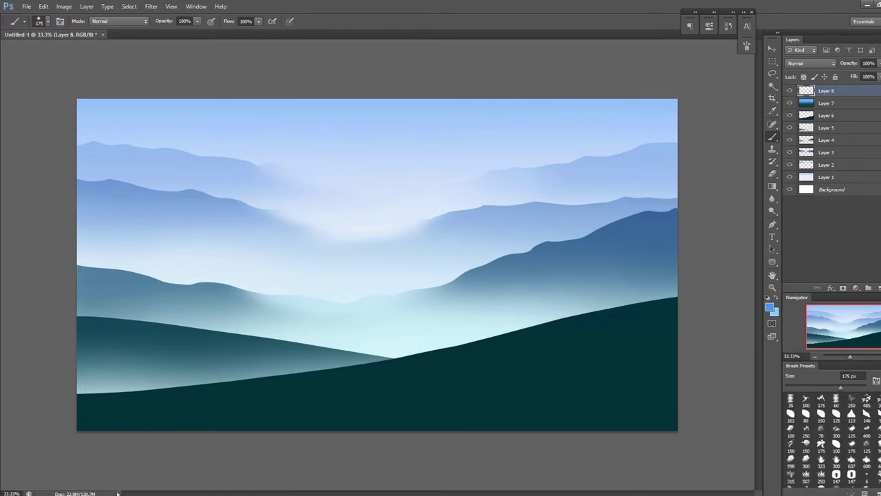
scroll(830, 440, "down", 5)
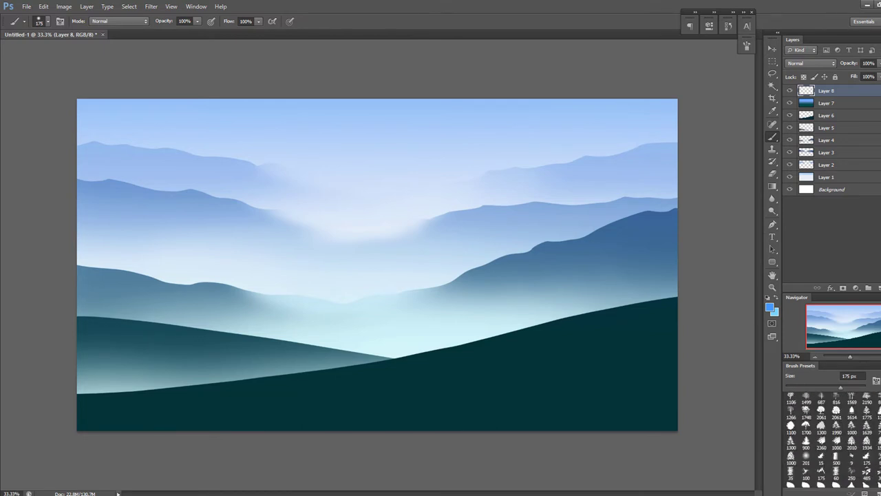
scroll(830, 440, "up", 1)
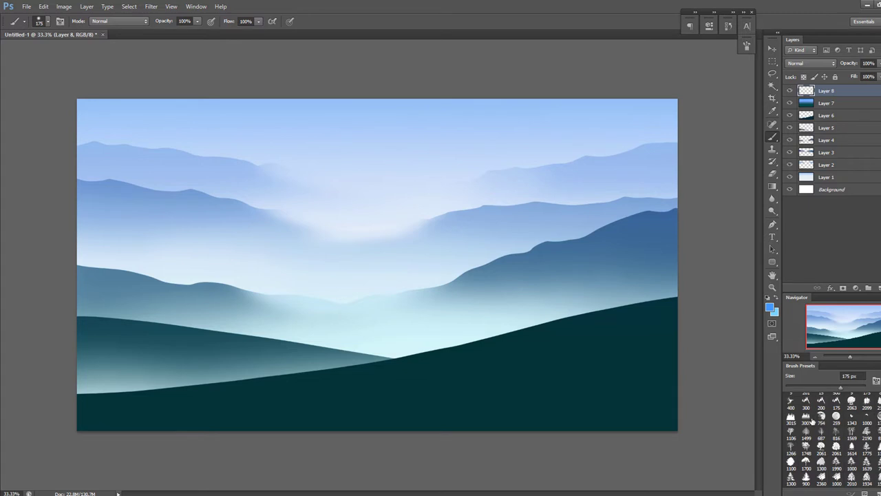
left_click(790, 416)
scroll(830, 440, "up", 4)
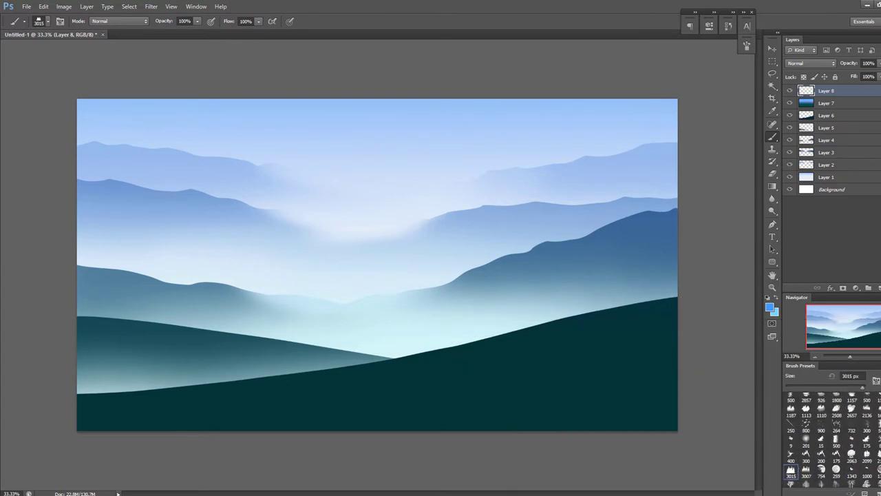
scroll(829, 441, "up", 2)
left_click(790, 433)
left_click(878, 434)
Rotate the treeline brush tip to about -71° and reduce its size to 1000 px.
key("F5")
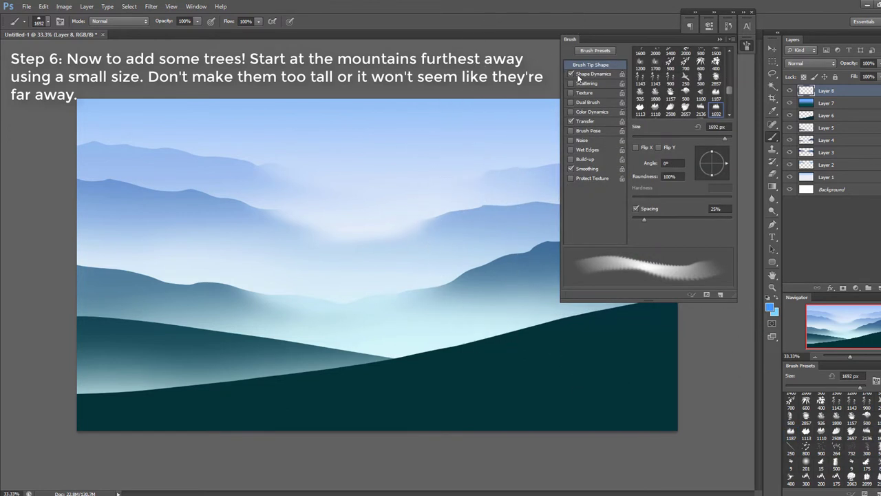
key("bracketleft")
left_click(712, 147)
left_click(709, 180)
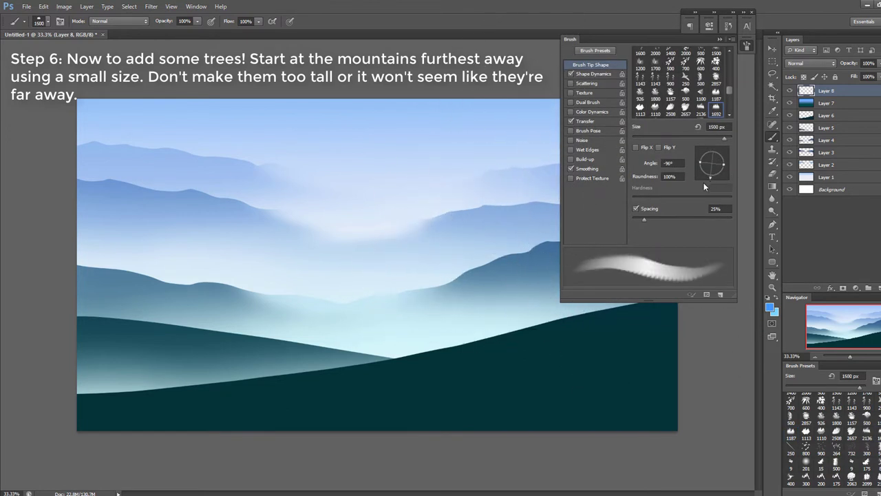
left_click(726, 165)
key("bracketleft")
key("F5")
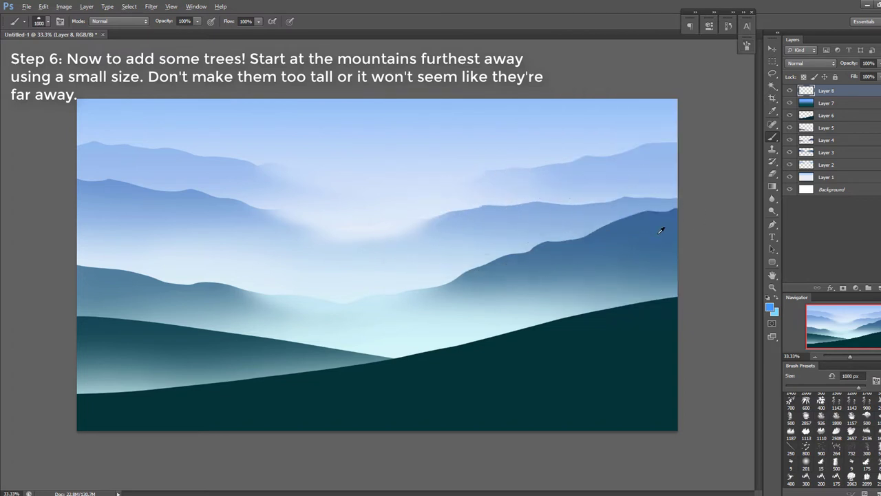
Try painting trees along the dark blue right-hand ridge in its own sampled colour, and undo the stroke.
left_click(660, 232, "alt")
left_click_drag(646, 219, 516, 265)
key("ctrl+z")
Turn off Transfer for the treeline brush, test it at 700 px along the dark blue ridge, and undo the stroke.
key("F5")
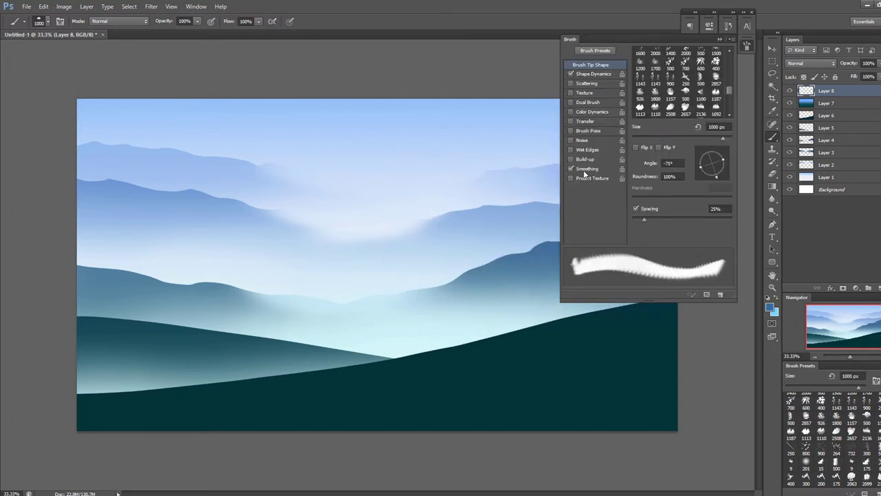
key("F5")
key("bracketleft")
key("bracketleft")
key("bracketleft")
left_click_drag(668, 226, 492, 267)
key("ctrl+z")
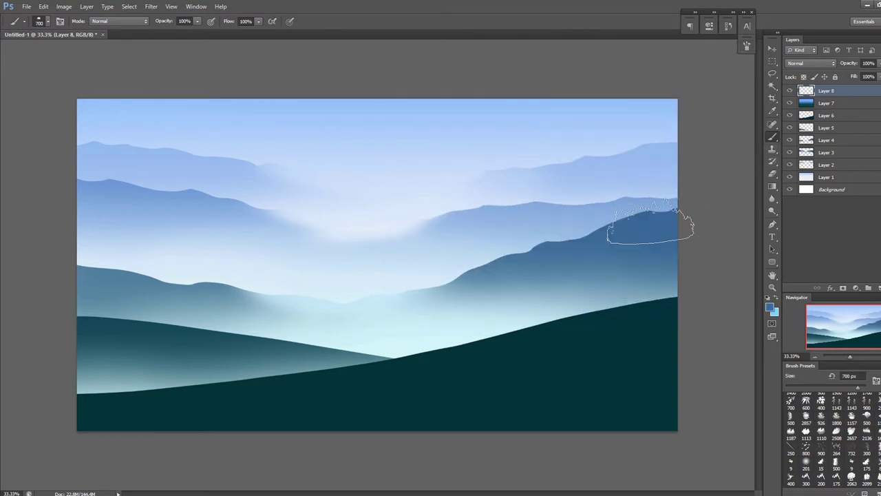
Paint a pale blue treeline along the farthest right-hand ridge at 300 px and soften its base with a 250 px eraser.
key("bracketleft")
key("bracketleft")
key("bracketleft")
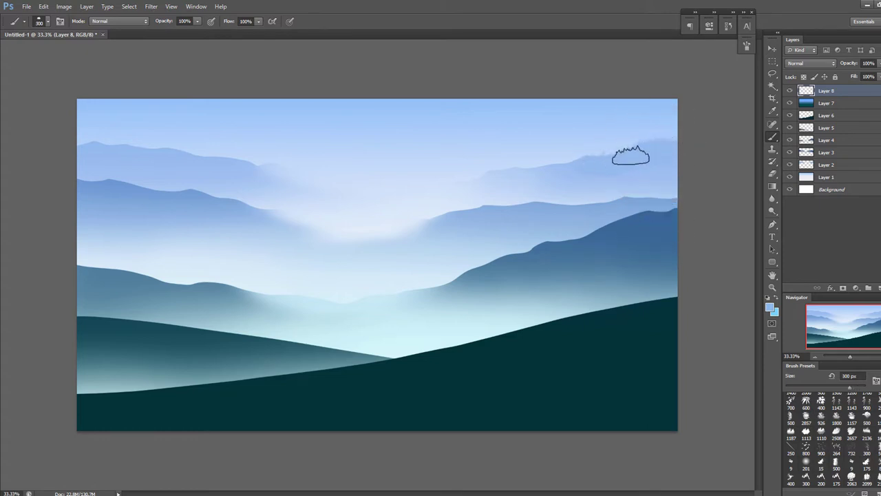
key("e")
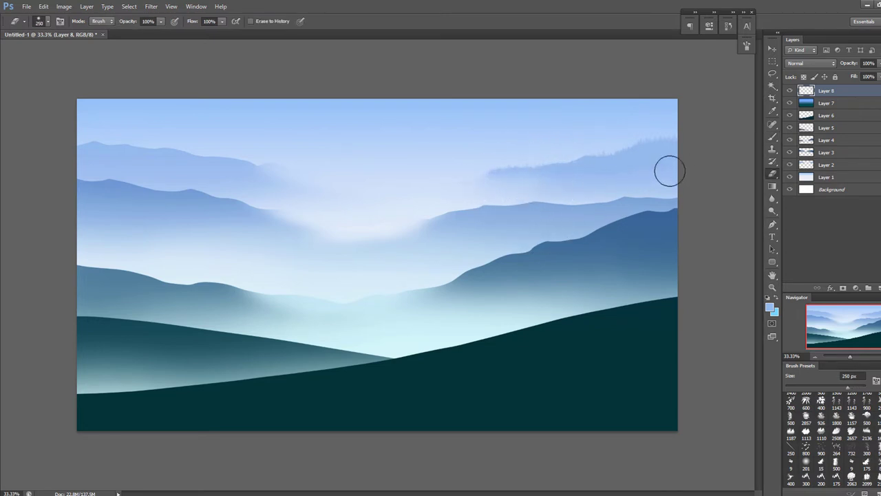
Paint trees along the farthest left-hand ridge and across the valley gap, then fade the middle with a 200 px soft eraser.
left_click(773, 139)
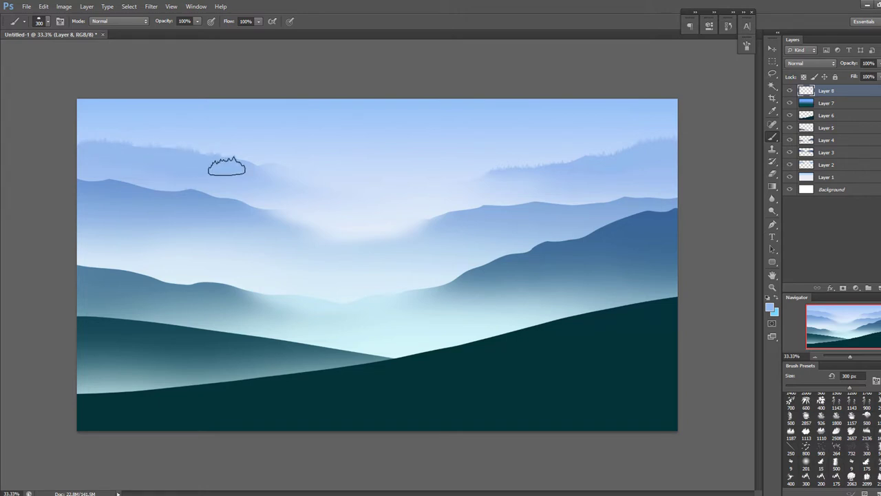
mouse_move(273, 177)
left_mouse_down()
mouse_move(332, 194)
mouse_move(492, 176)
left_mouse_up()
key("bracketright")
key("bracketright")
key("ctrl+z")
key("bracketleft")
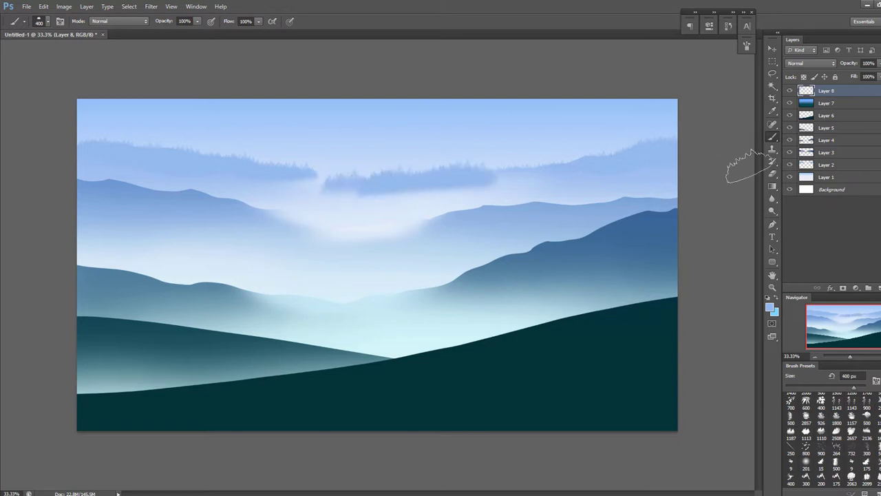
left_click(773, 174)
mouse_move(303, 189)
left_mouse_down()
mouse_move(493, 192)
mouse_move(348, 195)
mouse_move(430, 160)
left_mouse_up()
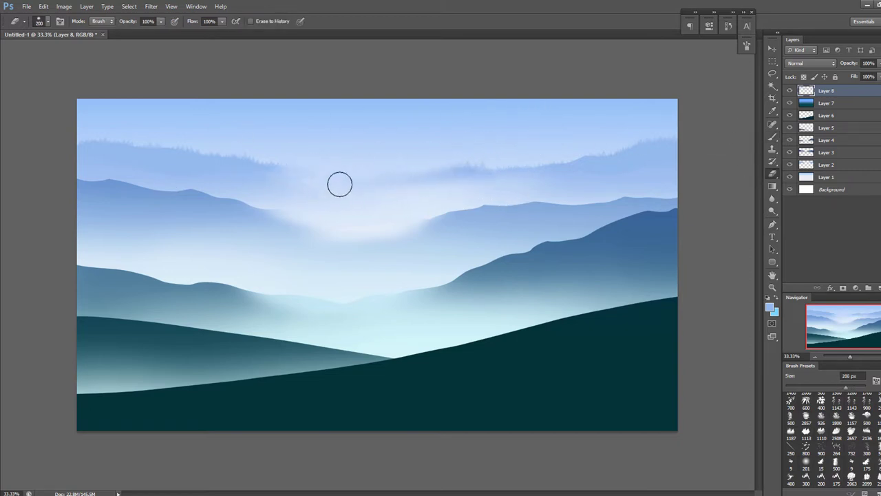
Paint 400 px treelines on both second-farthest ridges in their sampled blue and soften the bases with a 125 px eraser.
key("b")
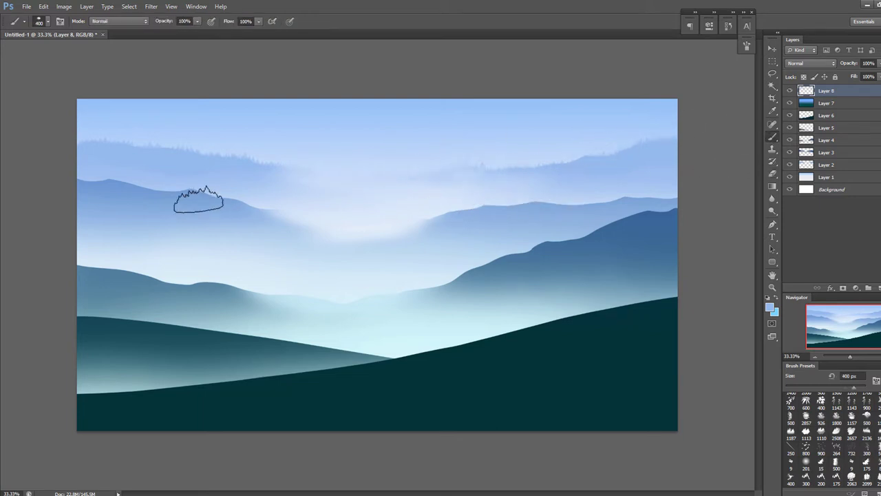
left_click(192, 191, "alt")
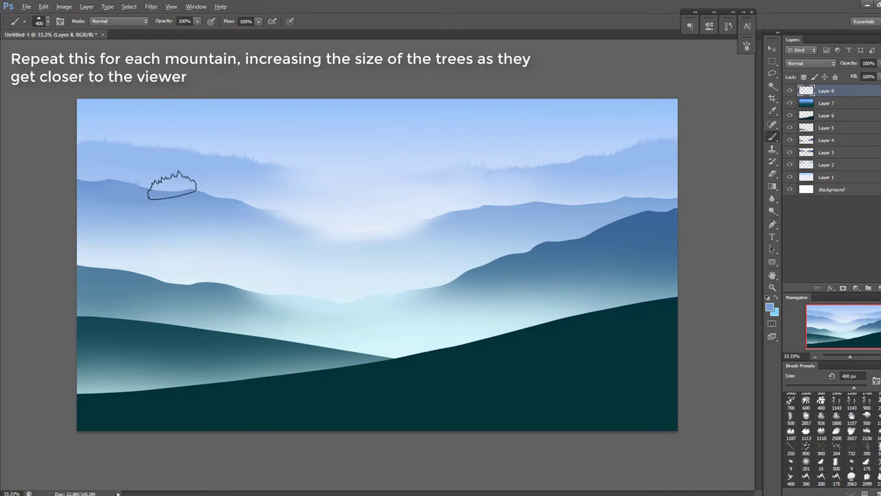
left_click(540, 205)
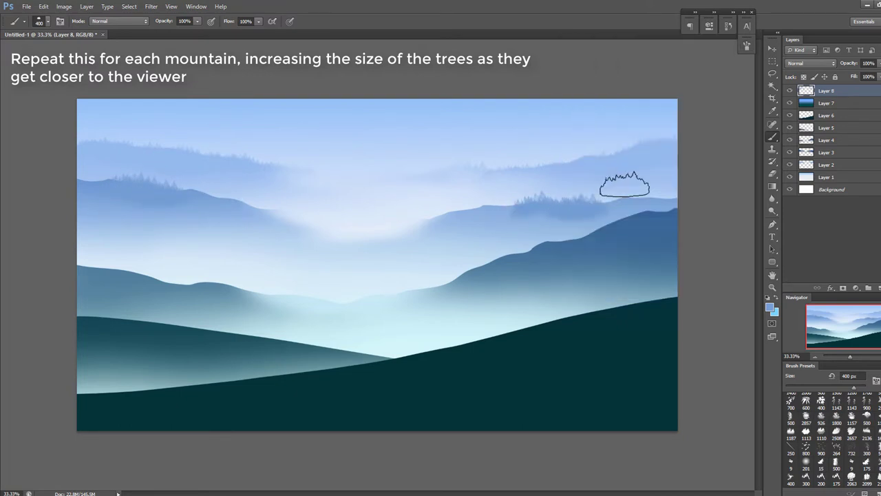
left_click(771, 174)
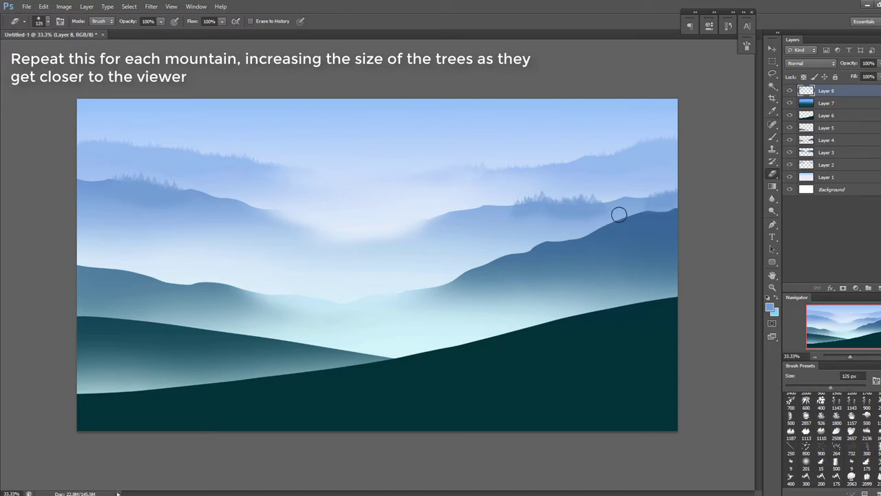
key("bracketleft")
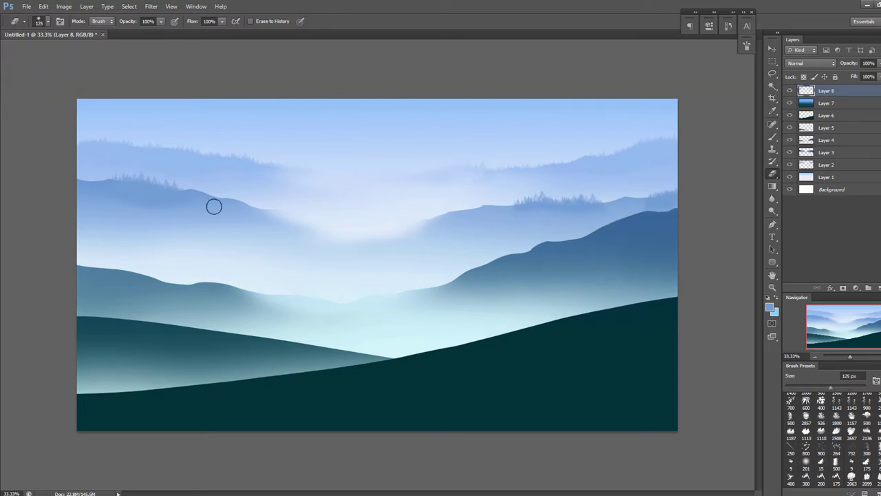
Choose the 2657 px tree brush, rotate its tip, and reduce its size to 2100 px.
key("b")
left_click(821, 434)
scroll(821, 434, "up", 2)
left_click(851, 456)
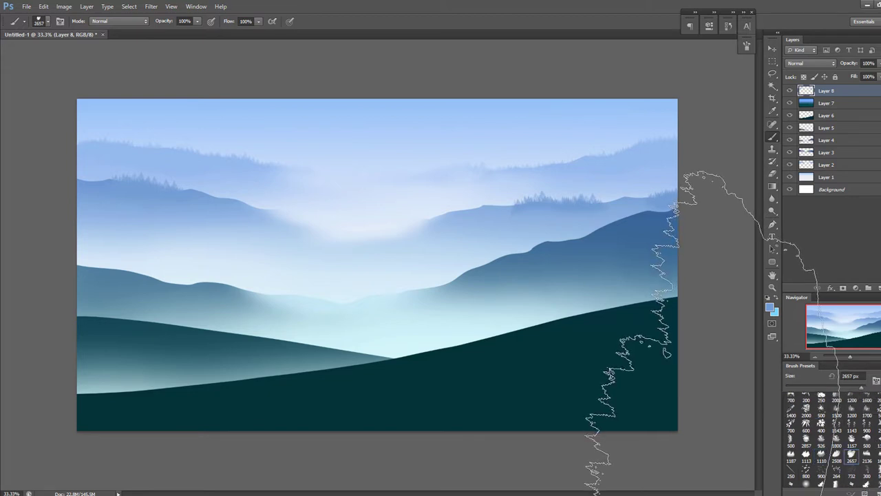
left_click(746, 46)
left_click_drag(725, 165, 688, 183)
left_click(746, 45)
key("bracketleft")
key("bracketleft")
key("bracketleft")
key("bracketleft")
key("bracketleft")
key("bracketleft")
key("bracketleft")
key("bracketleft")
key("bracketleft")
key("bracketleft")
key("bracketleft")
key("bracketleft")
key("bracketleft")
key("bracketleft")
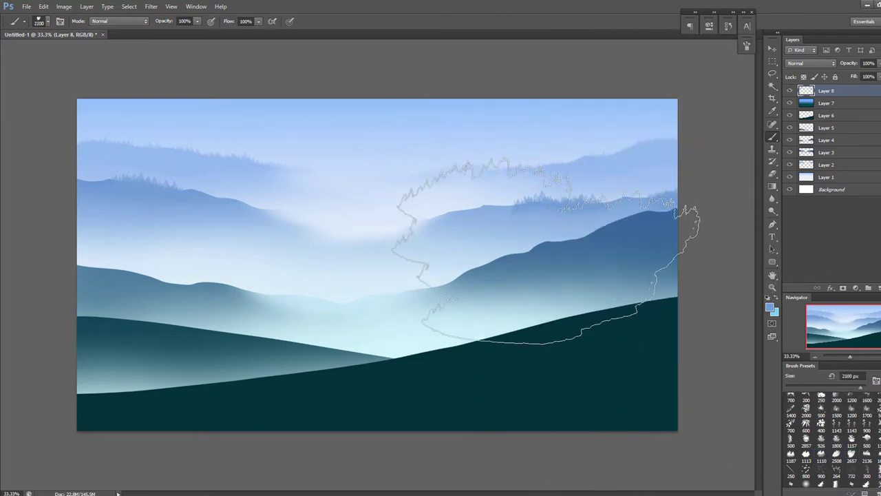
Add a new layer and paint trees along the dark blue right-hand ridge in its sampled colour with a smaller brush.
left_click(650, 232, "alt")
key("F5")
key("F5")
key("bracketleft")
key("bracketleft")
key("bracketleft")
left_click(868, 289)
left_click_drag(645, 234, 656, 276)
key("ctrl+z")
left_click(666, 255)
left_click(594, 265)
key("ctrl+z")
left_click(558, 264)
key("ctrl+z")
left_click(575, 265)
Try smaller trees on the second-farthest right-hand ridge, fade them with a soft eraser, and step back through the edits.
key("bracketleft")
key("bracketleft")
key("bracketleft")
key("bracketleft")
key("bracketleft")
key("bracketright")
key("bracketright")
left_click(466, 208, "alt")
left_click(455, 234)
key("bracketright")
key("ctrl+z")
key("e")
key("bracketright")
key("bracketright")
left_click_drag(434, 216, 485, 201)
key("bracketright")
key("bracketright")
left_click_drag(417, 256, 457, 256)
key("ctrl+alt+z")
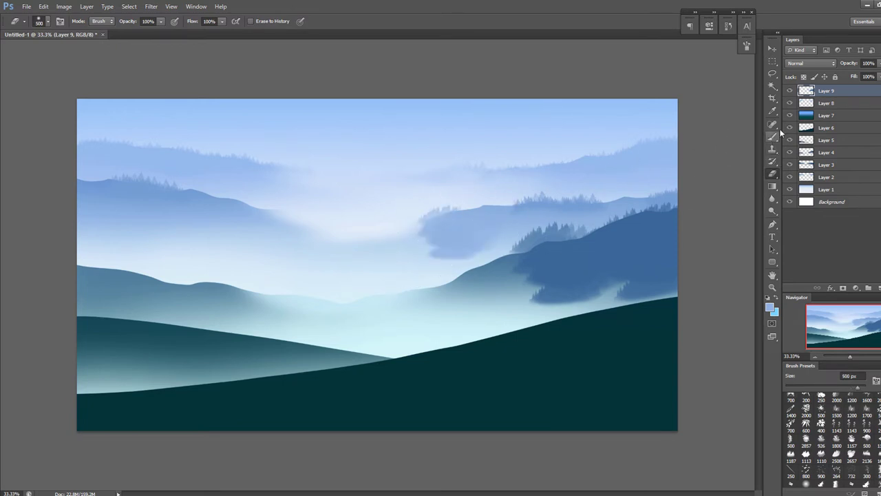
key("ctrl+alt+z")
key("ctrl+alt+z")
Paint 400 px trees on the valley end of the second-farthest right-hand ridge and soften their base with a 300 px eraser.
left_click(772, 137)
left_click(453, 213, "alt")
key("bracketleft")
key("bracketleft")
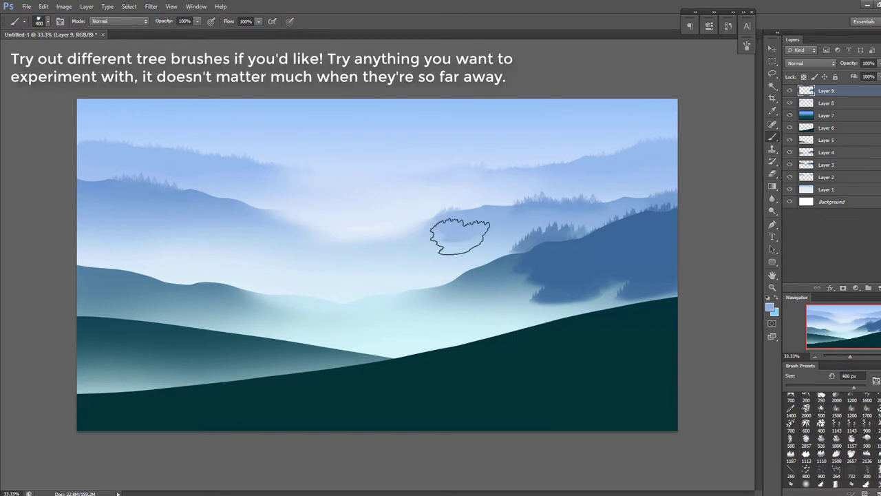
left_click_drag(445, 229, 499, 216)
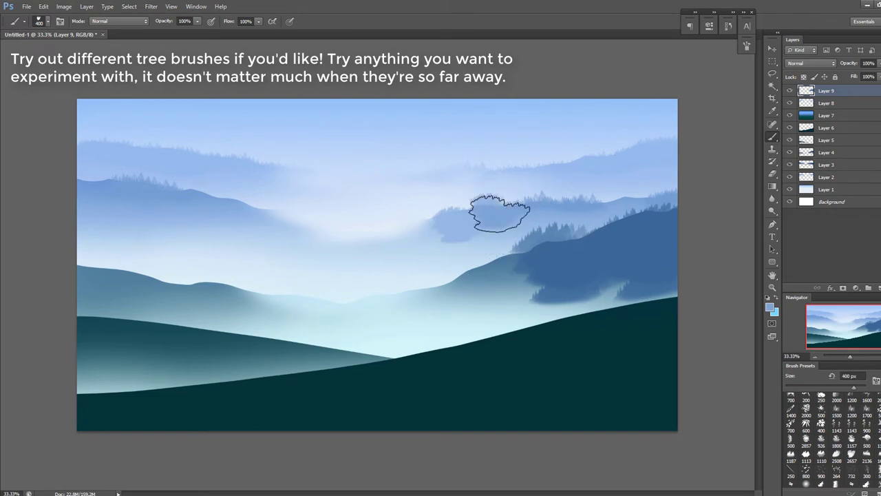
key("e")
key("bracketleft")
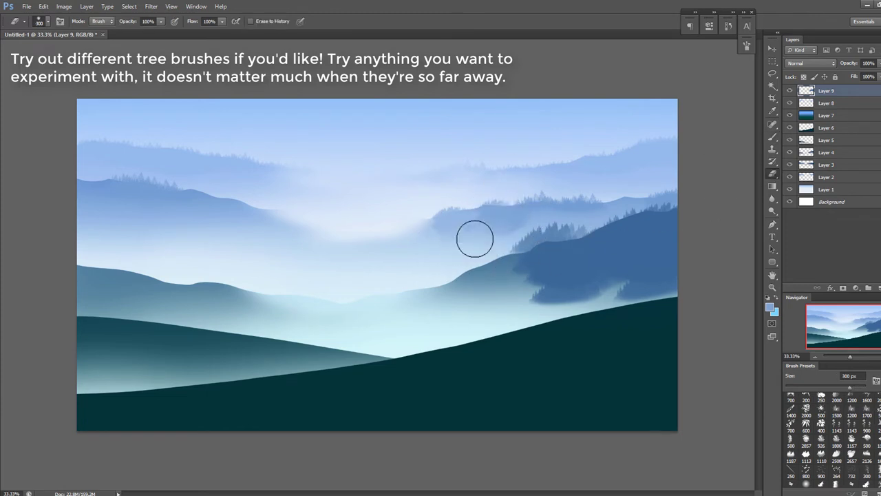
Choose the 2508 px tree brush for the distant trees and rotate its tip.
key("b")
key("bracketright")
key("bracketright")
key("bracketright")
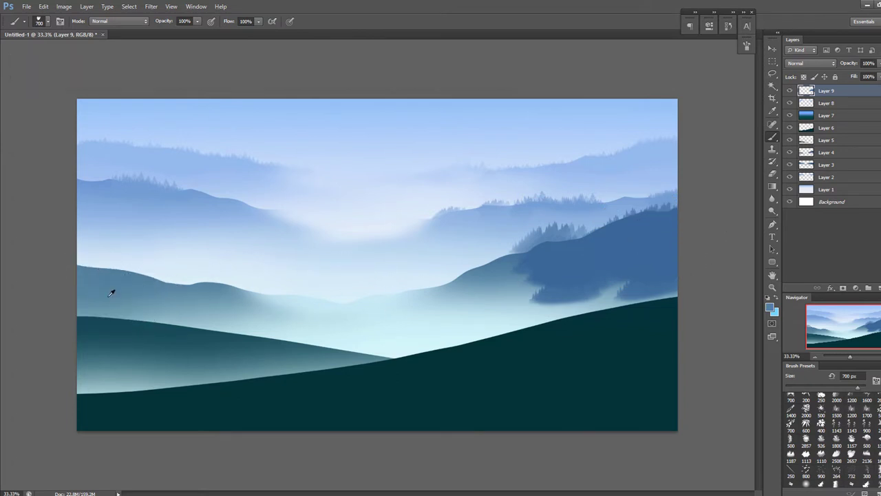
key("F5")
left_click(837, 454)
left_click(723, 163)
key("bracketleft")
key("bracketleft")
key("bracketleft")
key("F5")
Paint trees at 900 px on the dark blue right-hand ridge and at 700 px on the second-farthest left-hand ridge.
key("bracketleft")
key("bracketleft")
key("bracketleft")
key("bracketleft")
key("bracketleft")
key("bracketleft")
key("bracketleft")
key("bracketleft")
key("bracketleft")
key("bracketleft")
key("bracketleft")
key("bracketleft")
key("bracketleft")
key("bracketleft")
key("bracketleft")
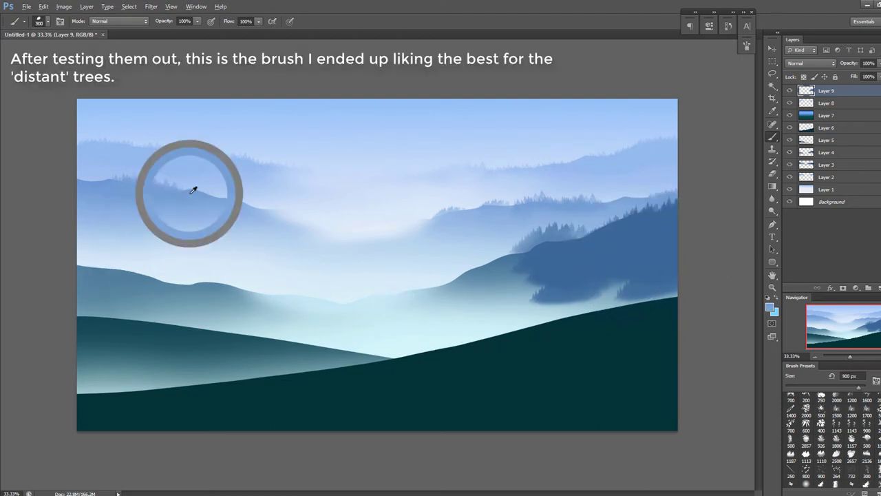
left_click(772, 173)
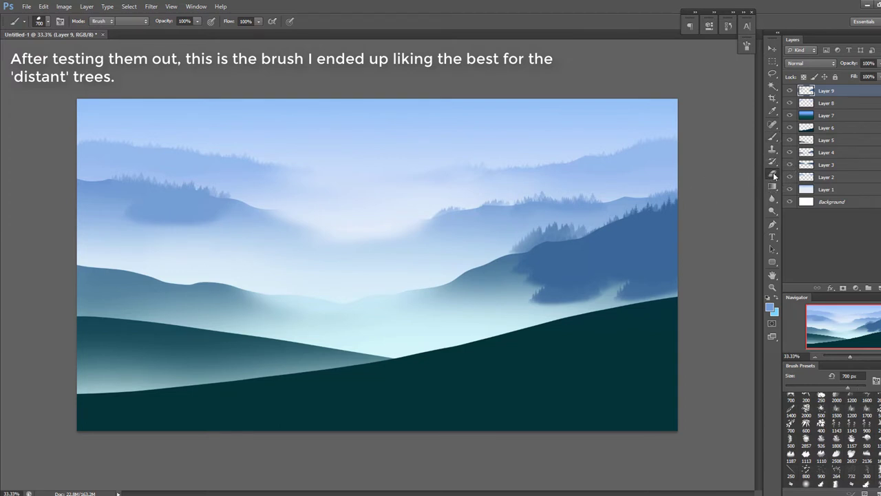
Sample the left-hand teal ridge's colour, rotate the tree brush tip to about -96°, and paint trees along the ridge's outer crest.
left_click(772, 137)
left_click(121, 276, "alt")
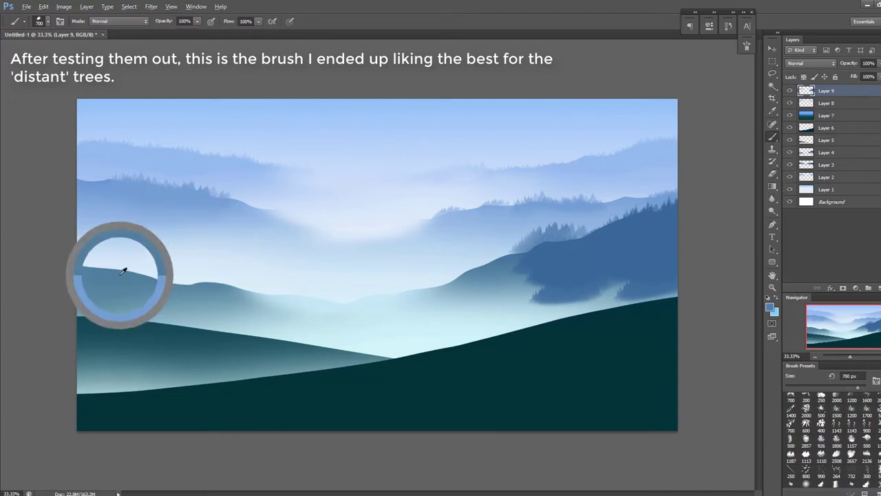
left_click(747, 46)
left_click(747, 45)
left_click_drag(720, 172, 713, 175)
left_click(747, 45)
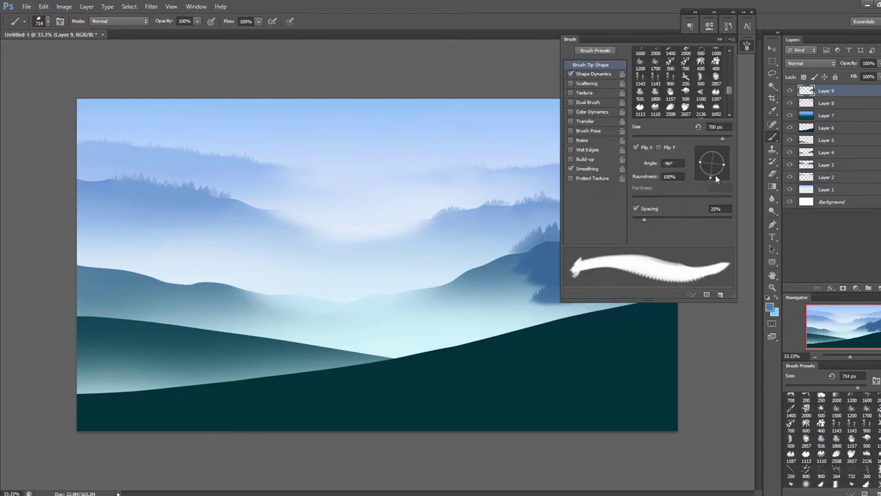
left_click(747, 46)
left_click(105, 278)
left_click_drag(105, 277, 116, 289)
Continue the left-hand teal ridge's treeline down towards the valley with a 400 px brush and progressively paler sampled colours.
key("bracketleft")
key("bracketleft")
key("bracketleft")
key("bracketleft")
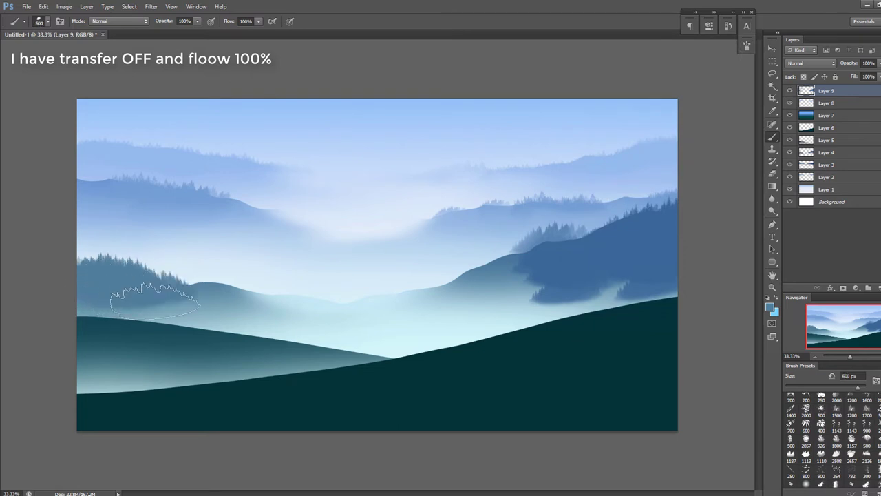
left_click(210, 286, "alt")
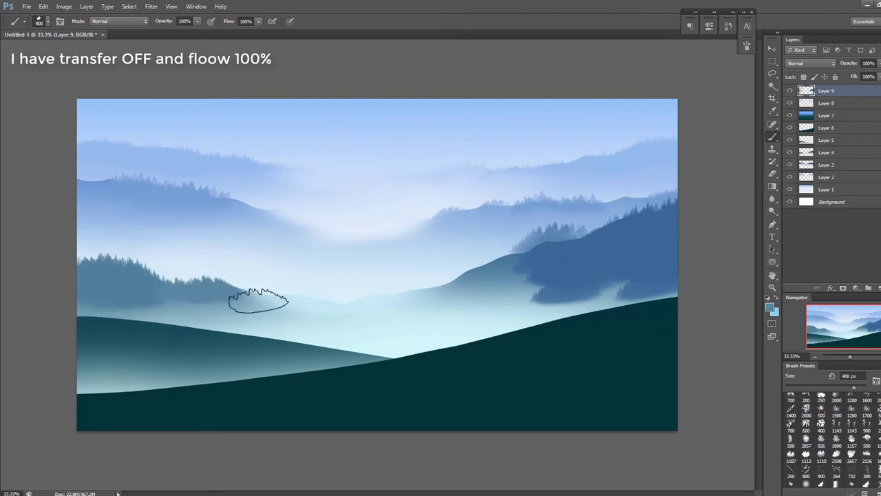
left_click(256, 301, "alt")
left_click(265, 302, "alt")
Fade the pale valley trees, add darker 700 px trees at the teal ridge's end, and soften them with a 300 px eraser.
left_click(774, 174)
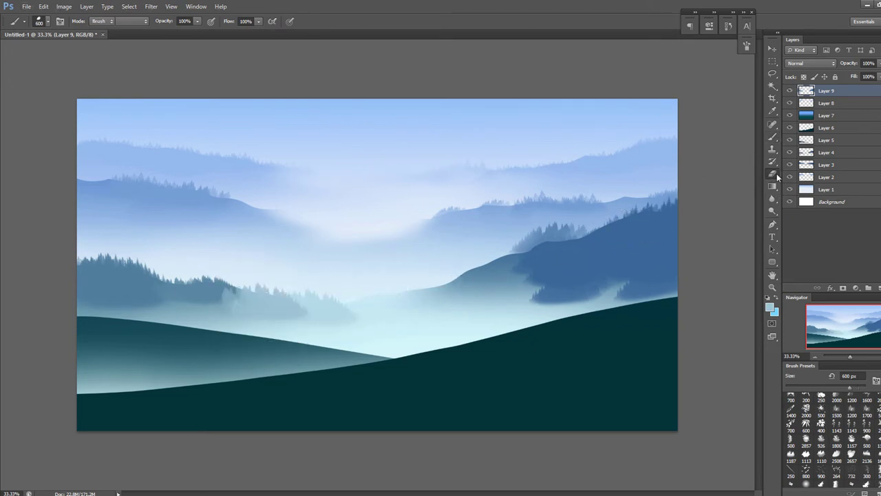
left_click(772, 139)
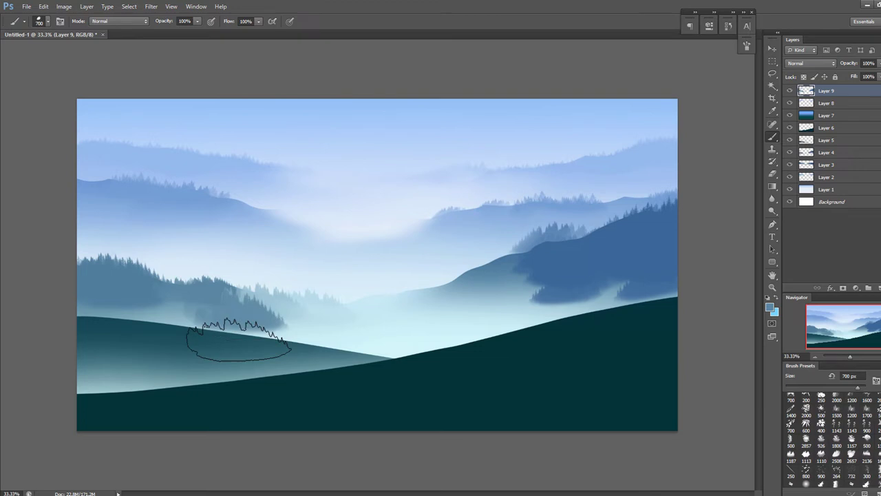
left_click(771, 175)
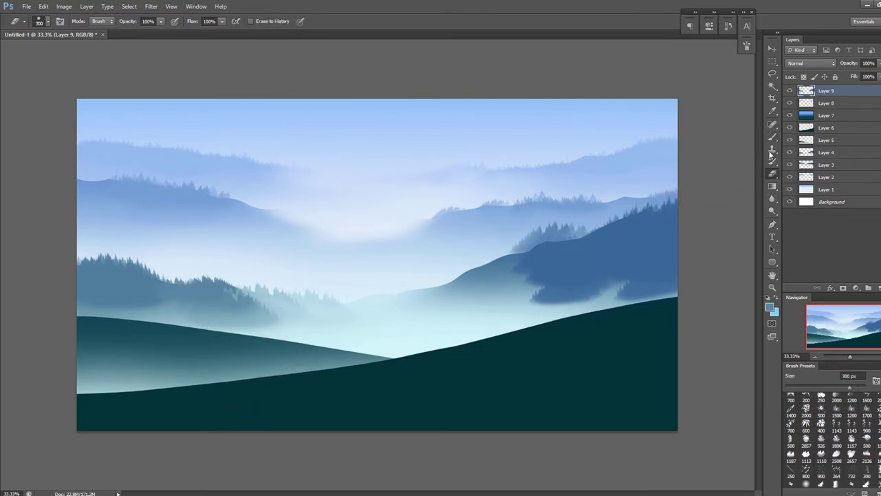
Fade the base of the dark blue right-hand ridge's trees into the mist with a 600 px eraser.
key("bracketright")
key("bracketright")
key("bracketright")
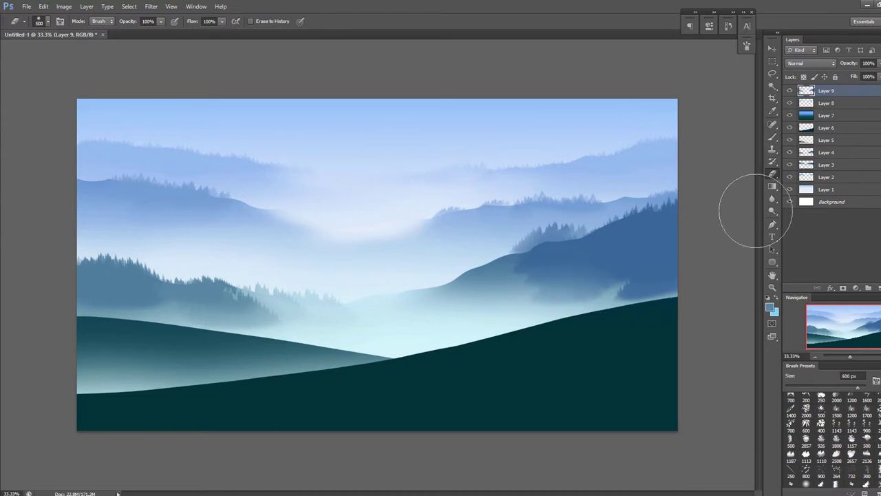
Paint 700 px trees down the right-hand ridge's lower slope and pale ones across the valley, softening them with a 600 px eraser.
key("b")
left_click(508, 258, "alt")
left_click(505, 274)
key("ctrl+z")
left_click(513, 277)
key("ctrl+z")
left_click(511, 279)
left_click(483, 287)
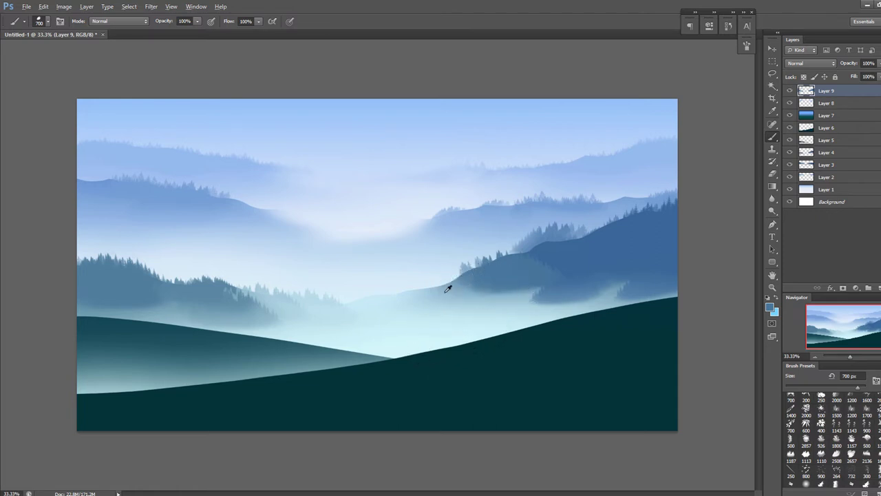
left_click(423, 293)
key("e")
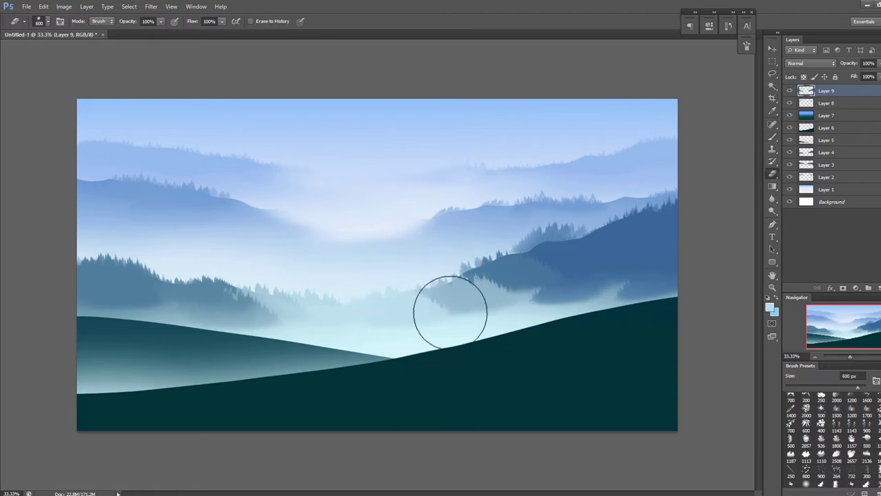
Layer dark blue 800 px trees on the right-hand slope, and extend the second-farthest left-hand treeline, softening with a 300 px eraser.
left_click(774, 137)
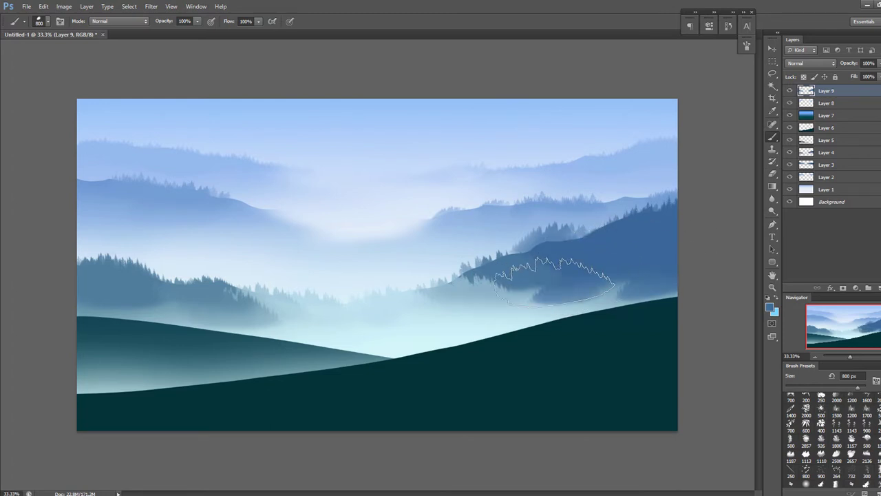
key("bracketleft")
key("bracketleft")
left_click(772, 174)
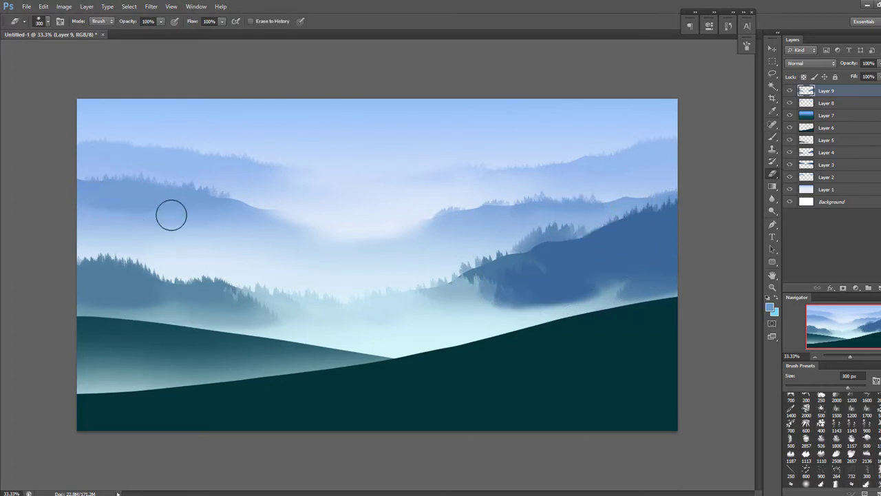
Choose the 3007 px treeline brush for the second-closest hill, adjust its tip angle, and reduce its size.
left_click(771, 136)
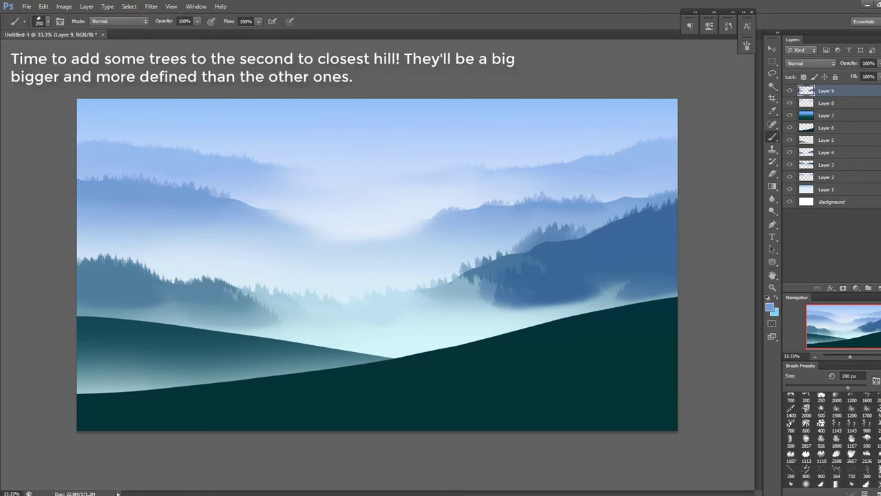
scroll(829, 437, "down", 3)
left_click(804, 454)
left_click(746, 46)
left_click_drag(723, 166, 724, 170)
left_click(746, 46)
key("bracketleft")
key("bracketleft")
key("bracketleft")
key("bracketleft")
key("bracketleft")
key("bracketleft")
key("bracketleft")
key("bracketleft")
Sample the second-closest hill's dark teal and reduce the treeline brush to 1500 px, testing it above the hill.
left_click(149, 336, "alt")
left_click(164, 304)
key("ctrl+z")
key("bracketleft")
key("bracketleft")
key("bracketleft")
key("bracketleft")
key("bracketleft")
key("bracketleft")
key("bracketleft")
left_click(187, 312)
key("ctrl+z")
key("bracketleft")
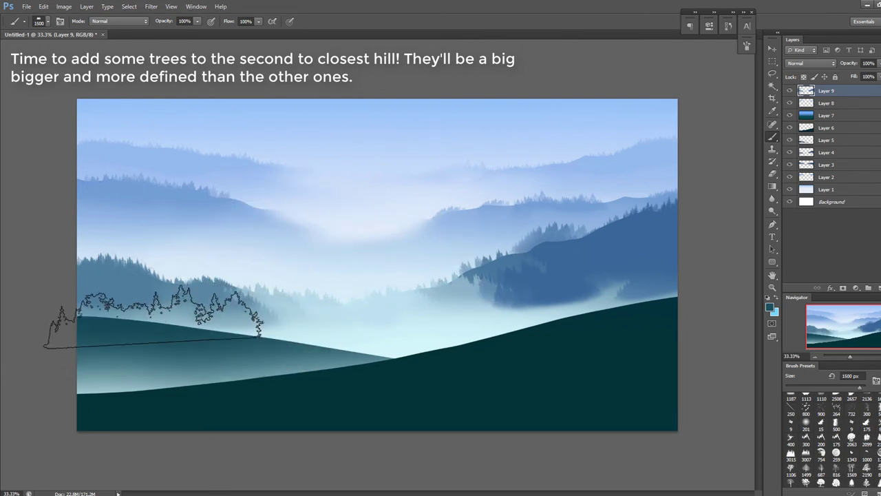
Turn off Shape Dynamics, readjust the brush tip angle, and stamp a 1571 px dark teal treeline behind the second-closest hill.
left_click(746, 45)
left_click(570, 75)
left_click_drag(724, 168, 733, 164)
left_click(160, 317)
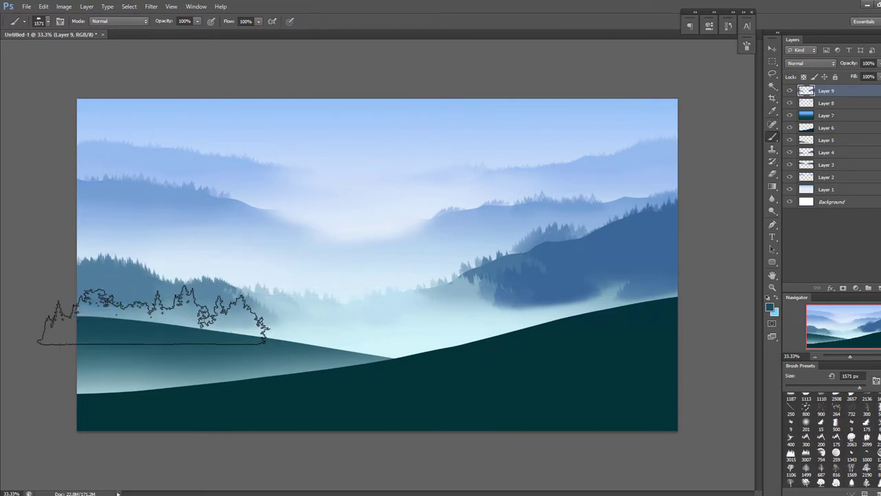
key("ctrl+z")
left_click(161, 315)
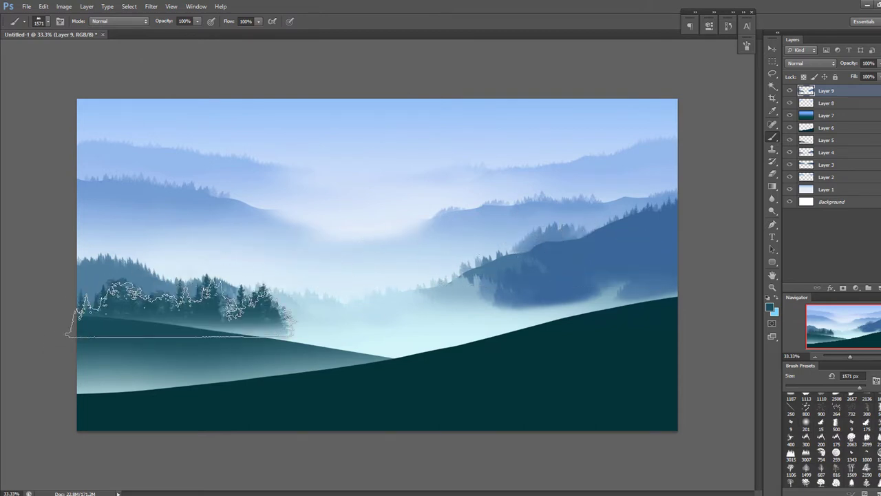
key("ctrl+z")
left_click(157, 305)
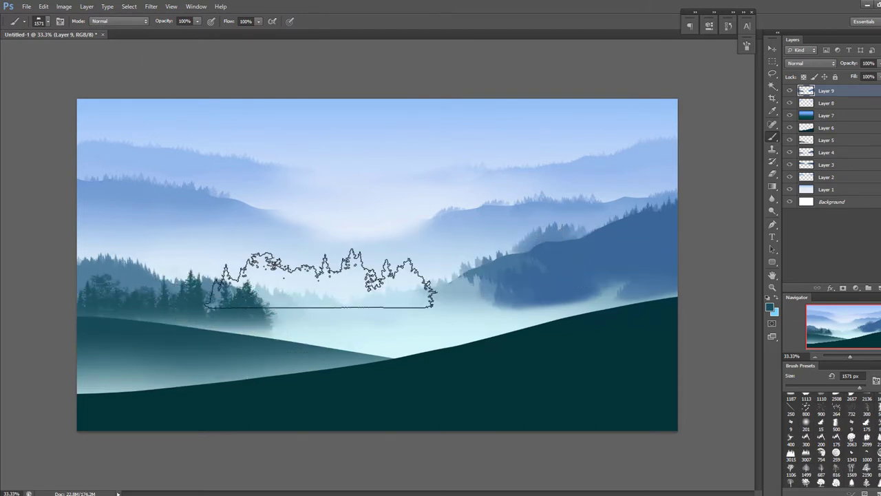
Try a 1400 px treeline where the second-closest hill meets the foreground slope, fading its end with a 600 px eraser.
key("bracketleft")
key("bracketleft")
left_click(316, 343)
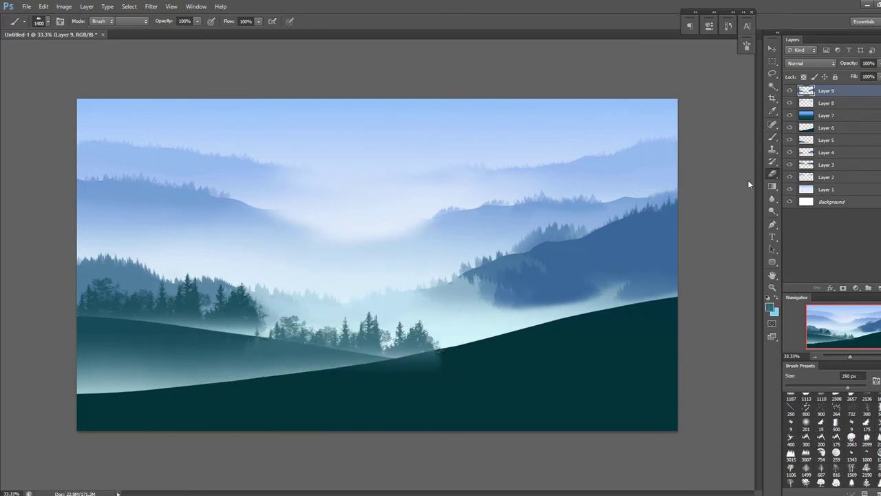
key("e")
key("bracketright")
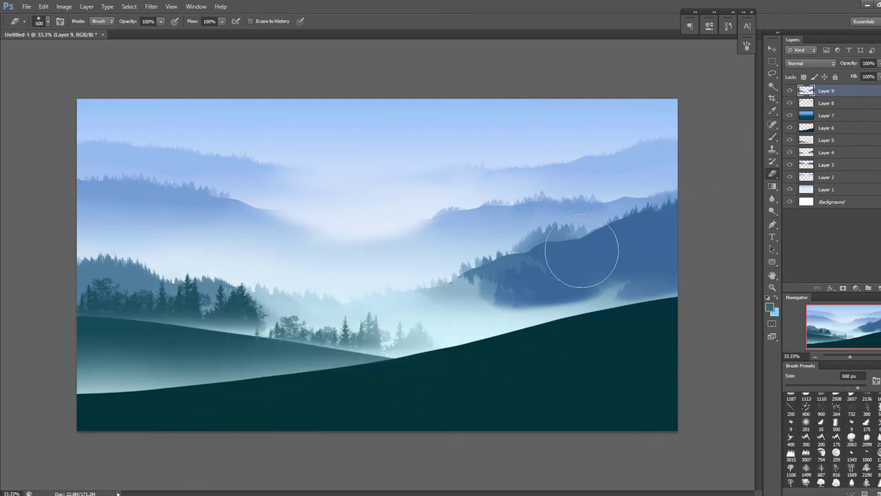
left_click_drag(421, 336, 344, 332)
key("ctrl+alt+z")
key("ctrl+alt+z")
key("ctrl+alt+z")
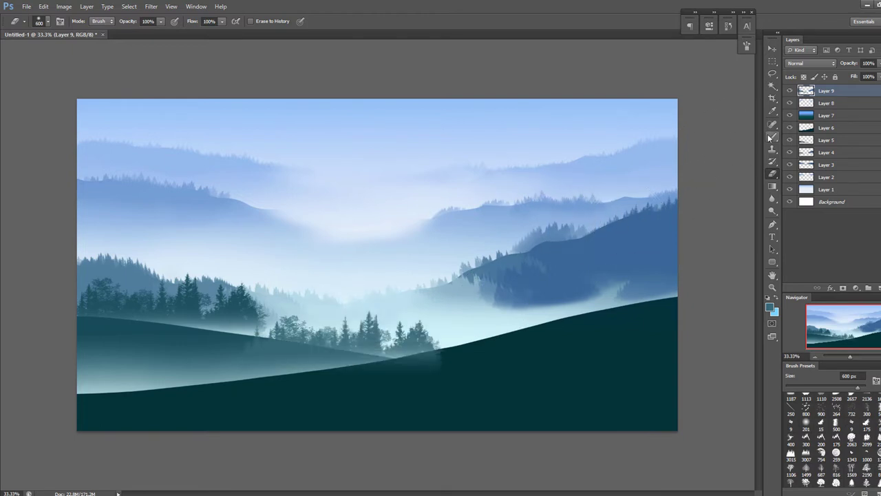
Sample the hill's teal, flip the treeline brush horizontally, and stamp a second treeline slightly in front along the descending hill.
left_click(771, 137)
left_click(175, 332, "alt")
left_click(247, 340)
key("ctrl+z")
left_click(278, 339)
key("F5")
left_click(636, 147)
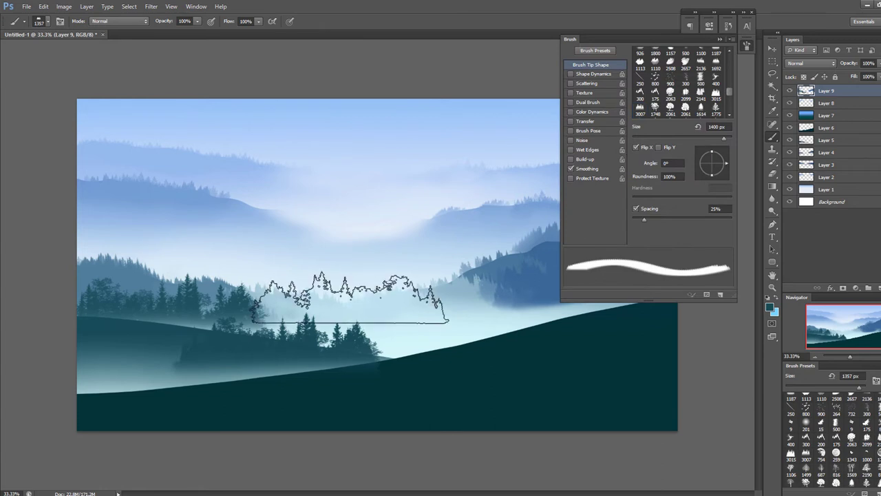
key("F5")
key("ctrl+z")
left_click(273, 338)
key("e")
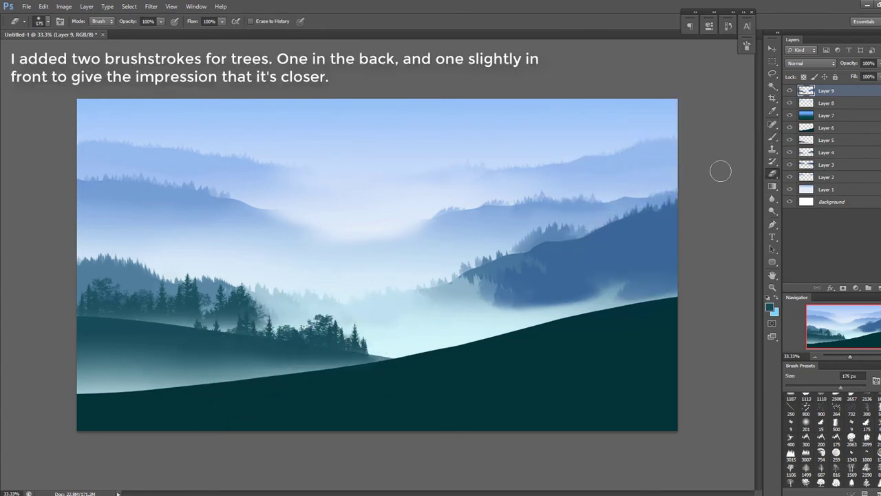
Choose the 714 px single-conifer brush and reduce it to 200 px for the dark blue right-hand ridge.
left_click(772, 136)
left_click(808, 459)
scroll(816, 456, "down", 2)
scroll(826, 441, "down", 2)
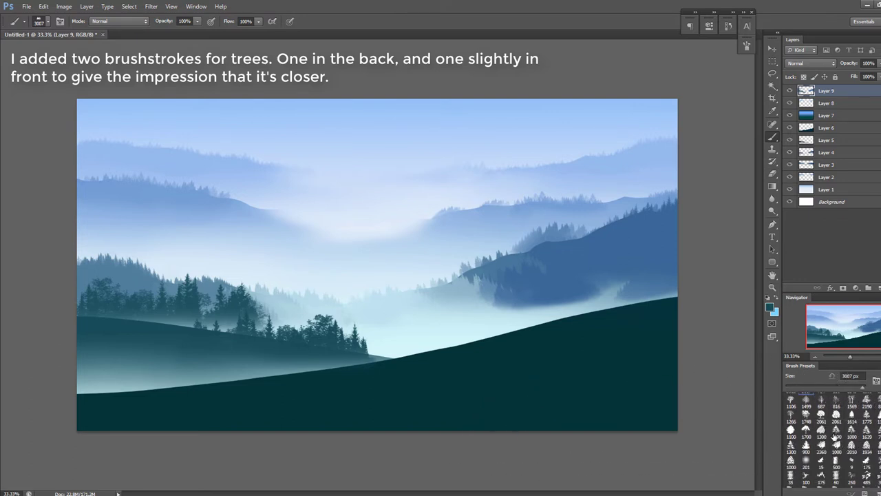
left_click(874, 431)
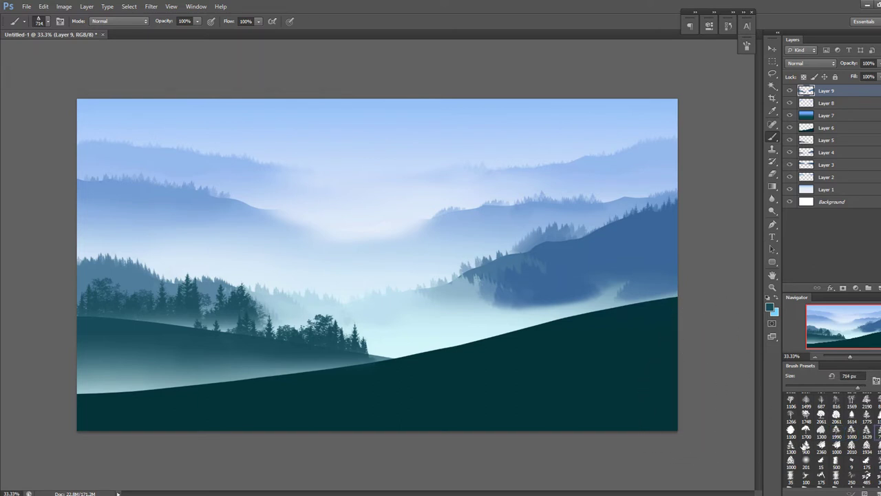
key("bracketleft")
key("bracketleft")
key("bracketleft")
key("bracketleft")
key("bracketleft")
key("bracketleft")
key("bracketleft")
key("bracketleft")
key("bracketleft")
key("bracketleft")
key("bracketleft")
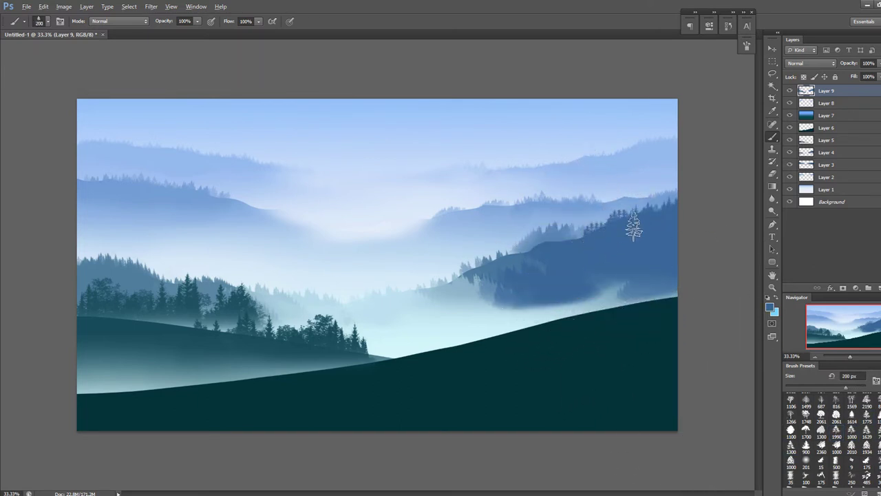
Adjust the conifer brush's dynamics and tip, and add individual 175 px blue trees along the right-hand ridge.
left_click(747, 45)
left_click(571, 74)
left_click_drag(716, 179, 712, 181)
left_click(716, 111)
left_click(746, 45)
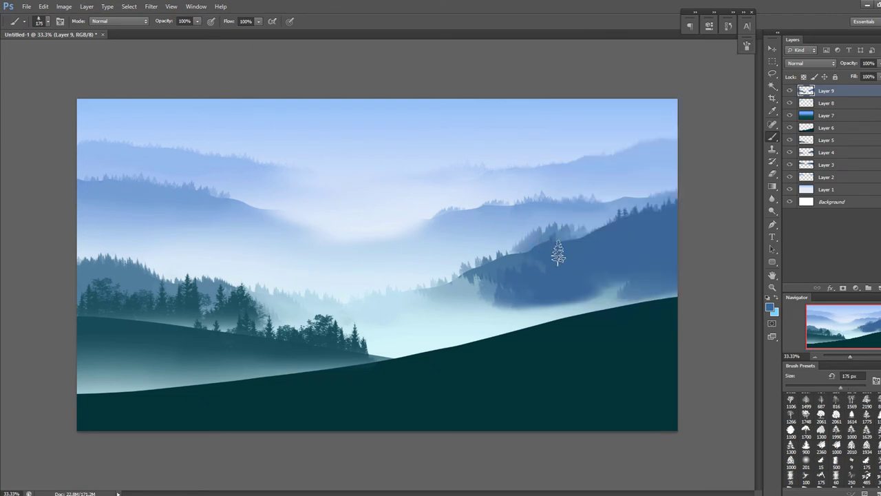
Add a tall dark teal tree at the second-closest hill's outer edge and small 250 px colour-matched trees on the distant ridges.
left_click(82, 297)
key("bracketleft")
key("bracketleft")
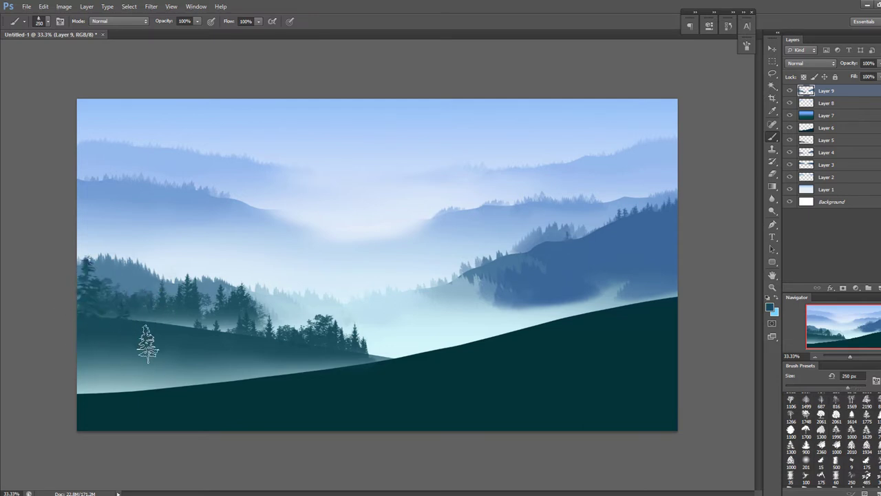
left_click(171, 181, "alt")
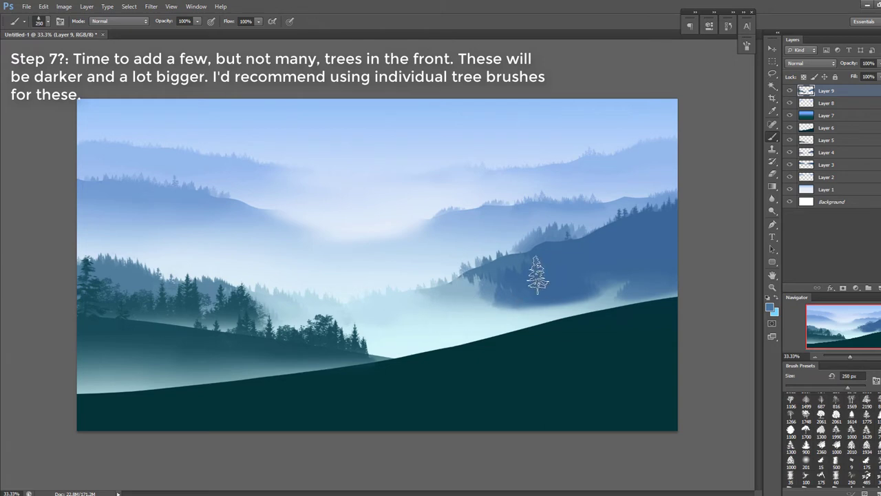
Choose the 1990 px single-tree brush, toggle Shape Dynamics, sample the foreground hill's dark teal, and reduce the size to 1700 px.
left_click(836, 432)
left_click(747, 45)
left_click(573, 74)
left_click(747, 45)
left_click(651, 355, "alt")
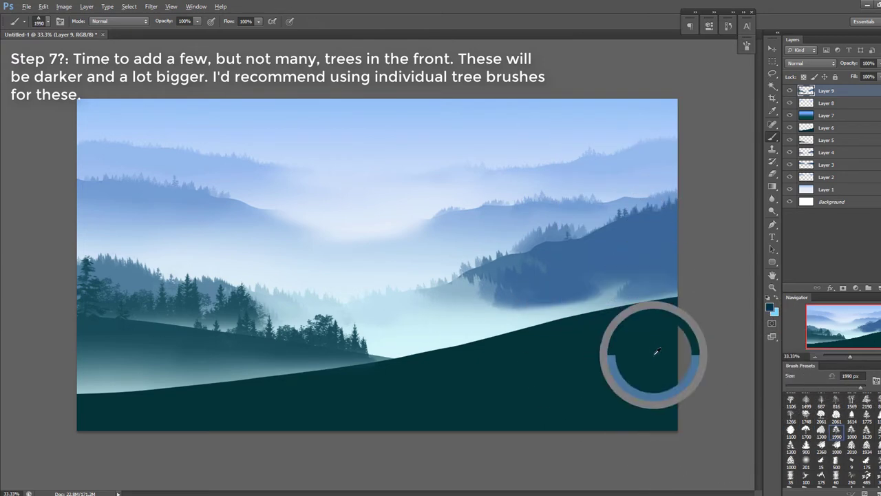
left_click(654, 299)
key("bracketleft")
key("bracketleft")
key("bracketleft")
key("ctrl+z")
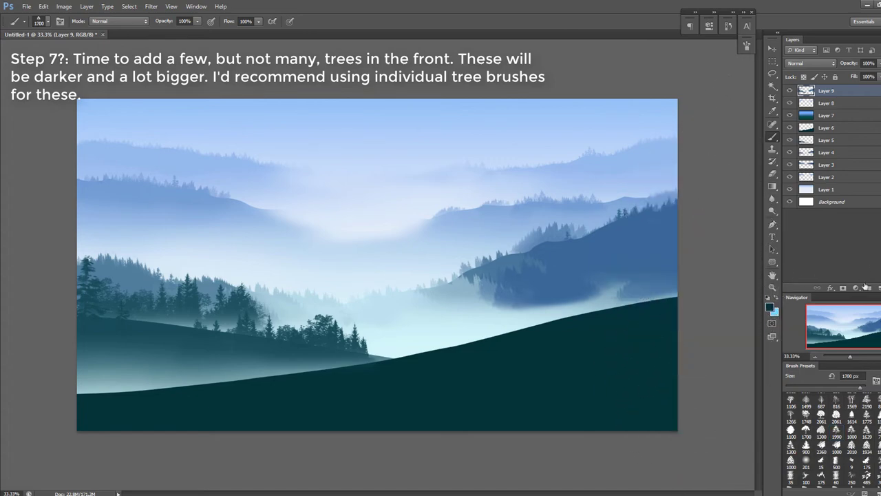
Add a new layer and stamp one tall dark teal tree on the upper foreground slope, undoing the misplaced ones.
left_click(878, 287)
key("bracketleft")
left_click(660, 270)
left_click(631, 283)
key("ctrl+z")
left_click(686, 264)
key("ctrl+z")
left_click(640, 321)
key("ctrl+z")
key("ctrl+alt+z")
left_click(612, 301)
Sample a teal from the slope, reduce the brush, and stamp another tree partly cut off by the canvas's right edge.
left_click(597, 303, "alt")
left_click(666, 278)
key("ctrl+z")
key("bracketleft")
key("bracketleft")
key("bracketleft")
left_click(678, 269)
Stamp a lower 1300 px tree farther down the foreground slope, and set the foreground colour to #04191d.
key("bracketleft")
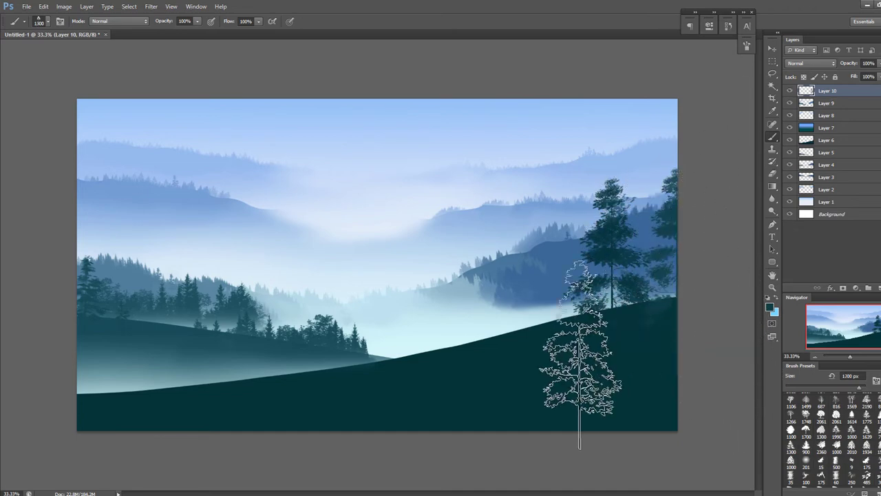
left_click(770, 307)
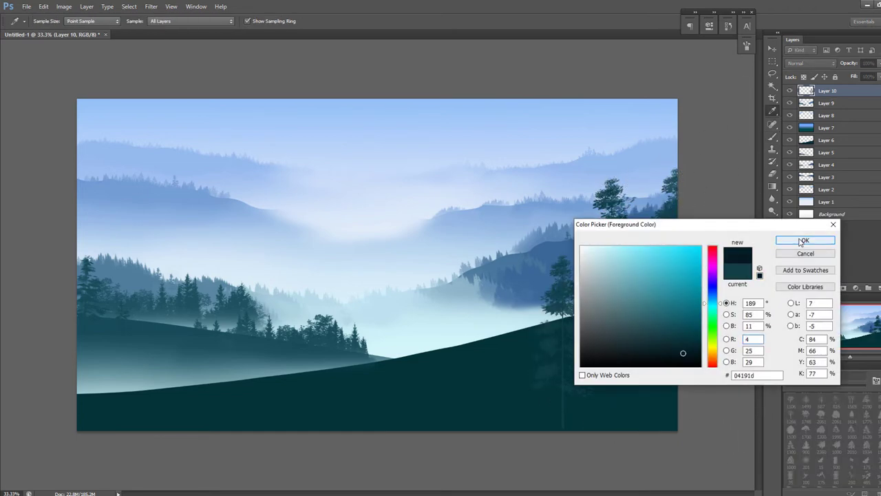
left_click(803, 241)
Enlarge the eraser to 800 px and fade the lower parts of the new foreground trees into the mist.
key("e")
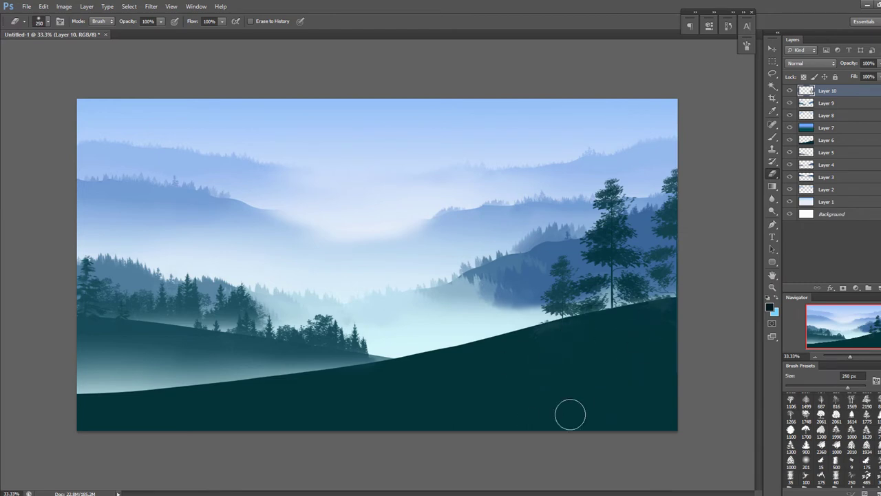
key("bracketright")
key("bracketright")
key("bracketright")
key("bracketright")
key("bracketright")
key("bracketright")
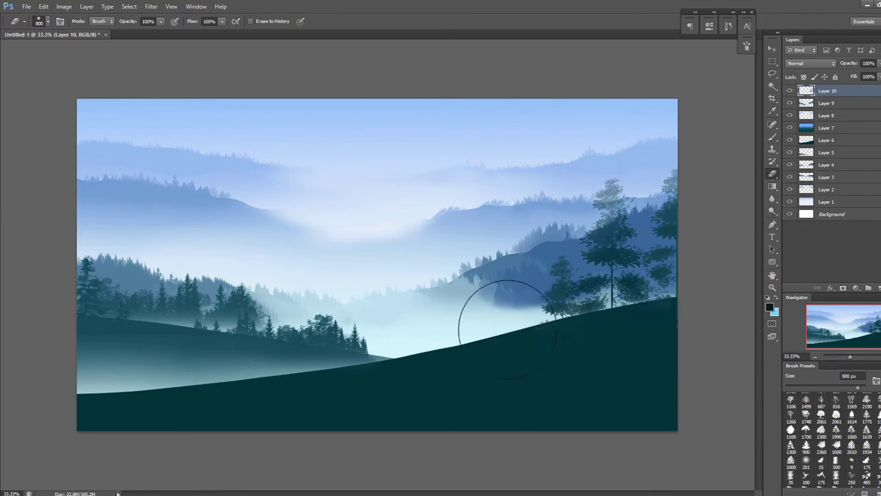
Lasso the area above the right-hand foreground slope to confine painting, and try a 2000 px near-black tree at its edge.
key("b")
key("l")
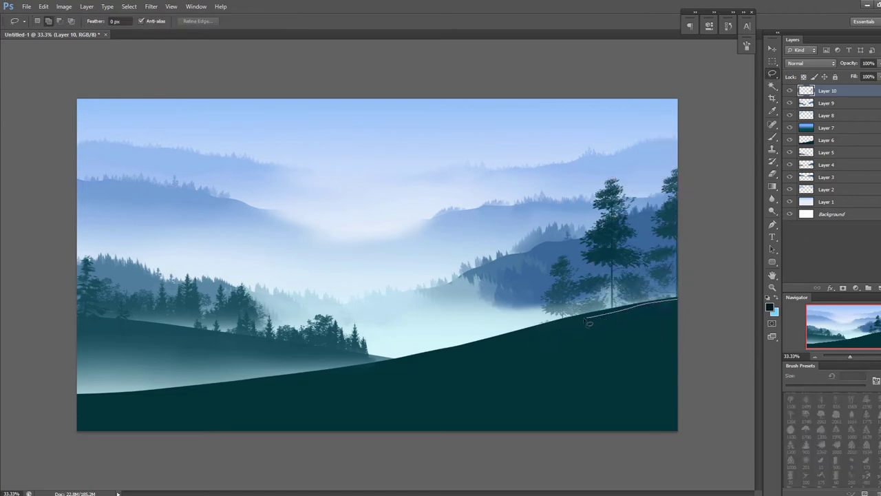
key("b")
left_click(652, 271)
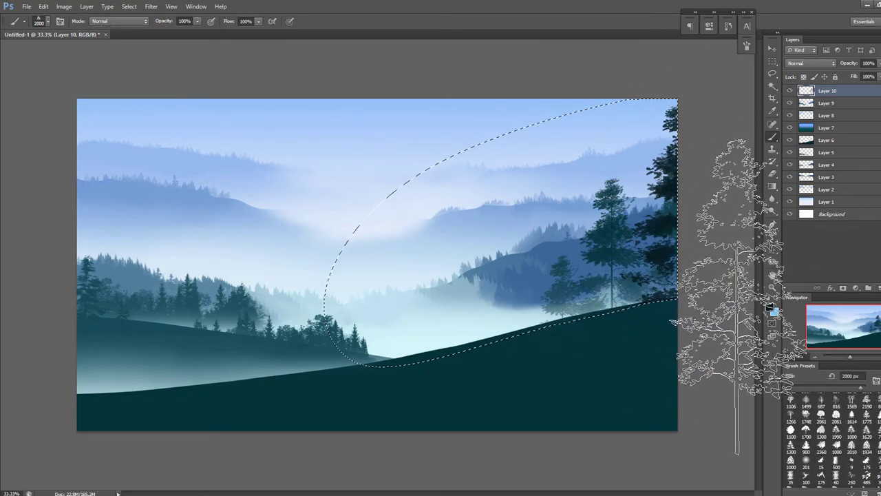
key("ctrl+z")
Reduce the tree brush and stamp a large near-black conifer on the slope near the canvas's right edge.
key("bracketleft")
key("bracketleft")
key("bracketleft")
key("bracketleft")
key("bracketleft")
key("bracketleft")
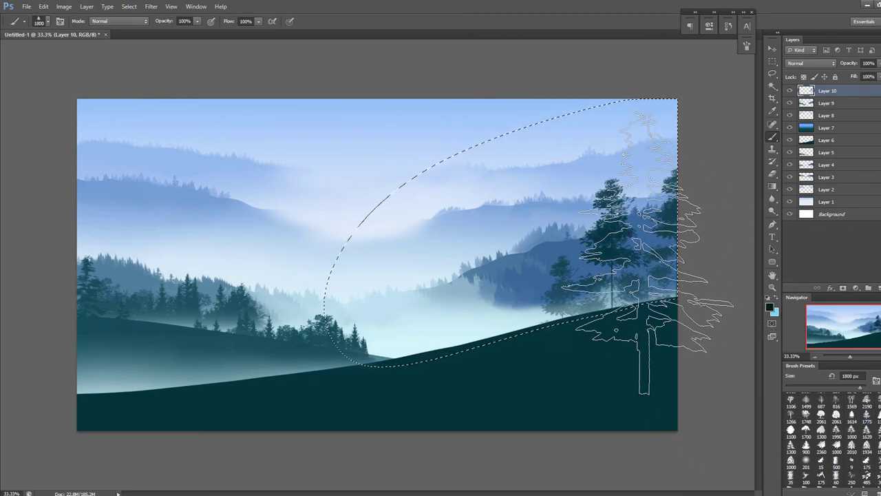
left_click(665, 277)
Shrink the conifer brush further and stamp smaller dark teal conifers on the slope beside the near-black one.
key("bracketleft")
key("bracketleft")
key("bracketleft")
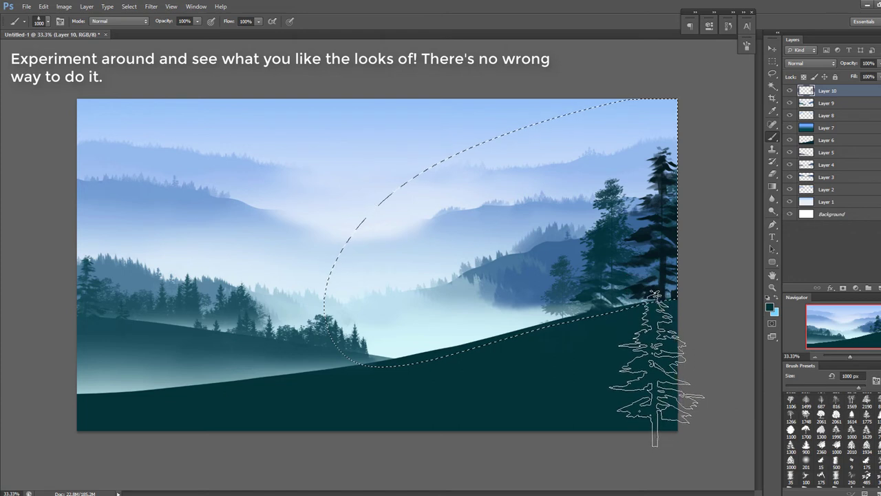
key("bracketleft")
key("bracketleft")
key("bracketleft")
left_click(584, 305)
Sample a muted teal and stamp a small 400 px conifer farther down the foreground slope.
key("bracketleft")
key("bracketleft")
left_click(561, 303, "alt")
left_click(512, 327)
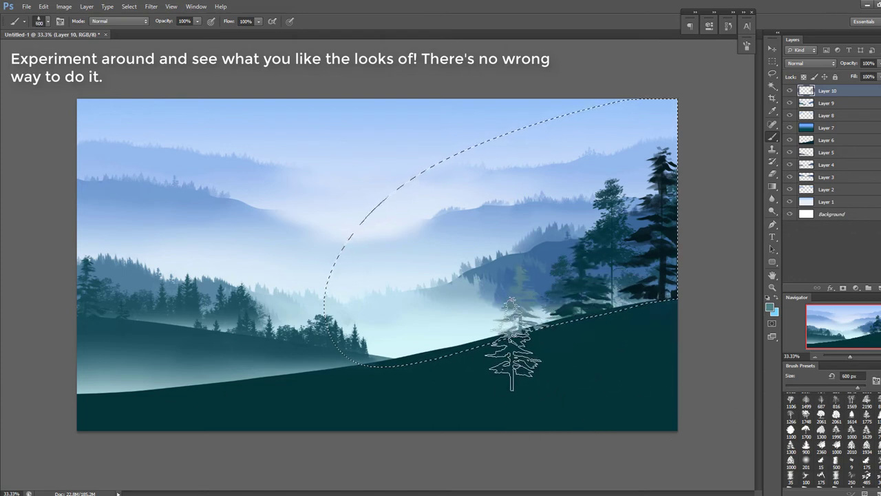
left_click(537, 348)
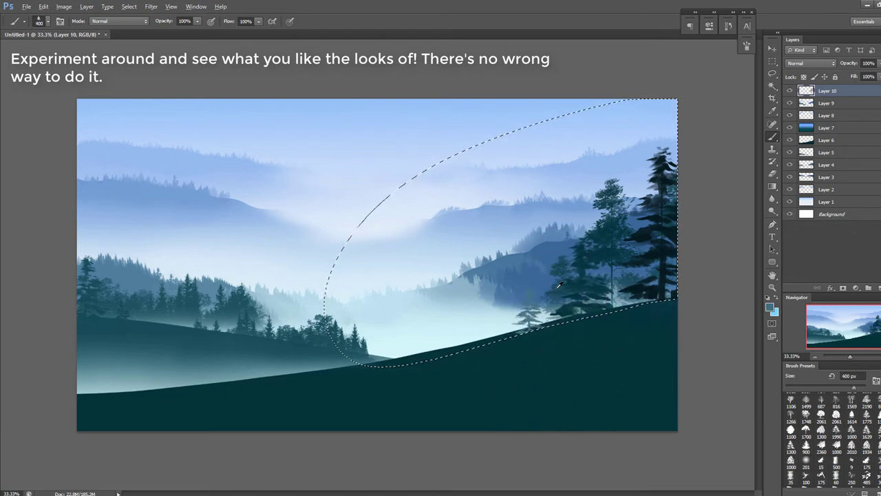
Resize the tree brush to 700 px and stamp a taller muted teal tree behind the small conifers on the slope.
key("bracketright")
key("bracketright")
key("bracketright")
key("bracketright")
key("bracketright")
key("bracketright")
key("bracketright")
key("bracketright")
key("bracketright")
key("bracketleft")
key("bracketleft")
key("bracketleft")
key("bracketleft")
key("bracketleft")
key("bracketleft")
key("bracketleft")
key("bracketleft")
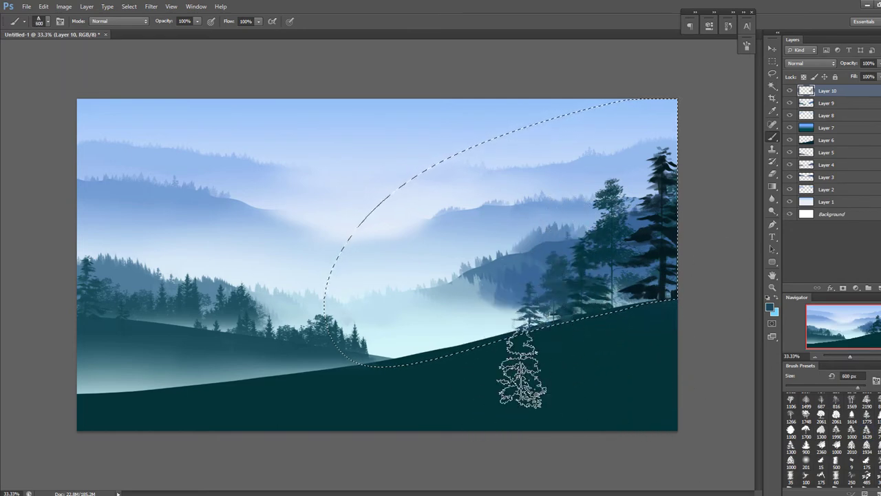
left_click(552, 296)
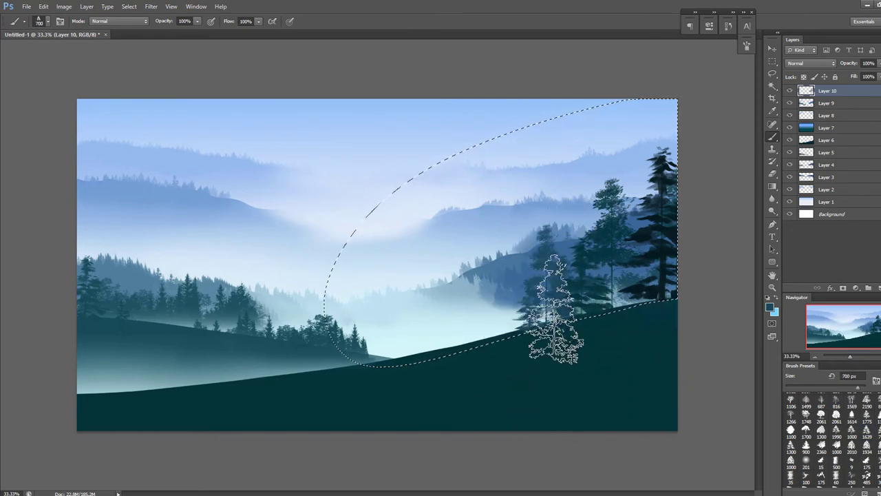
Clear the selection and compare the painting with and without the foreground trees on Layer 10.
key("e")
key("ctrl+d")
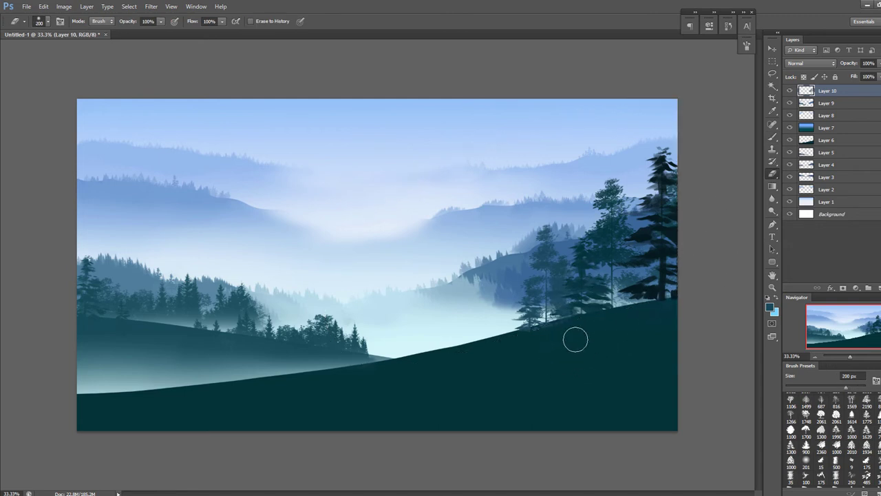
left_click(791, 92)
left_click(791, 91)
Stretch the Layer 10 trees wider past the canvas's right edge and taller, extending them below the canvas, and apply the transformation.
left_click(770, 50)
left_click_drag(682, 289, 695, 280)
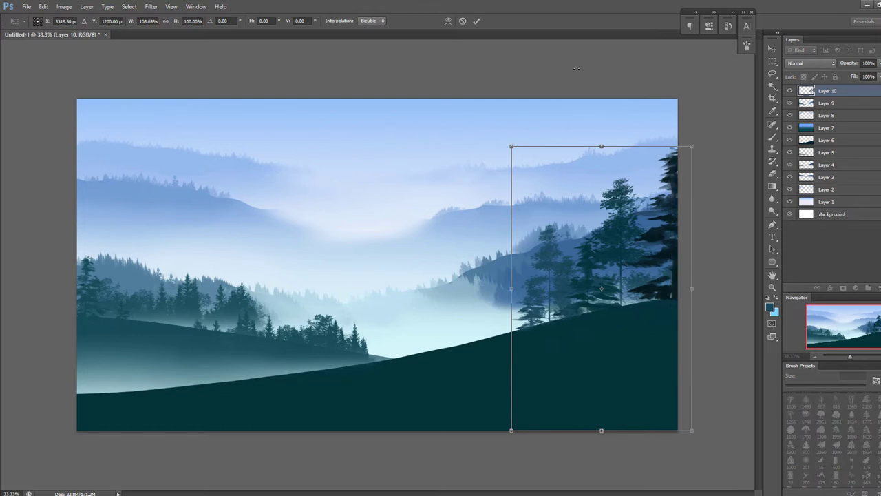
left_click_drag(512, 146, 511, 166)
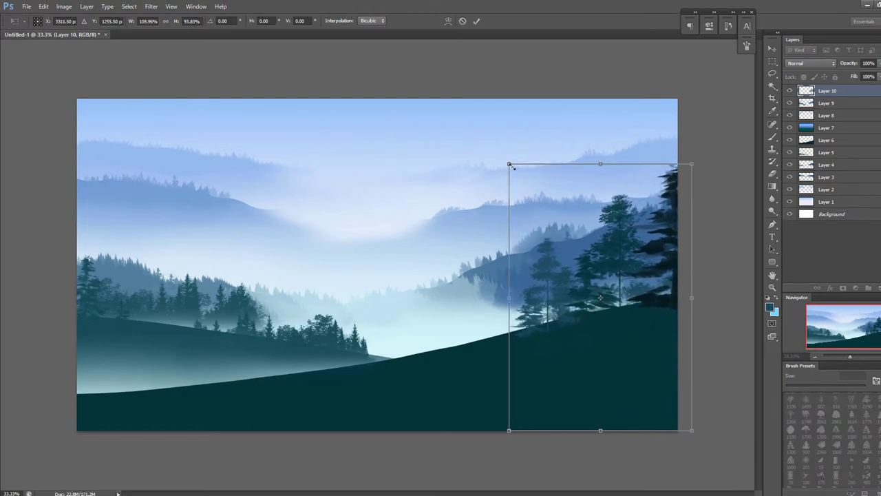
left_click_drag(599, 162, 613, 120)
left_click_drag(600, 431, 601, 447)
left_click(772, 174)
left_click(417, 192)
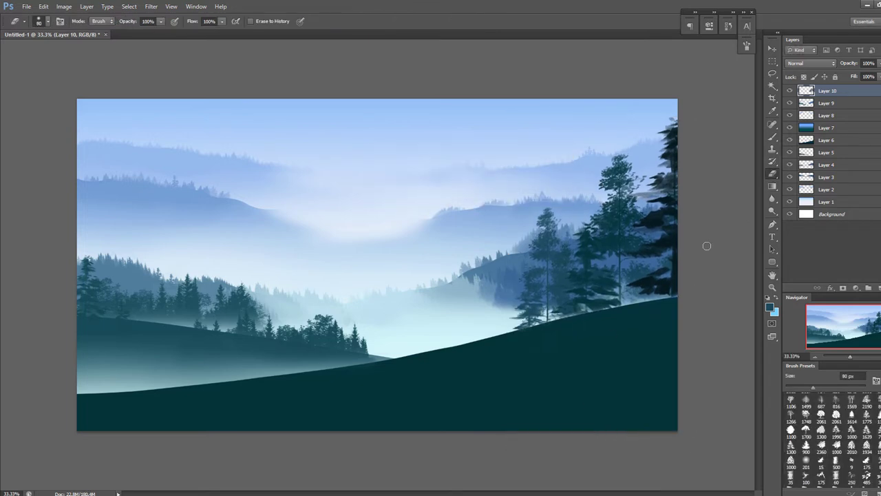
Widen the Layer 10 trees slightly to about 101.2% and apply the transformation.
key("bracketleft")
key("ctrl+z")
key("ctrl+z")
left_click(772, 49)
mouse_move(510, 281)
left_mouse_down()
mouse_move(521, 281)
mouse_move(506, 281)
left_mouse_up()
left_click(772, 173)
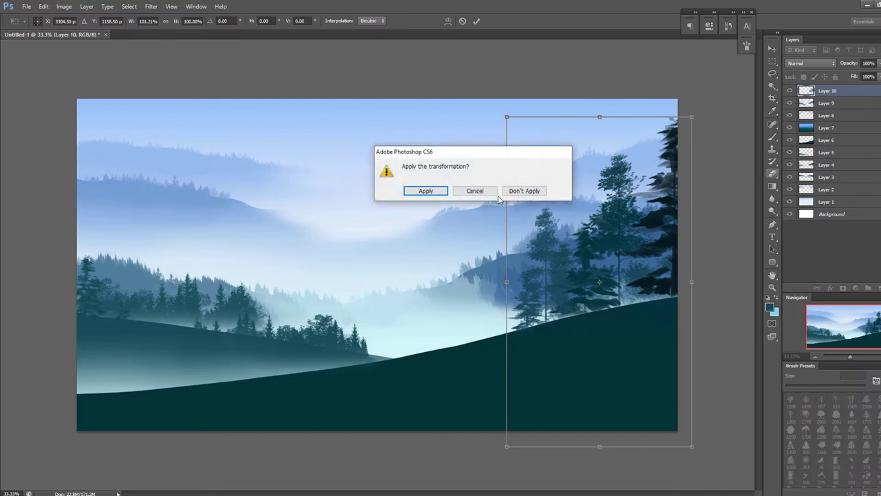
key("Return")
Erase the smaller trees at the downhill end of the right-hand group, enlarging the eraser to 500 px.
mouse_move(550, 207)
left_mouse_down()
mouse_move(515, 276)
mouse_move(534, 317)
left_mouse_up()
left_click(789, 91)
left_click(790, 91)
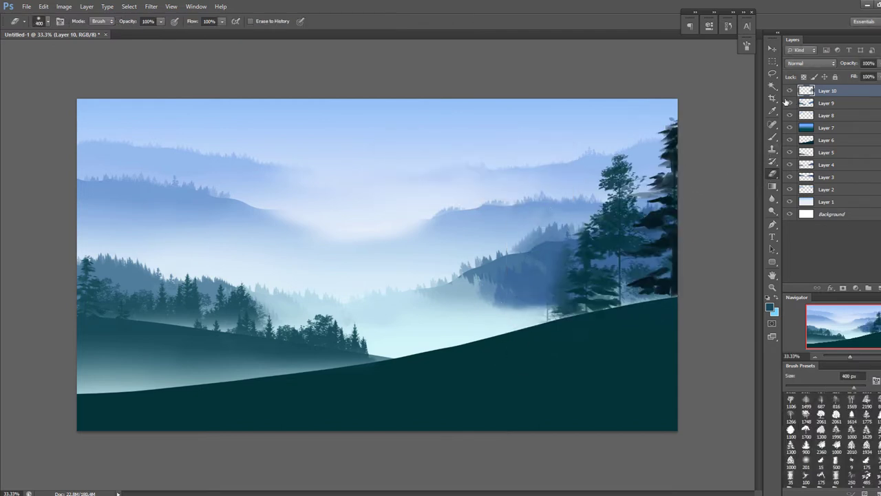
key("bracketleft")
key("bracketright")
key("bracketright")
left_click_drag(551, 252, 581, 328)
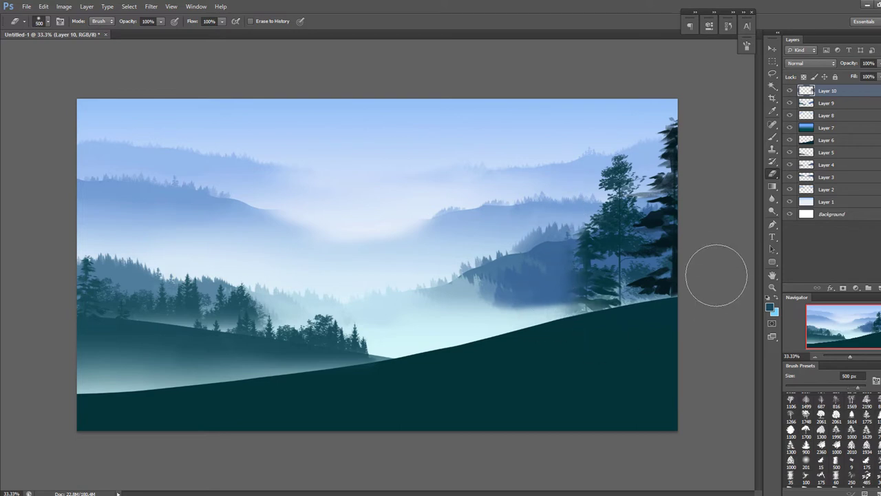
Stamp large dark teal trees over the canvas's left edge, enlarging the tree brush to 1000 and 1100 px.
left_click(771, 136)
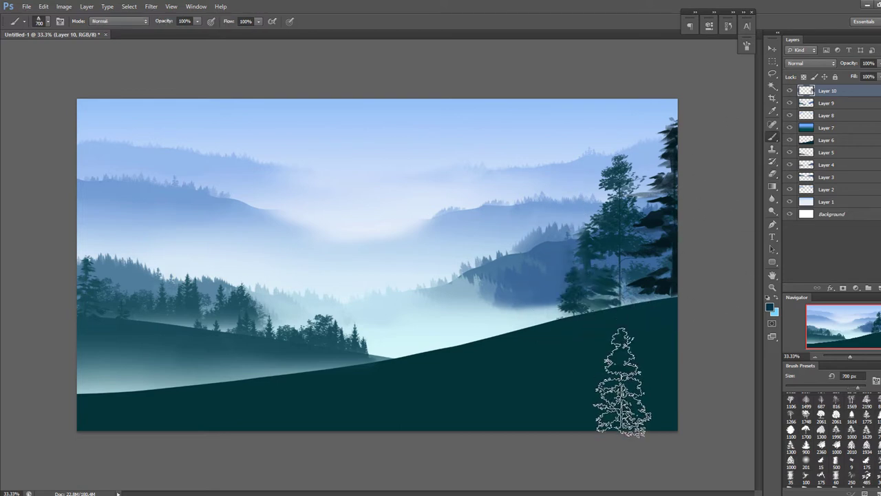
left_click(112, 386)
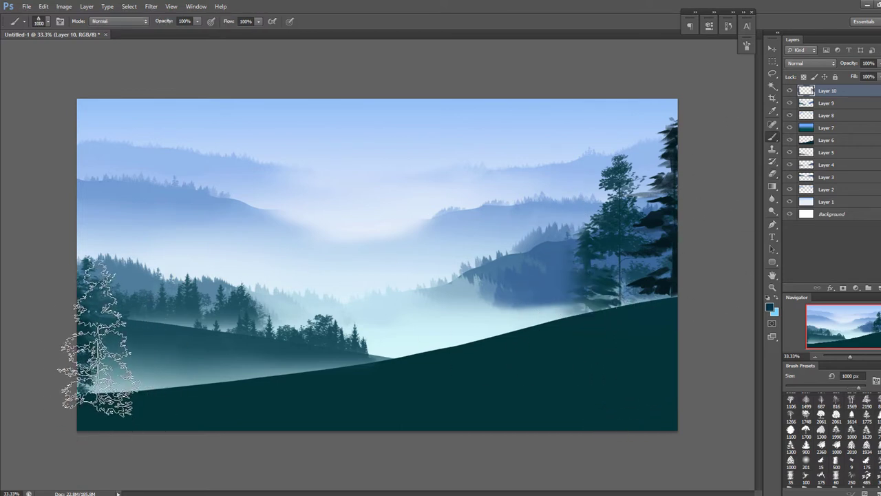
key("bracketright")
key("bracketright")
key("bracketright")
key("bracketright")
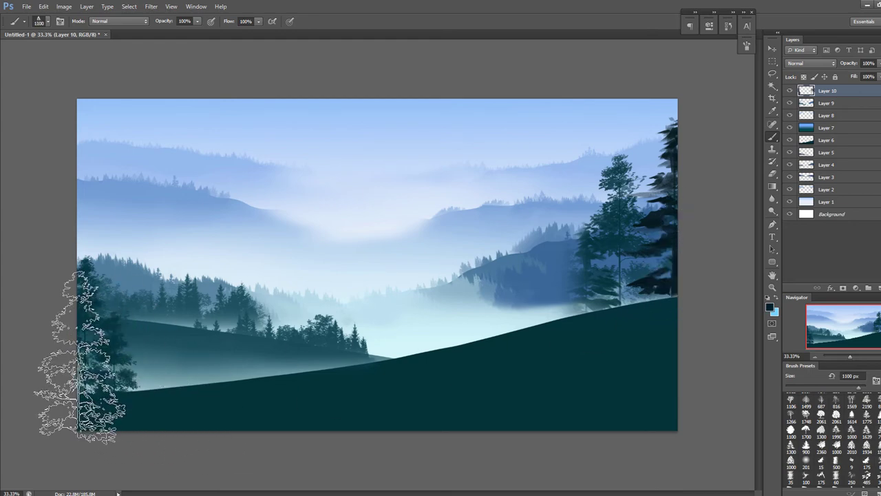
Stamp a near-black tree at the lower left of the painting beside the edge trees, keeping the brush at 1100 px.
left_click(155, 406)
key("bracketleft")
key("bracketleft")
key("bracketleft")
key("bracketleft")
key("bracketleft")
key("bracketright")
key("bracketright")
key("bracketright")
key("bracketright")
key("bracketright")
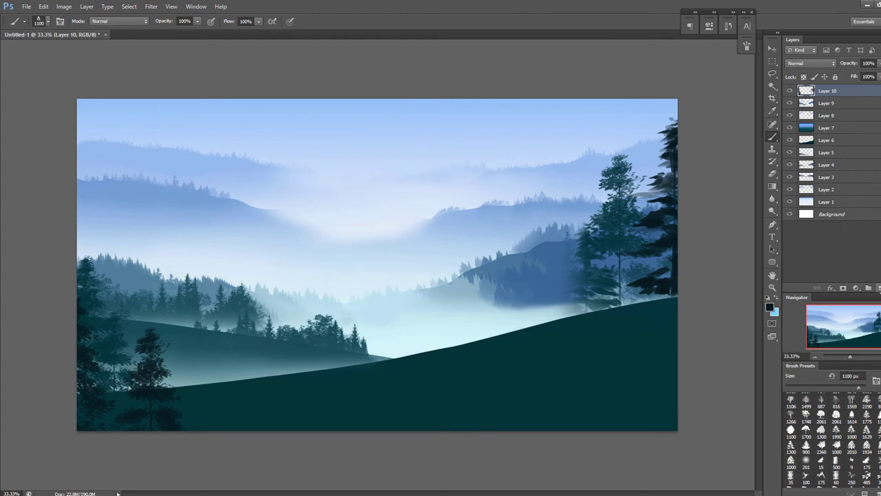
Add a new layer and try a round 2061 px tree brush at the slope's right end.
left_click(877, 287)
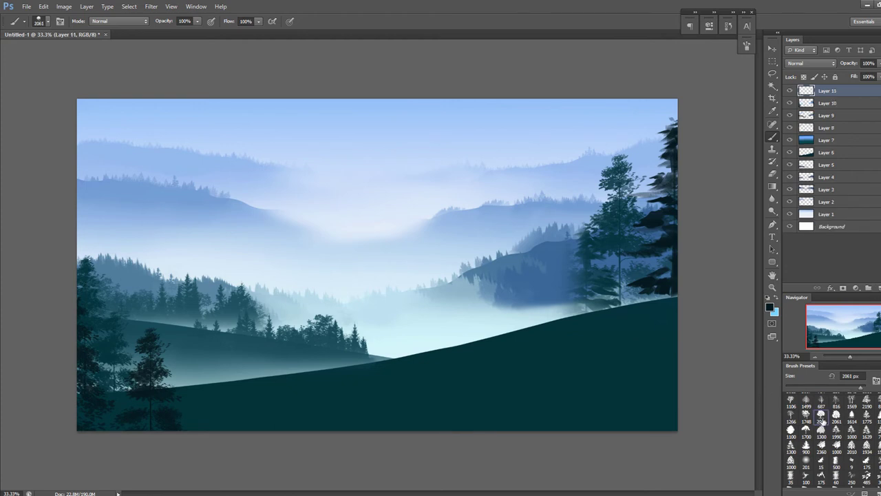
left_click(677, 372)
key("bracketleft")
key("bracketleft")
key("bracketleft")
key("bracketleft")
key("ctrl+z")
Pick the leafy bush brush, reduce it to 500 px, sample the slope's dark teal and test a stamp on the slope's crest.
left_click(837, 446)
key("bracketleft")
key("bracketleft")
key("bracketleft")
key("bracketleft")
left_click(630, 333, "alt")
key("bracketleft")
left_click(595, 320)
key("ctrl+z")
key("F5")
left_click(722, 170)
key("F5")
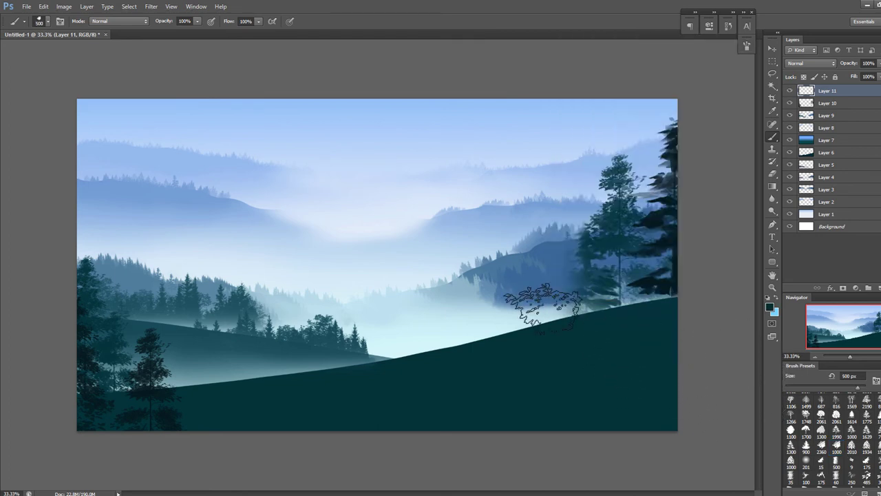
Try stamping an 800 px bush at the canvas's right edge in a colour sampled from the base of the dark conifer.
key("bracketright")
left_click(673, 289, "alt")
key("bracketright")
key("bracketright")
left_click(682, 318)
key("ctrl+z")
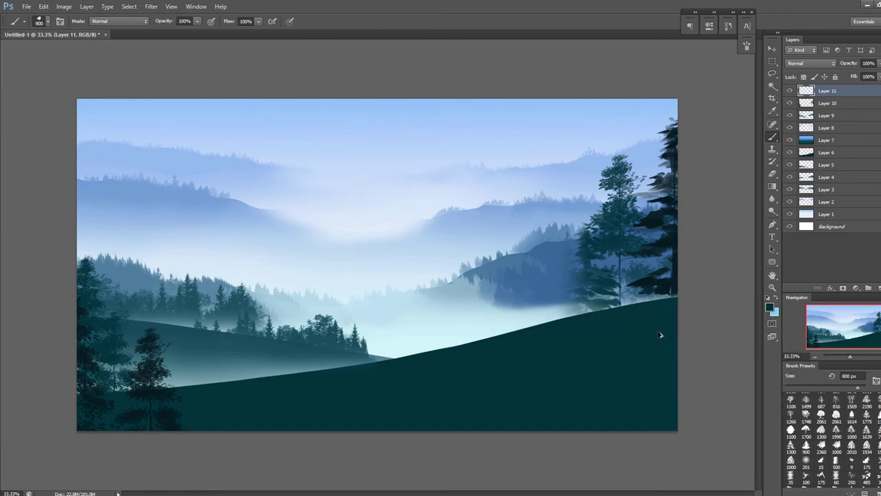
Reduce the bush brush to 400 px, then 250 px, and stamp small dark bushes along the crest under the right-hand trees.
key("bracketleft")
key("bracketleft")
key("bracketleft")
key("bracketleft")
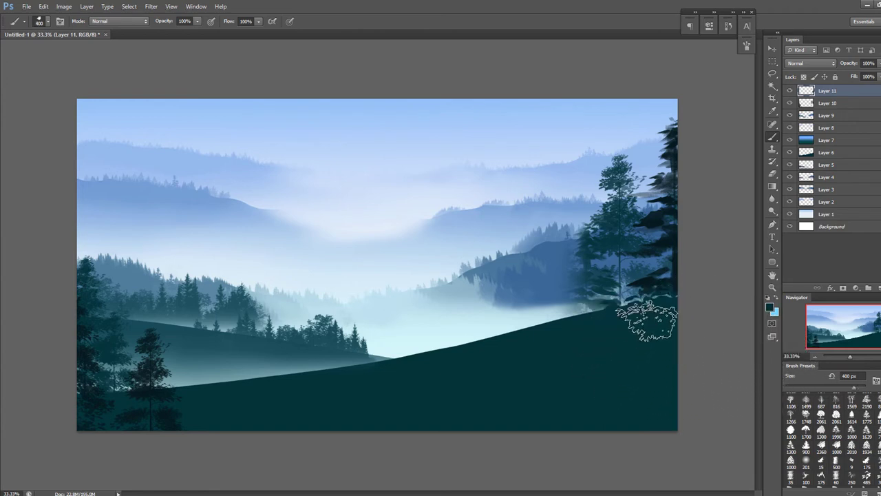
key("bracketleft")
key("bracketleft")
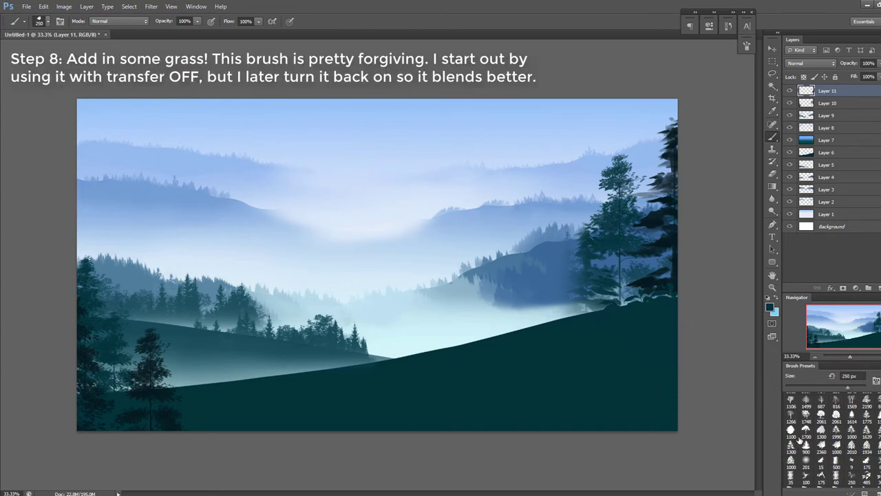
Select the 250 px grass brush preset and reduce it to 200 px.
scroll(838, 483, "down", 5)
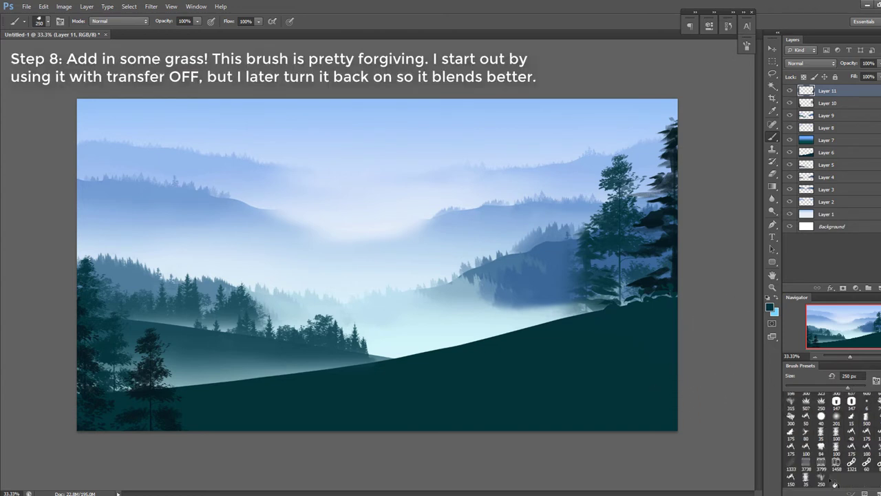
double_click(823, 477)
left_click(667, 277)
left_click(60, 21)
key("F5")
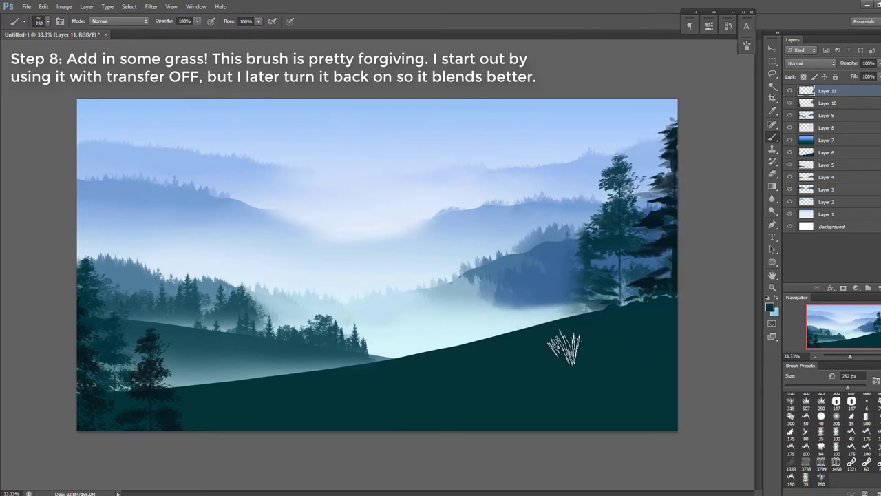
key("[")
Set the grass brush's Size Jitter to 64% with a Minimum Diameter of 57% in Shape Dynamics.
key("F5")
left_click(591, 74)
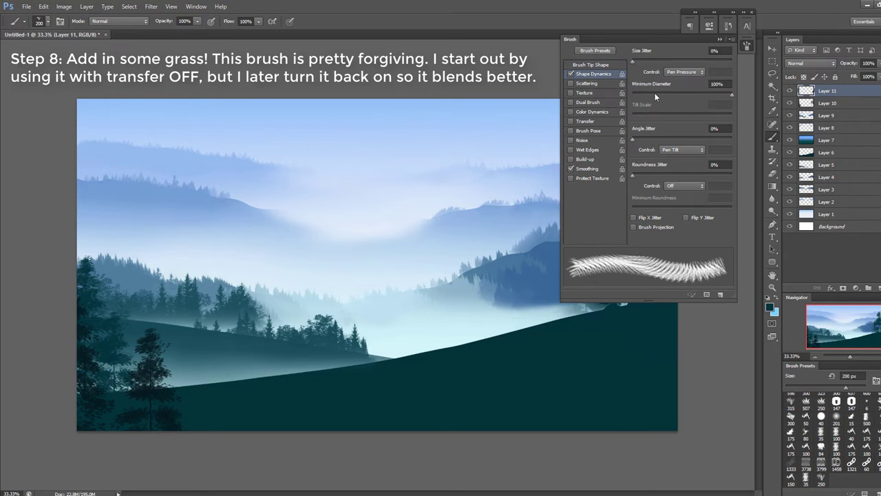
left_click(655, 95)
left_click_drag(675, 94, 687, 94)
left_click_drag(663, 61, 682, 60)
left_click_drag(687, 94, 689, 94)
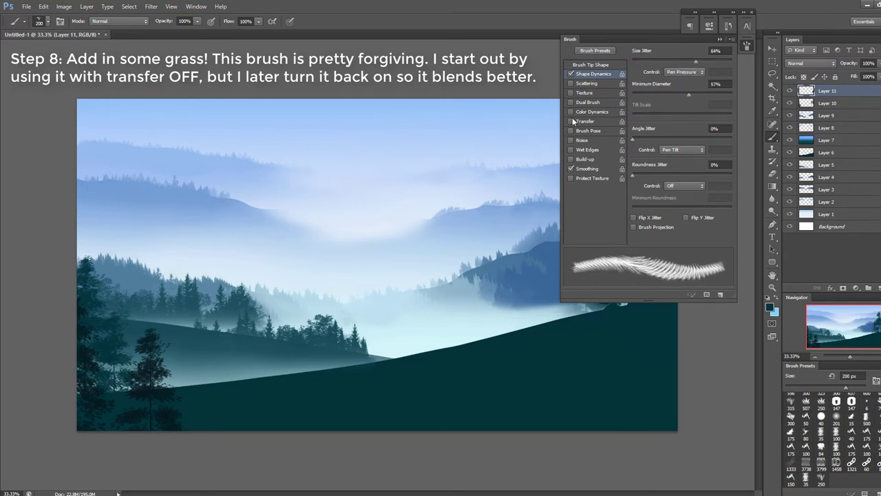
key("F5")
Paint dark teal grass along the whole foreground slope's crest, enlarging the brush up to 300 px.
left_click_drag(506, 336, 409, 356)
key("bracketright")
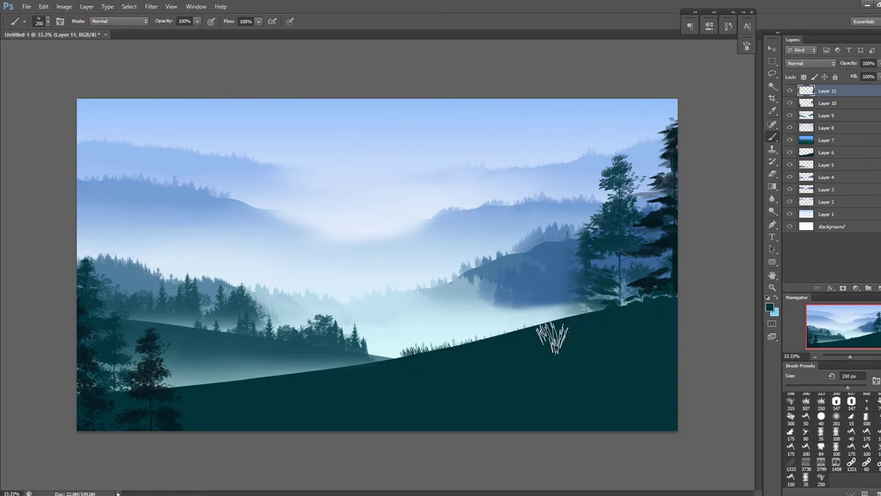
left_click(789, 90)
left_click(791, 91)
key("bracketright")
key("bracketright")
mouse_move(192, 396)
left_mouse_down()
mouse_move(370, 376)
mouse_move(625, 318)
left_mouse_up()
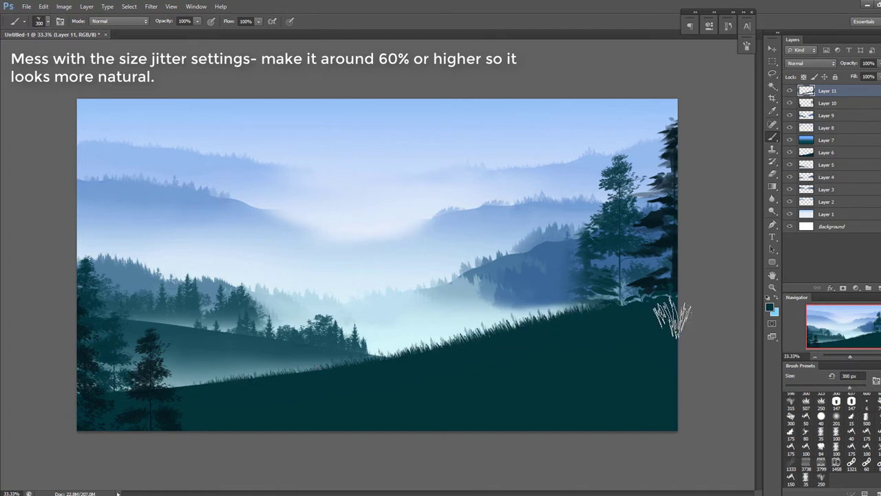
Reduce the grass brush and choose a darker teal foreground colour.
key("bracketleft")
key("bracketleft")
key("bracketleft")
left_click(770, 309)
left_click(693, 347)
left_click(806, 240)
Paint darker grass across the lower foreground up to the right edge with a 500 px brush.
key("bracketright")
key("bracketright")
key("bracketright")
key("bracketright")
mouse_move(329, 425)
left_mouse_down()
mouse_move(349, 437)
mouse_move(689, 402)
left_mouse_up()
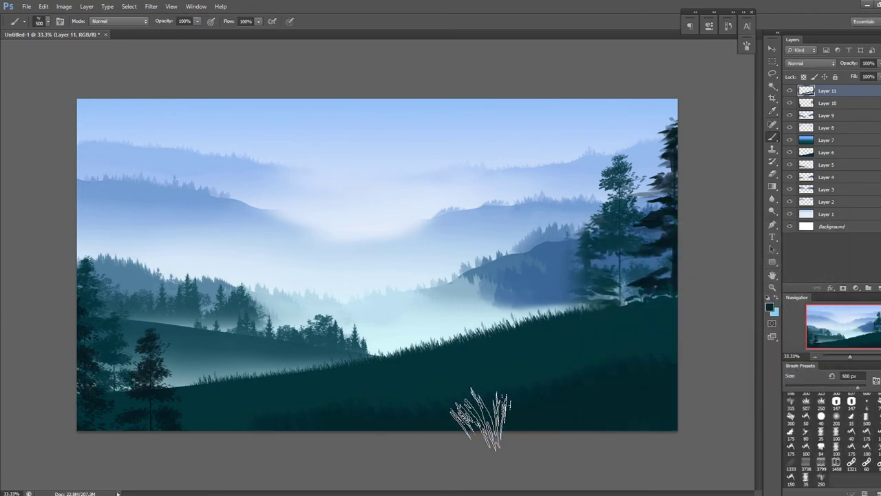
Set the foreground colour to near-black teal #021619 and paint 600 px grass along the painting's bottom edge, then reduce the brush to 400 px.
left_click(770, 309)
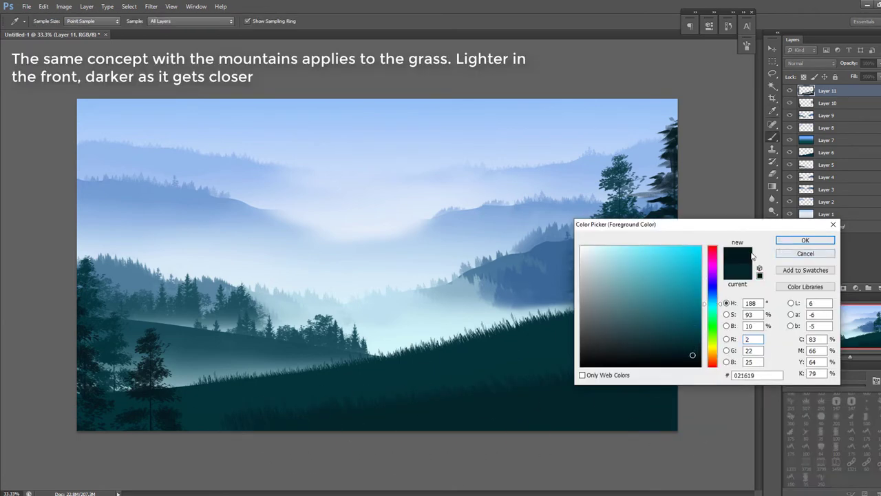
left_click(783, 242)
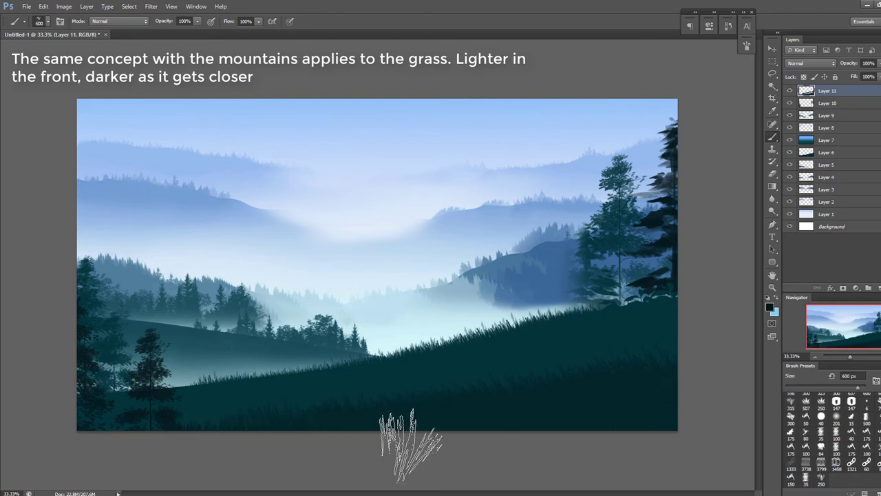
key("bracketleft")
key("bracketleft")
Set the grass brush's Size Jitter to 92% and Minimum Diameter to 45%, and add finer 250 px grass on the lower slope.
key("F5")
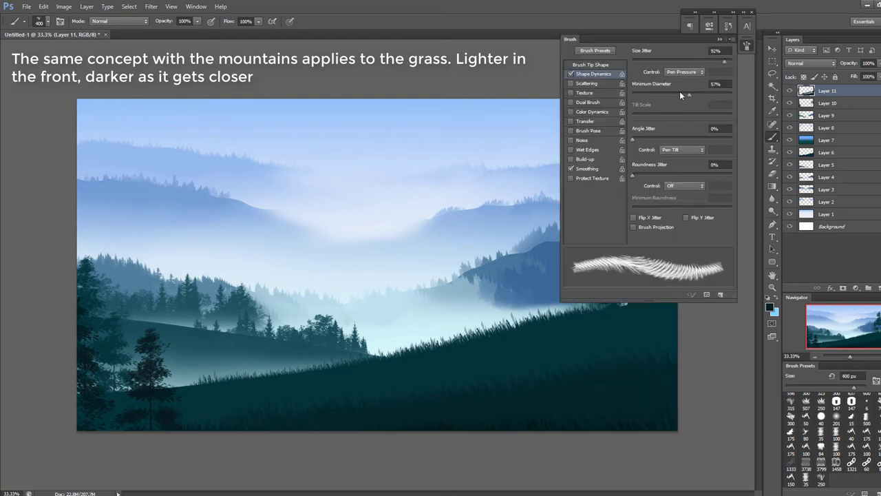
key("F5")
key("bracketleft")
key("bracketleft")
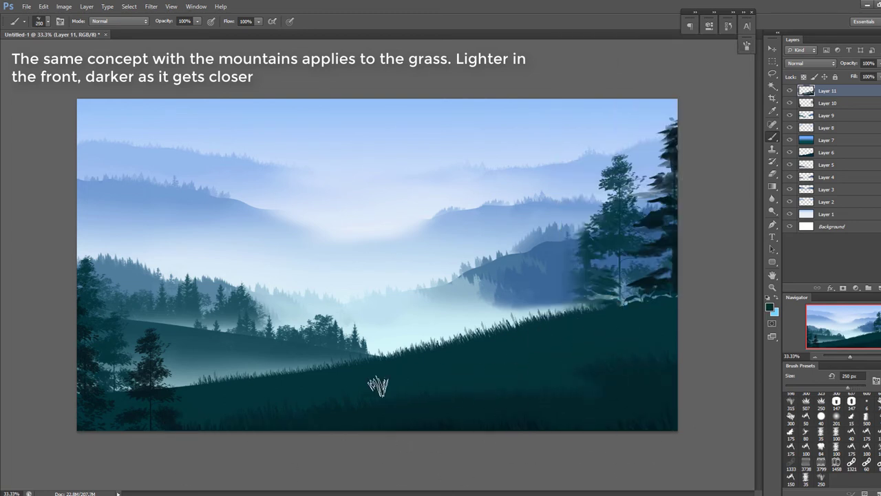
key("F5")
key("F5")
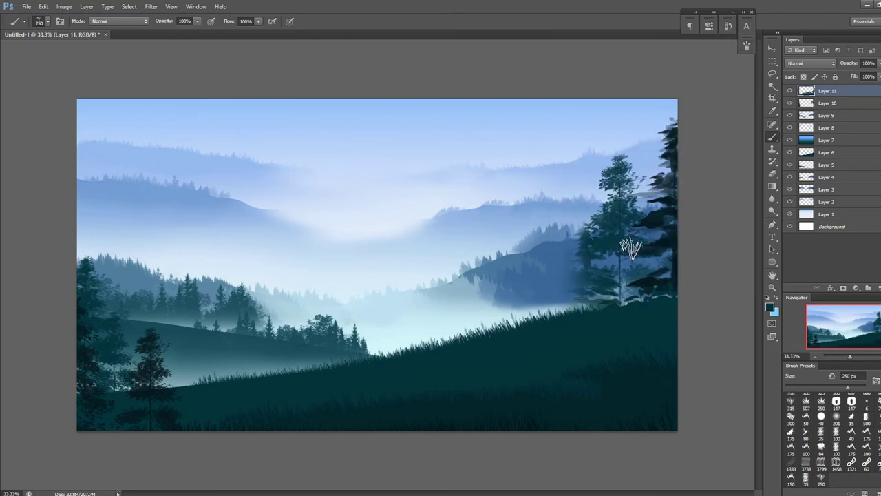
Enlarge the grass brush to 400 px, turn Transfer on and blend the dark grass bands across the slope.
key("bracketright")
key("bracketright")
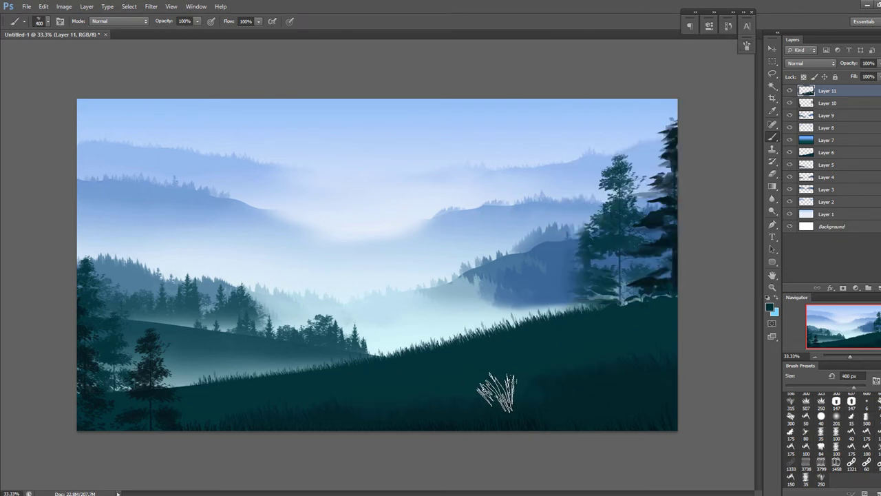
key("F5")
left_click(571, 122)
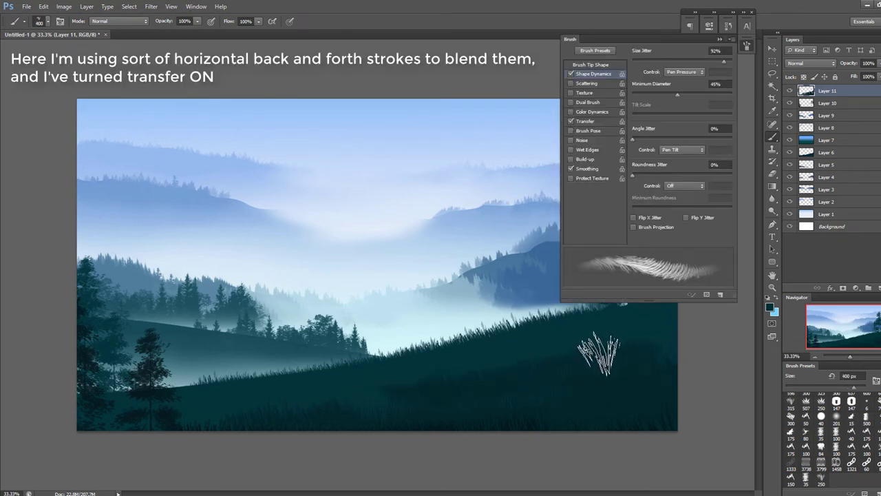
key("F5")
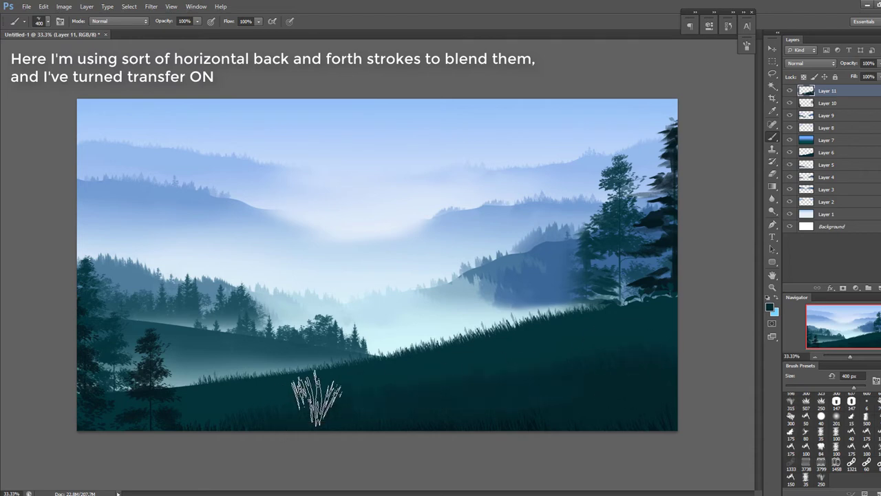
Set the foreground colour to green #0b5748 and add a new layer for a grass highlight, testing one stroke.
left_click(769, 309)
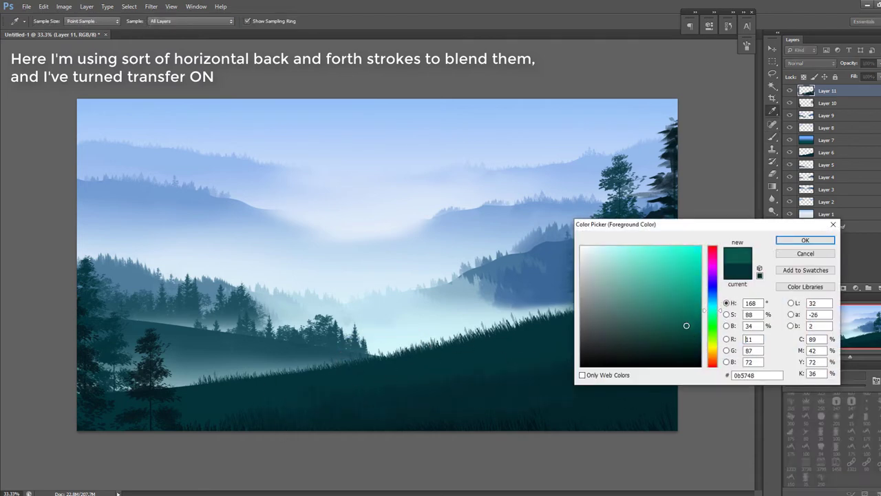
key("Return")
left_click(878, 287)
mouse_move(423, 364)
left_mouse_down()
mouse_move(576, 334)
mouse_move(457, 375)
left_mouse_up()
key("ctrl+z")
Paint a green highlight over the grass in the middle of the slope with the brush reduced to 200 px.
key("bracketleft")
key("bracketleft")
mouse_move(571, 329)
left_mouse_down()
mouse_move(319, 383)
mouse_move(534, 370)
left_mouse_up()
left_click(746, 45)
left_click(747, 46)
mouse_move(550, 327)
left_mouse_down()
mouse_move(593, 320)
mouse_move(397, 361)
mouse_move(426, 393)
left_mouse_up()
left_click(472, 386, "alt")
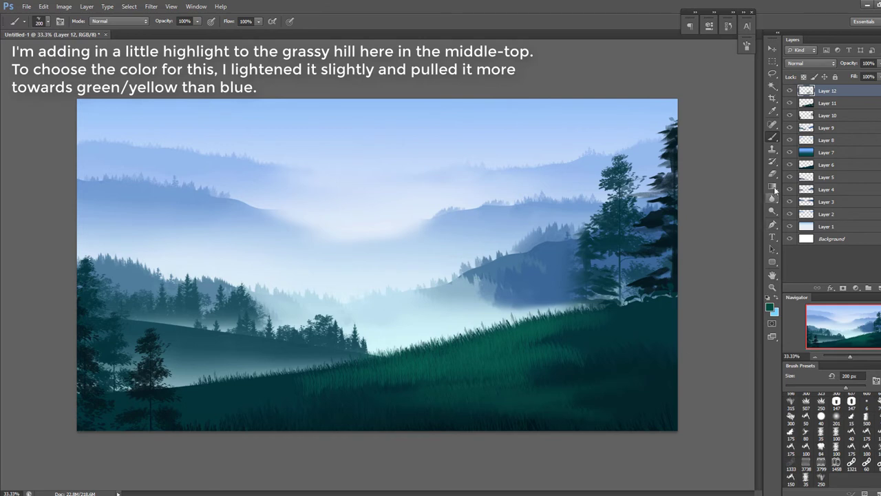
Soften the green grass highlight by erasing parts of it with a 175 px eraser.
key("e")
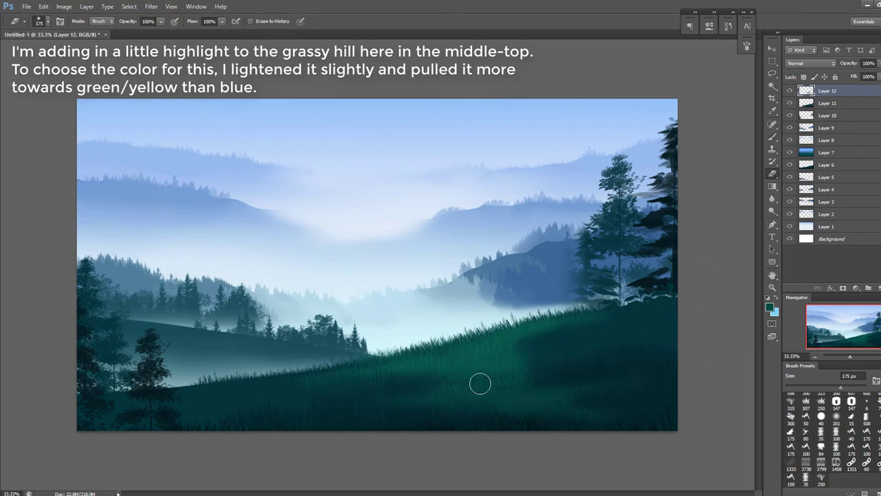
left_click_drag(517, 356, 457, 368)
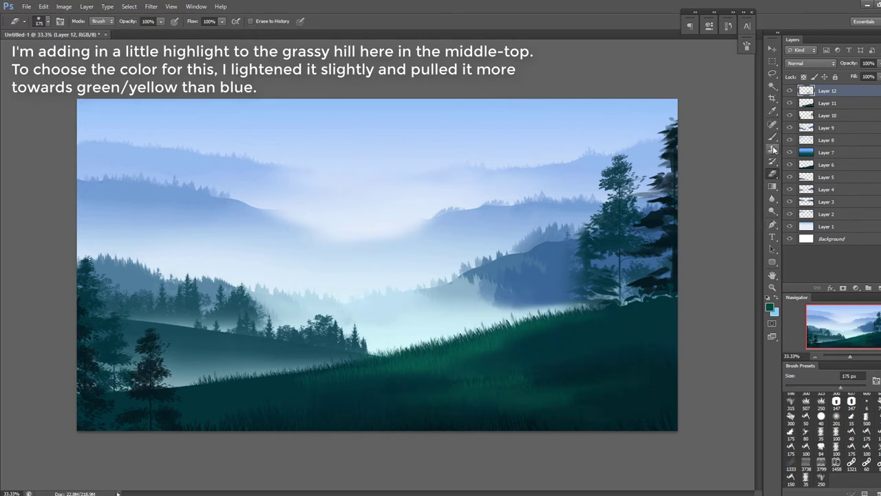
Set the foreground to a brighter green and paint a grass highlight along the slope's upper middle with a smaller brush.
left_click(773, 138)
left_click(770, 307)
left_click(699, 313)
left_click(712, 316)
left_click(783, 241)
key("bracketleft")
left_click_drag(444, 352, 482, 346)
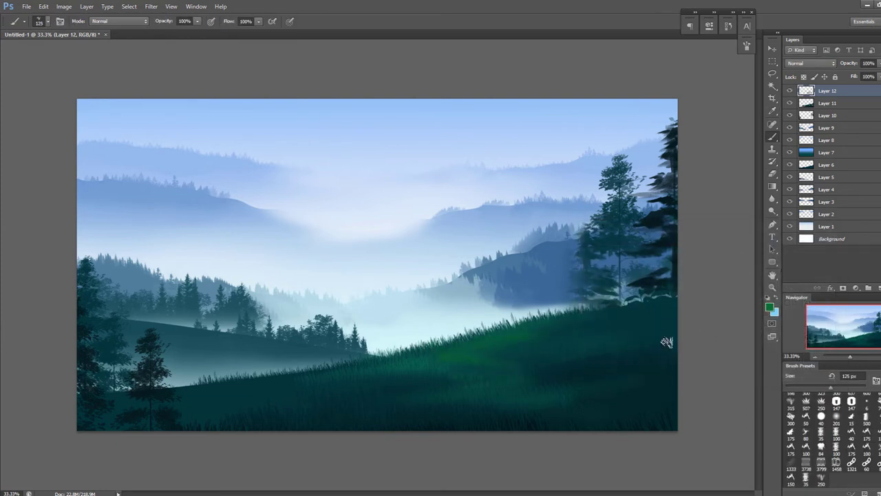
Add a new layer and paint a yellower green highlight on the grass in the middle of the slope.
key("ctrl+shift+alt+n")
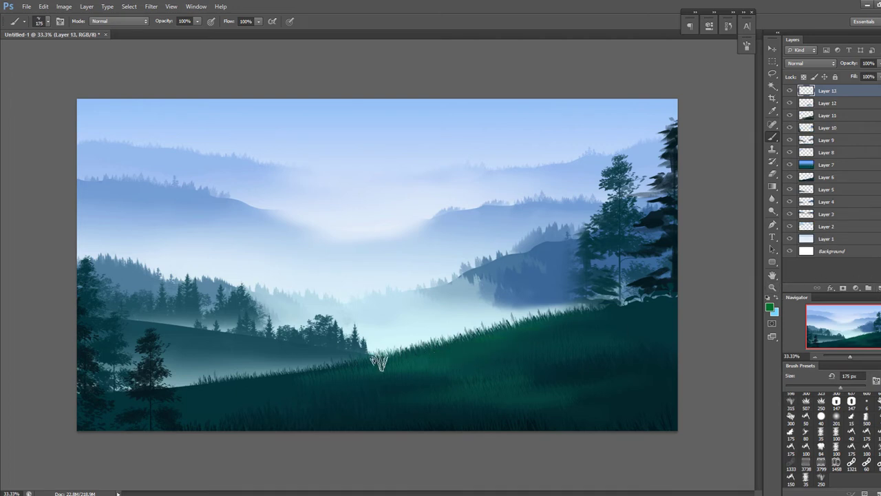
left_click(769, 307)
left_click(657, 294)
left_click(796, 241)
mouse_move(427, 354)
left_mouse_down()
mouse_move(488, 342)
mouse_move(486, 372)
left_mouse_up()
Soften the yellow-green highlight with a 175 px eraser and compare the slope with the highlight layer hidden and shown.
left_click(772, 174)
left_click_drag(564, 355, 439, 369)
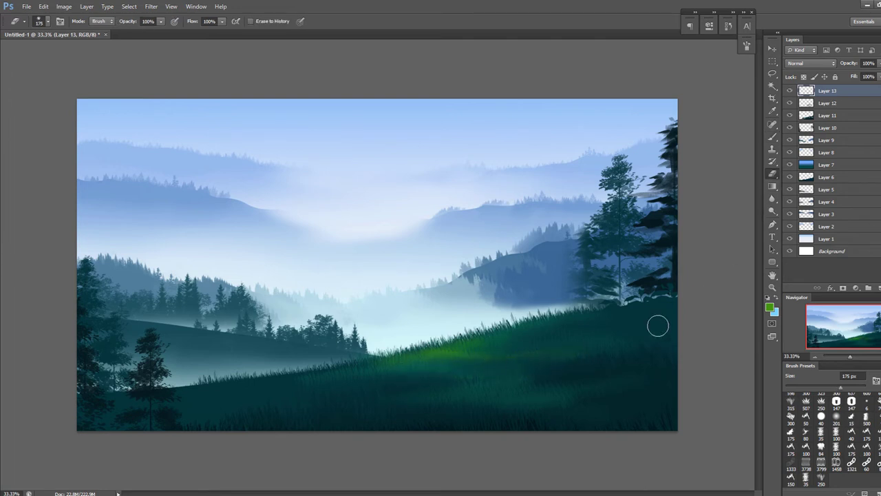
left_click(791, 91)
left_click(790, 92)
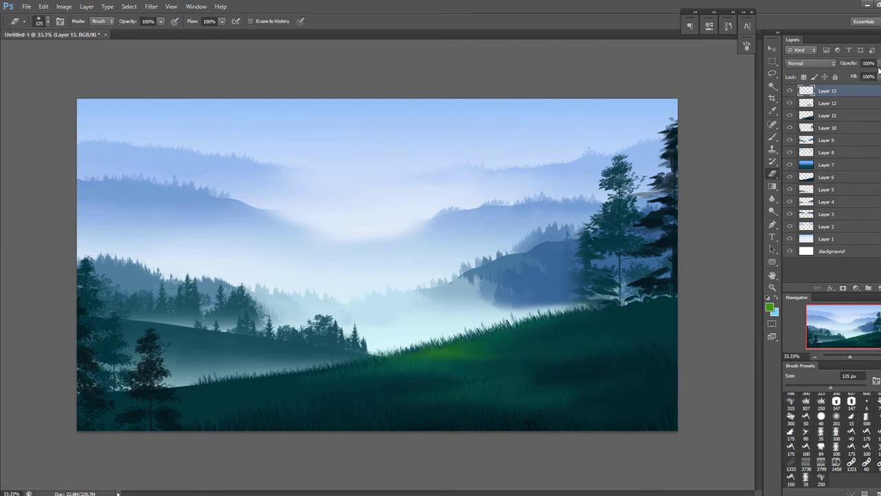
Paint more yellow-green grass highlights across the middle of the slope and along its ridge, undoing unwanted strokes.
left_click(772, 137)
left_click_drag(454, 356, 487, 365)
mouse_move(541, 367)
left_mouse_down()
mouse_move(416, 389)
mouse_move(526, 384)
mouse_move(382, 396)
left_mouse_up()
key("ctrl+alt+z")
key("ctrl+alt+z")
left_click_drag(522, 367, 598, 365)
key("ctrl+z")
left_click_drag(436, 356, 550, 335)
Blend the lower yellow-green grass patch into the slope with a 125 px eraser.
left_click(771, 174)
key("bracketright")
mouse_move(433, 388)
left_mouse_down()
mouse_move(384, 407)
mouse_move(340, 397)
mouse_move(474, 361)
mouse_move(384, 379)
left_mouse_up()
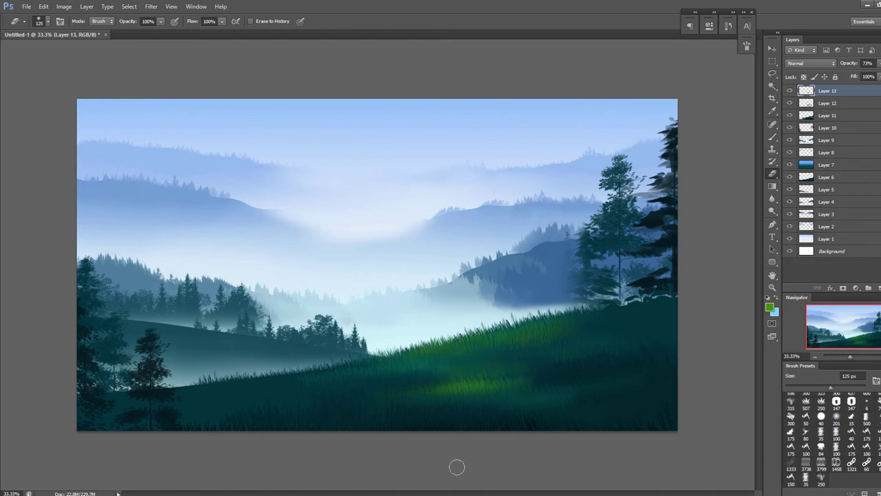
Sample the dark teal of the second-closest hill for small grass strokes there, and enlarge the grass brush to 175 px.
key("b")
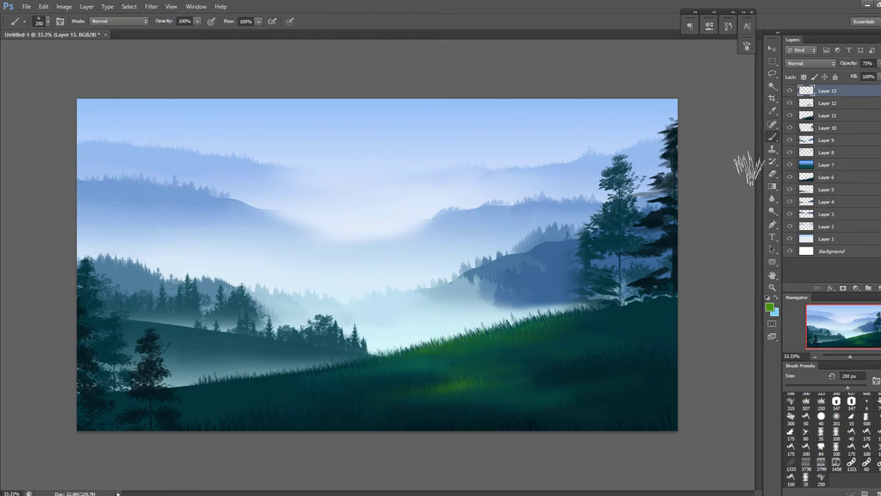
left_click(213, 335, "alt")
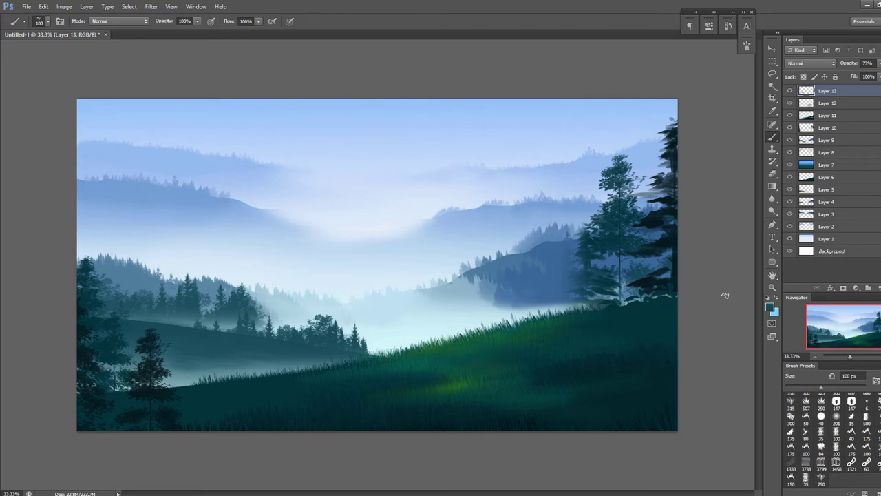
key("bracketright")
key("bracketright")
key("bracketright")
key("bracketright")
Check Layers 12 and 10 by toggling their visibility, then erase the small foreground tree near the lower-left corner from Layer 10.
left_click(790, 103)
left_click(790, 103)
left_click(790, 129)
left_click(790, 128)
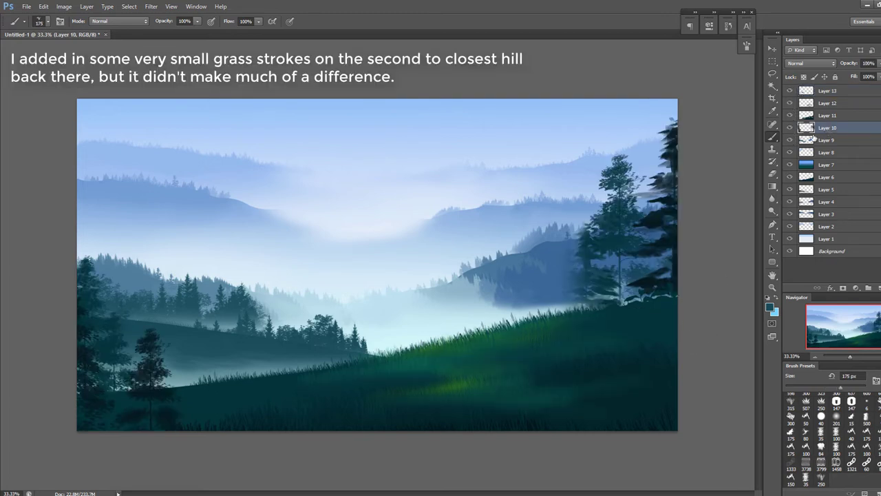
left_click(825, 128)
left_click(772, 173)
left_click_drag(151, 339, 159, 425)
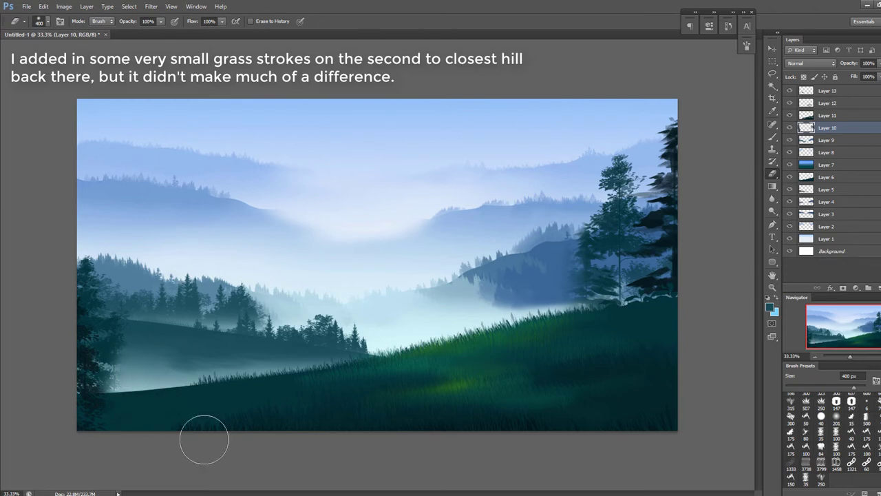
Return to Layer 13 and paint grass over the lower-left slope with a 200 px brush, using the teal sampled beside the ridge.
left_click(825, 90)
key("b")
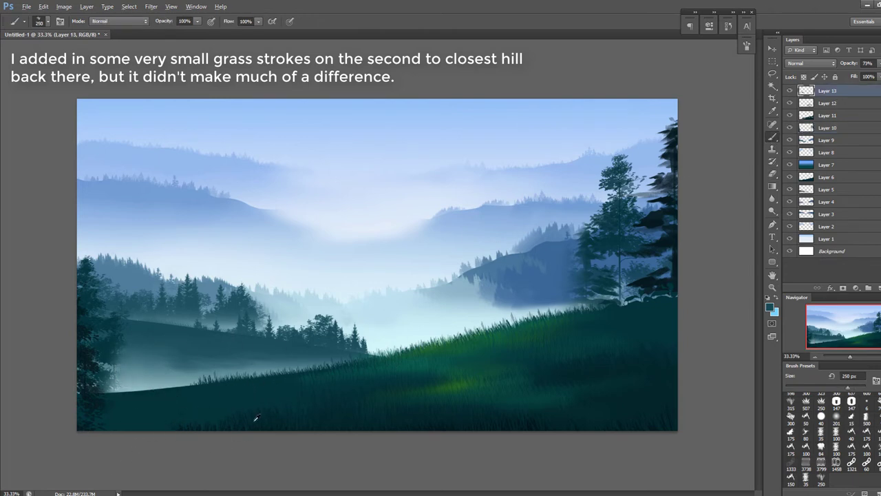
key("bracketleft")
key("bracketleft")
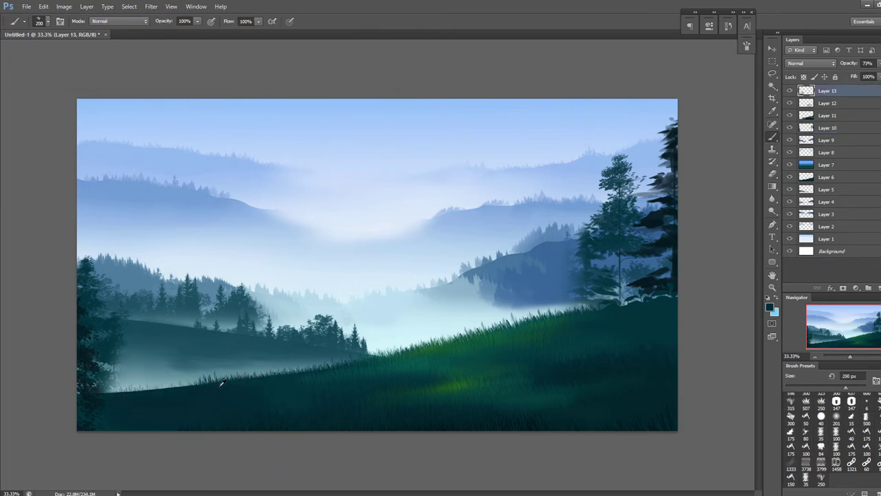
left_click(132, 384, "alt")
mouse_move(124, 395)
left_mouse_down()
mouse_move(204, 393)
mouse_move(232, 413)
left_mouse_up()
Continue the lower-left grass with dark teal sampled from the slope, undo the last stroke and set the brush to 250 px.
left_click(214, 410, "alt")
key("bracketright")
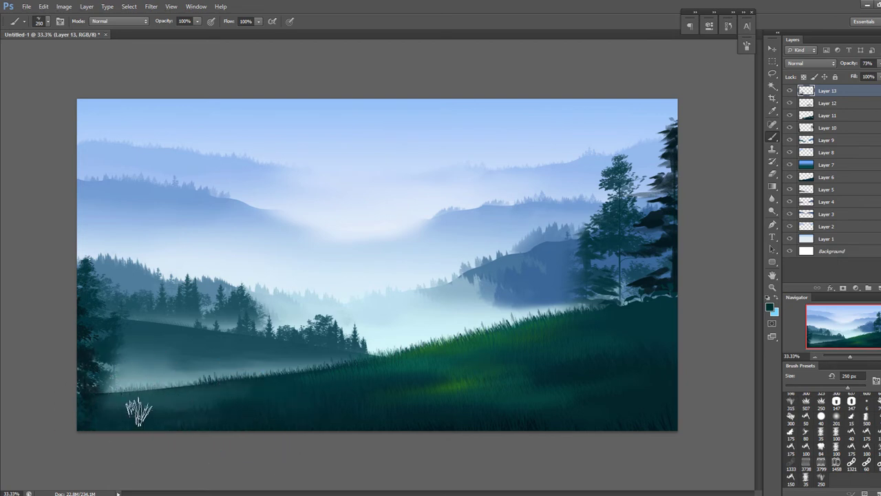
key("bracketleft")
mouse_move(199, 405)
left_mouse_down()
mouse_move(151, 407)
mouse_move(113, 395)
mouse_move(105, 403)
mouse_move(142, 418)
left_mouse_up()
left_click(269, 421, "alt")
key("ctrl+z")
key("bracketright")
key("bracketright")
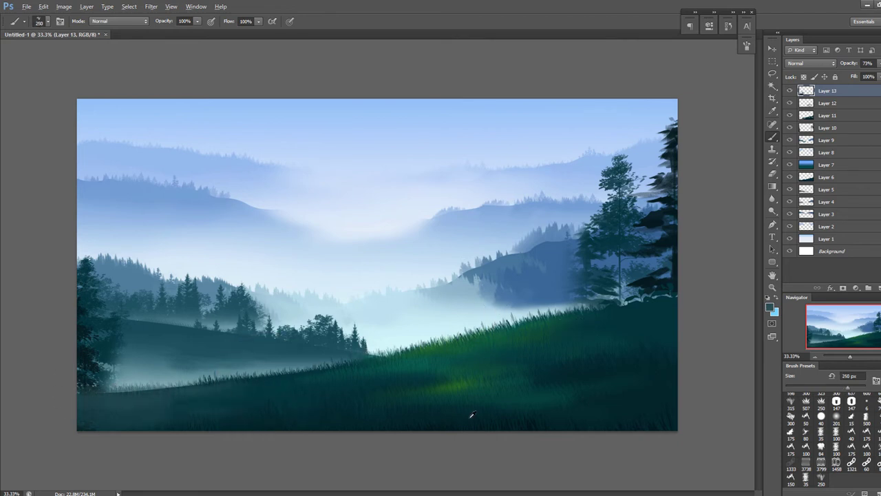
Compare the slope with Layer 13 hidden and shown, and toggle the grass brush's Transfer option.
key("e")
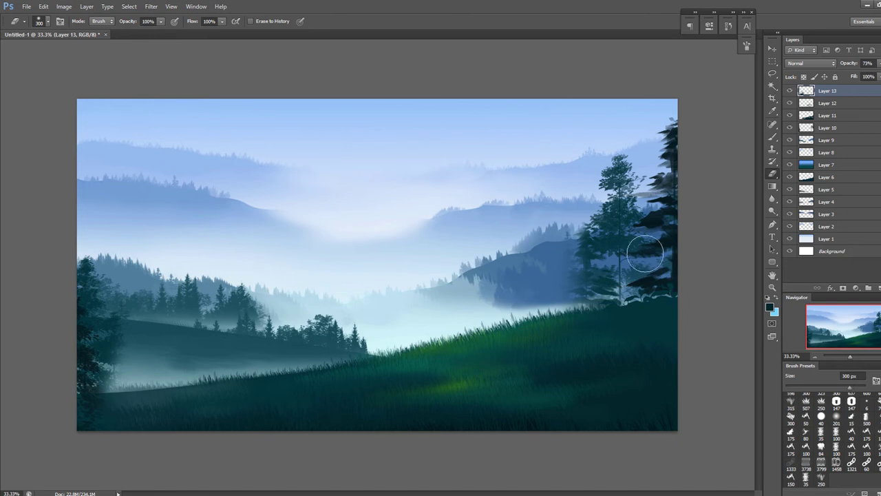
left_click(788, 93)
left_click(788, 92)
key("b")
key("F5")
left_click(572, 120)
key("F5")
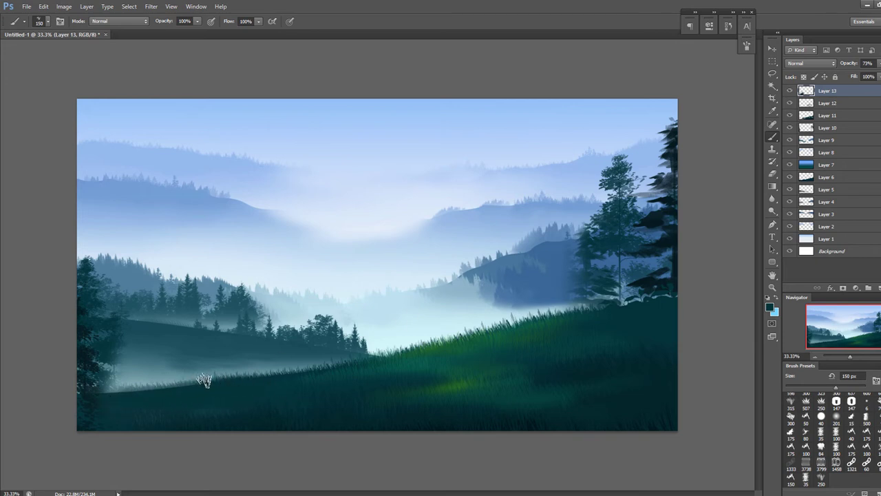
Try short grass strokes along the left end of the ridge and raise Layer 13's opacity to 100%.
mouse_move(169, 382)
left_mouse_down()
mouse_move(141, 388)
mouse_move(181, 378)
left_mouse_up()
key("ctrl+alt+z")
key("ctrl+alt+z")
left_click(788, 92)
left_click(789, 93)
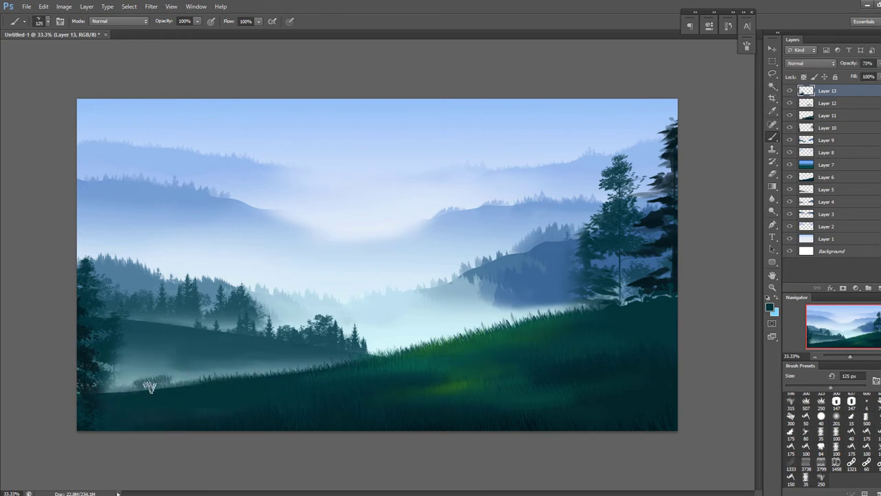
key("ctrl+z")
left_click_drag(878, 64, 880, 73)
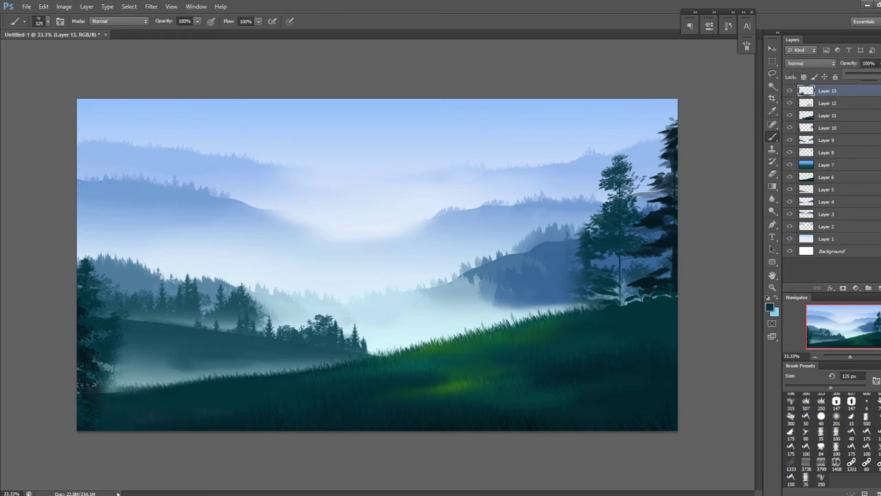
key("ctrl+z")
Add a new layer and enlarge the grass brush to 175 px for grass along the slope's left ridge.
key("ctrl+shift+alt+n")
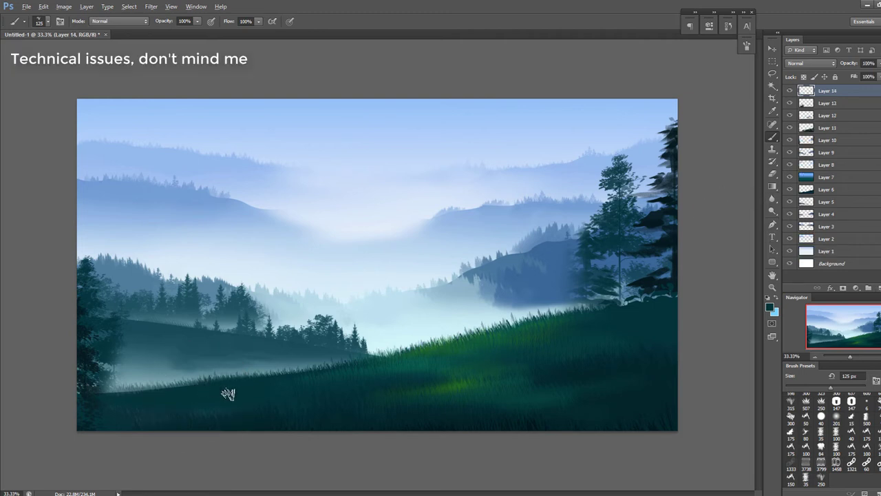
key("bracketright")
key("bracketright")
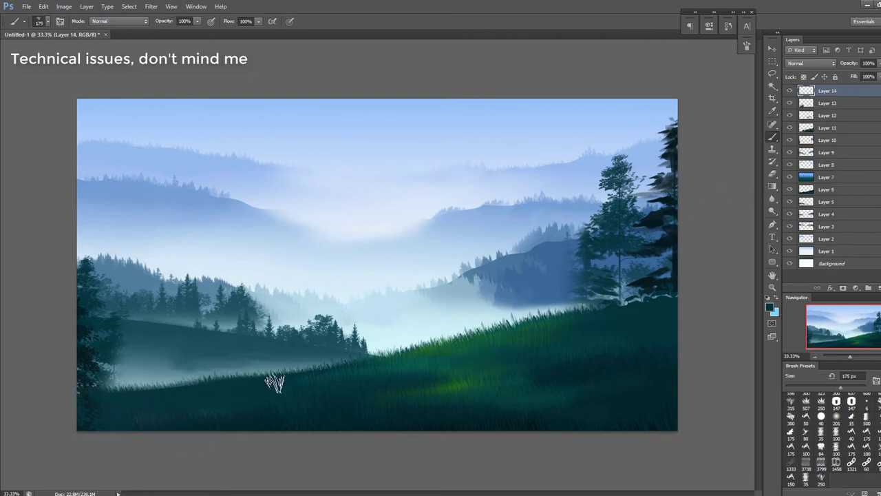
Trim the new grass along the slope's left ridge on Layer 14 with a 100 px eraser.
key("e")
key("alt+bracketleft")
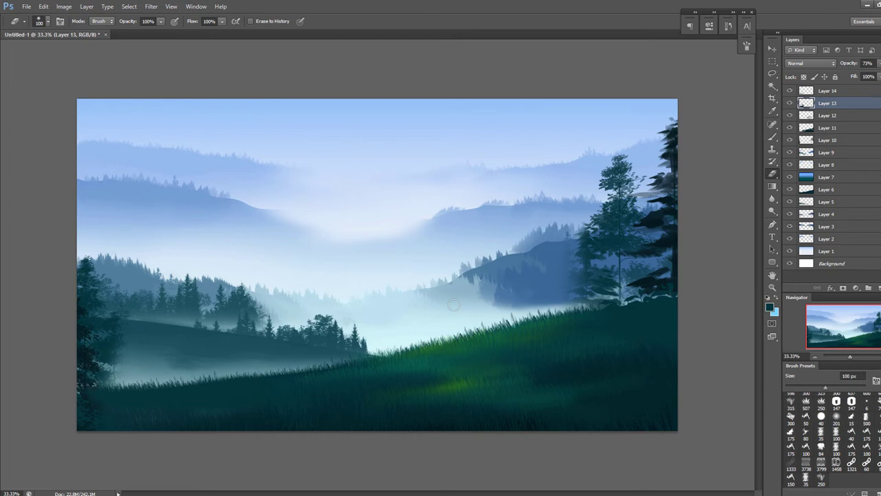
key("alt+bracketright")
key("alt+bracketleft")
key("bracketright")
key("alt+bracketright")
key("bracketleft")
left_click_drag(114, 385, 240, 371)
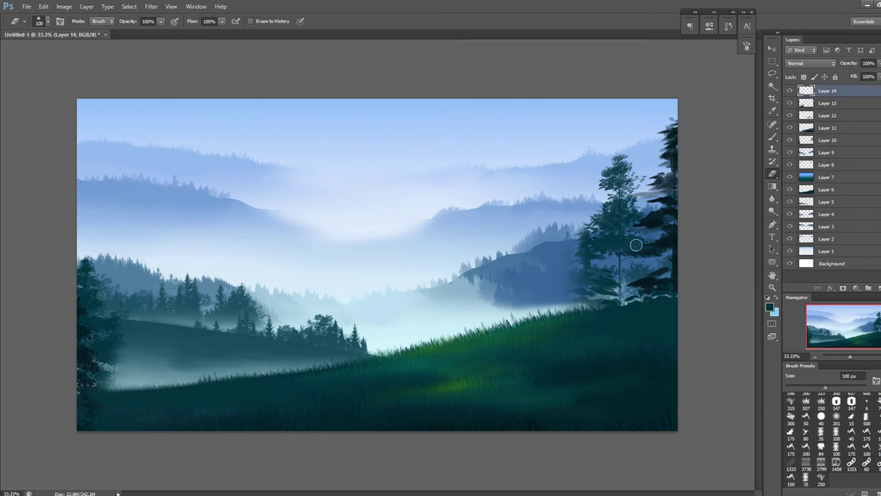
Sample the slope's dark teal and paint taller grass along the left end of the ridge with an enlarged brush.
left_click(771, 137)
left_click(144, 401, "alt")
key("bracketright")
key("bracketright")
key("bracketright")
left_click_drag(97, 391, 162, 387)
Paint large dark grass in the lower-left corner with a 500 px brush, using the dark tone sampled from the opposite corner.
left_click(647, 422, "alt")
key("bracketright")
key("bracketright")
left_click_drag(113, 411, 267, 420)
left_click_drag(123, 425, 207, 418)
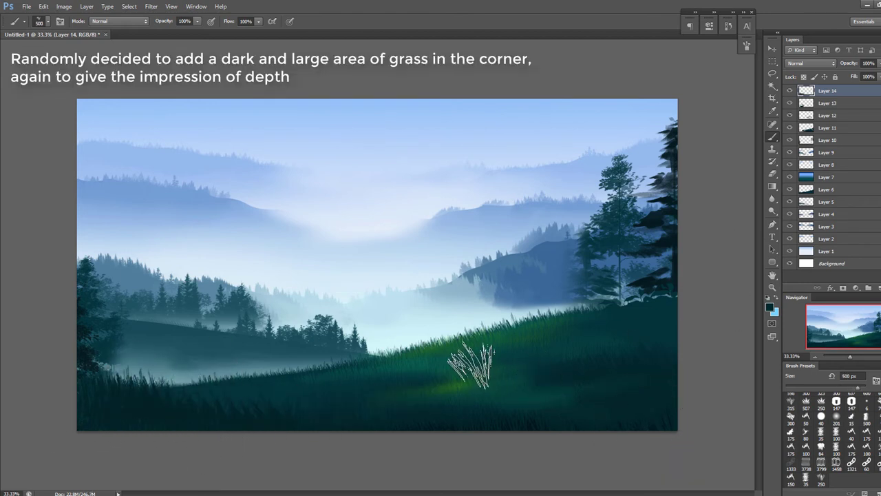
Add a new layer for more foreground grass, keeping the grass brush at 500 px.
key("ctrl+shift+alt+n")
key("bracketright")
key("bracketright")
key("bracketleft")
key("bracketleft")
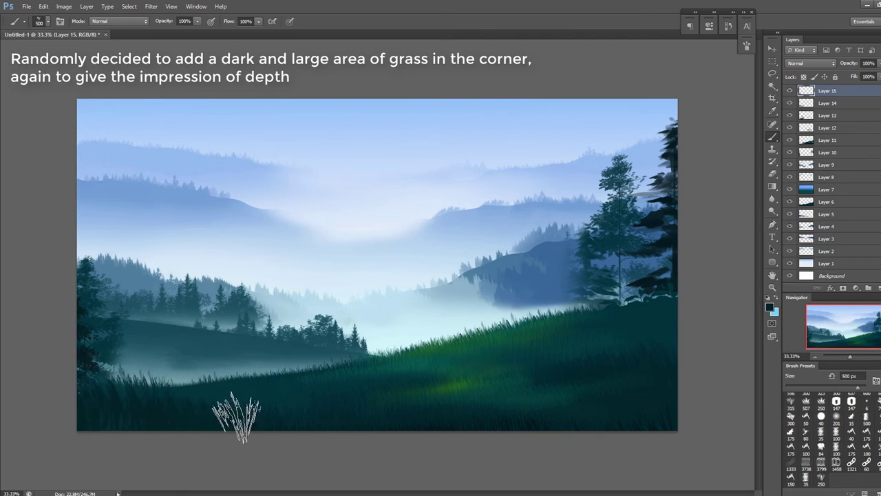
Try a few green grass strokes over the dark lower-left grass, using the colour sampled from the slope highlight.
left_click(456, 377, "alt")
key("bracketleft")
mouse_move(155, 399)
left_mouse_down()
mouse_move(117, 390)
mouse_move(157, 402)
mouse_move(179, 377)
left_mouse_up()
left_click(146, 416, "alt")
key("ctrl+alt+z")
key("ctrl+alt+z")
key("ctrl+alt+z")
Sample the misty teal beside the corner grass and reduce the grass brush to 90 px for finer blades.
left_click(188, 364, "alt")
key("bracketleft")
key("bracketleft")
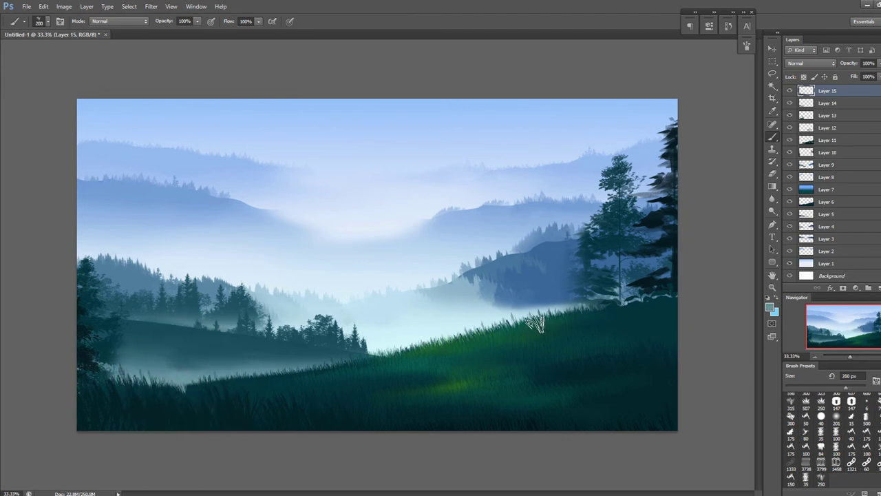
key("bracketright")
key("bracketright")
key("bracketright")
key("bracketright")
key("bracketright")
key("bracketleft")
key("bracketleft")
key("bracketleft")
key("bracketleft")
key("bracketleft")
key("bracketleft")
key("F5")
key("bracketleft")
key("F5")
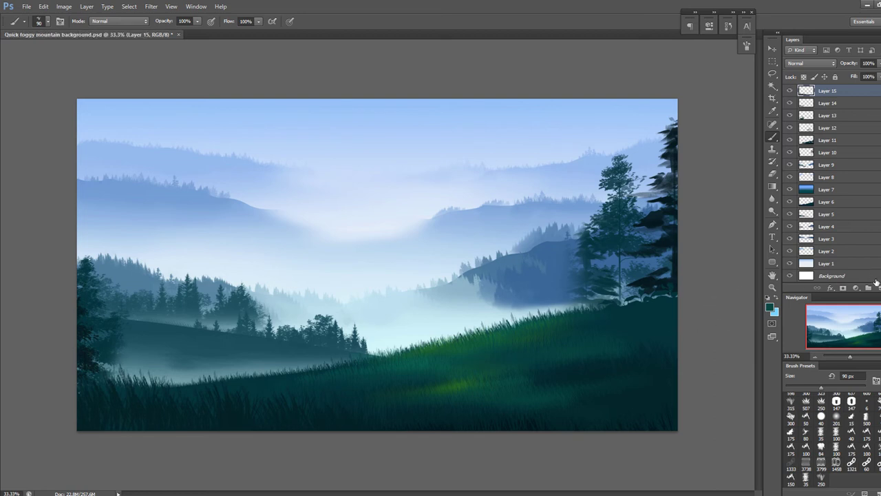
Add a new layer for the moon and set the foreground colour to white.
key("ctrl+shift+alt+n")
scroll(832, 437, "up", 5)
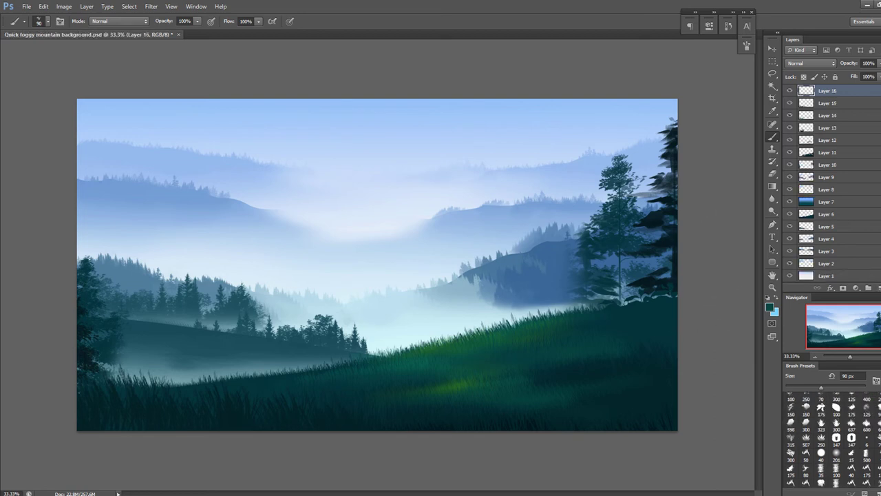
scroll(833, 437, "down", 6)
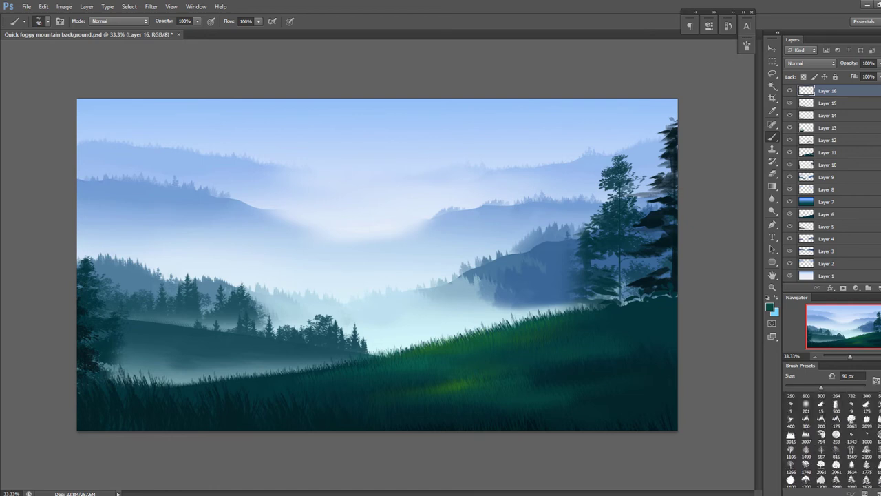
left_click(776, 297)
left_click(767, 297)
left_click(776, 297)
Reduce the moon brush to 150 px and stamp a small white moon high in the sky.
key("bracketleft")
key("bracketleft")
key("bracketleft")
key("bracketleft")
key("bracketleft")
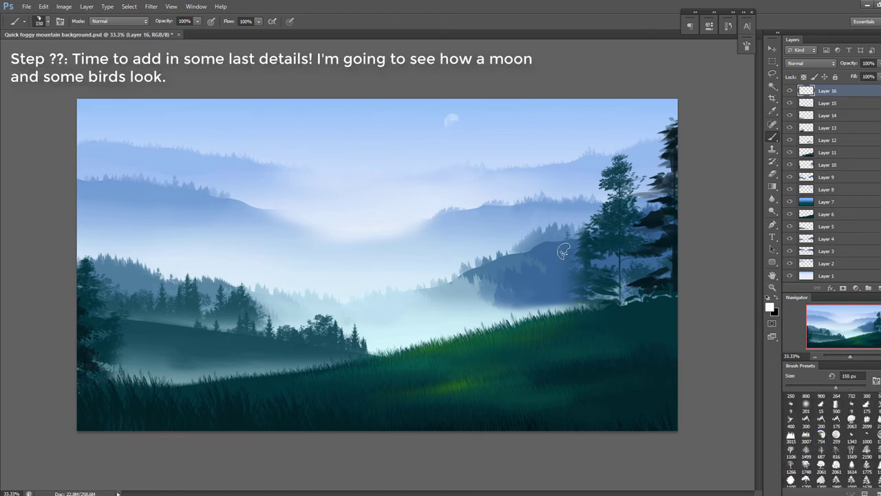
Add a new layer, choose a bird flock brush, toggle its Shape Dynamics option and test it in the sky.
left_click(878, 285)
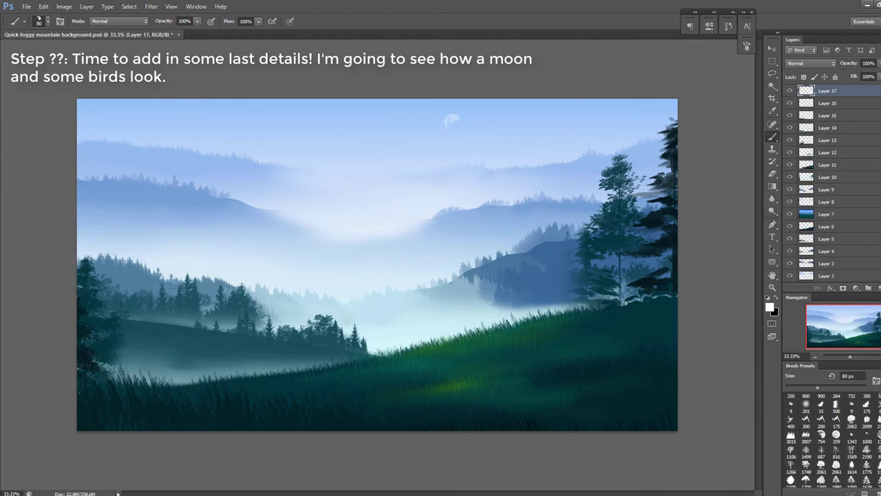
scroll(833, 437, "up", 1)
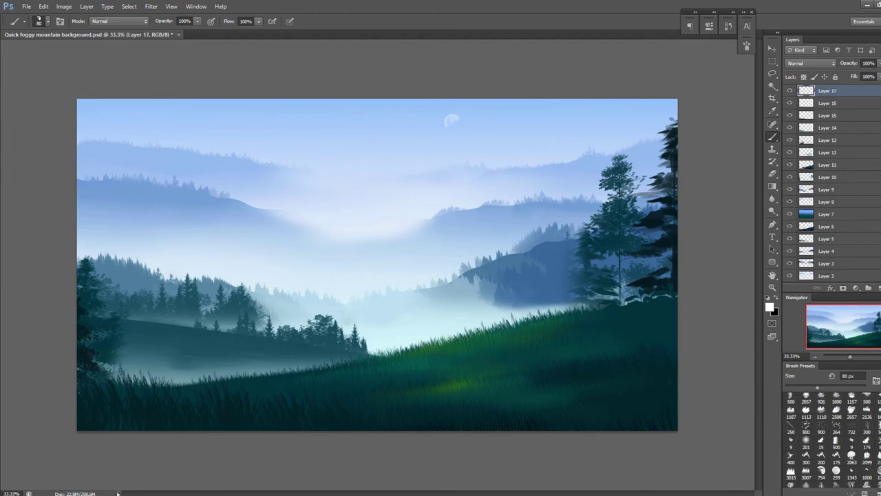
scroll(833, 441, "down", 3)
left_click(821, 425)
key("F5")
left_click(570, 75)
key("F5")
left_click(450, 195)
key("ctrl+z")
Toggle the bird brush's Transfer option, shrink the brush to 300 px and below, and try stamping the flock in the sky.
key("F5")
left_click(571, 121)
key("F5")
key("bracketleft")
key("bracketleft")
key("bracketleft")
key("bracketleft")
left_click(549, 151)
key("ctrl+z")
key("bracketleft")
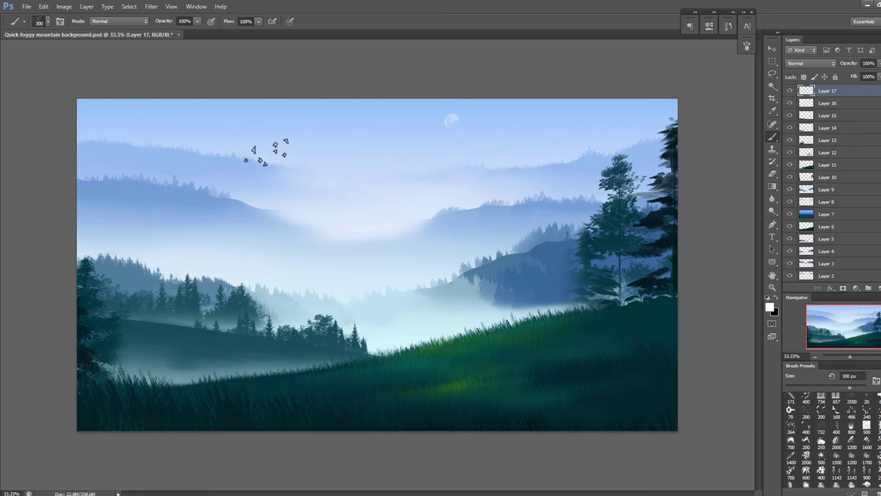
key("ctrl+z")
key("bracketleft")
key("bracketleft")
Switch to a different bird flock brush, enlarge it and test one stamp above the distant ridge.
left_click(852, 412)
double_click(868, 412)
left_click(673, 293)
key("bracketright")
key("bracketright")
key("bracketright")
left_click(532, 163)
key("ctrl+z")
Try several flock stamps above the far-right ridge while going through the brush's tip shape and Shape Dynamics settings.
key("F5")
left_click(593, 65)
key("F5")
left_click(516, 153)
key("ctrl+z")
left_click(512, 169)
key("ctrl+z")
key("bracketright")
left_click(503, 163)
key("F5")
left_click(612, 74)
key("F5")
key("ctrl+z")
Try the flock beneath the open sky, then stamp it in white at 500 px below the moon, near the distant right ridge.
left_click(317, 152)
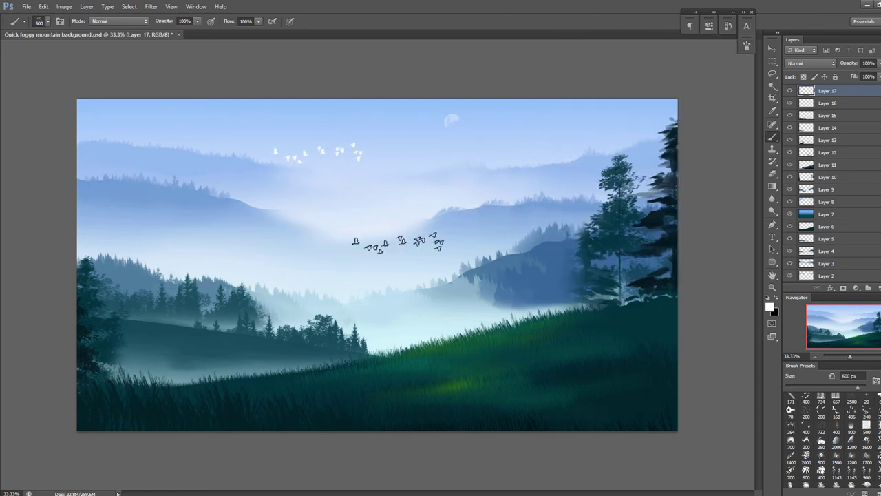
key("ctrl+z")
key("bracketleft")
left_click(321, 164)
key("ctrl+z")
left_click(468, 164)
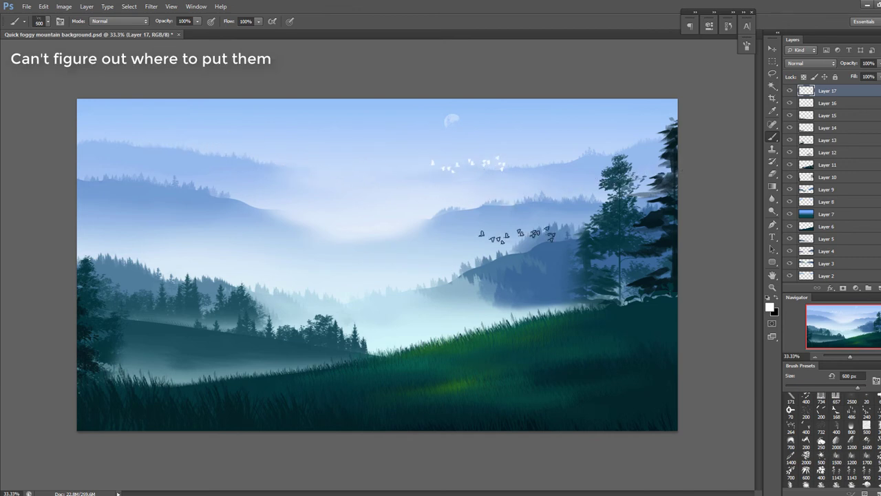
Move the moon to the left half of the sky and set its layer's blend mode to Linear Dodge (Add).
left_click(452, 121, "ctrl")
left_click_drag(456, 119, 304, 124)
left_click(826, 64)
left_click(804, 167)
left_click(773, 61)
left_click(789, 103)
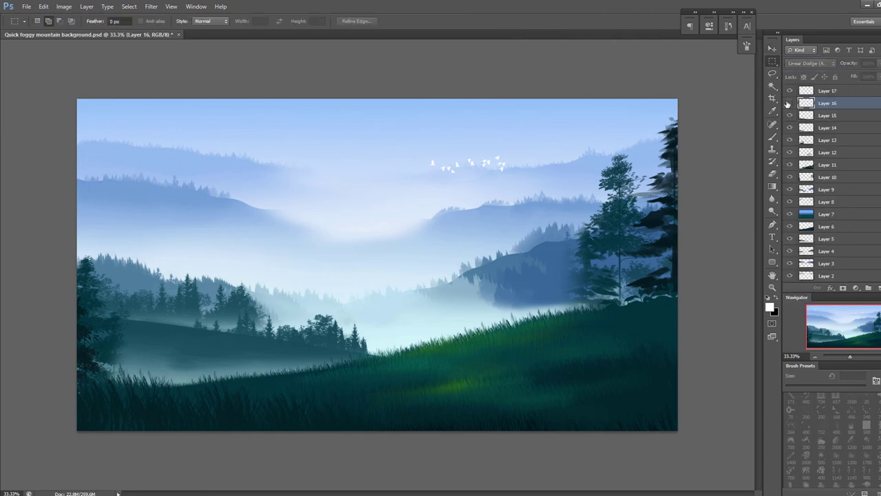
left_click(789, 103)
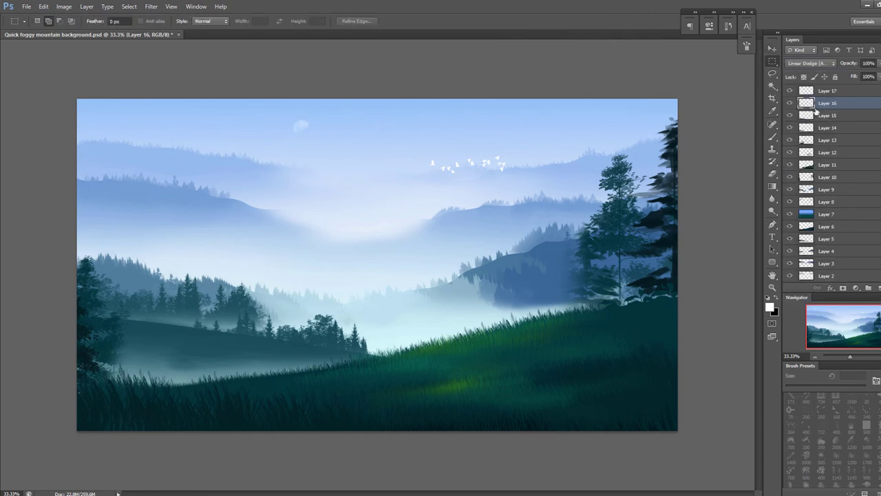
Select the bird layer and shift the flock slightly right and down above the distant right ridge.
left_click(806, 92)
left_click(772, 48)
left_click_drag(497, 161, 469, 168)
left_click(772, 62)
left_click(772, 49)
left_click_drag(469, 168, 505, 171)
left_click(773, 62)
left_click(772, 48)
left_click(772, 62)
Add a new layer, choose a puffy cloud brush, sample the sky blue and set the brush flow to 79%.
left_click(868, 286)
key("b")
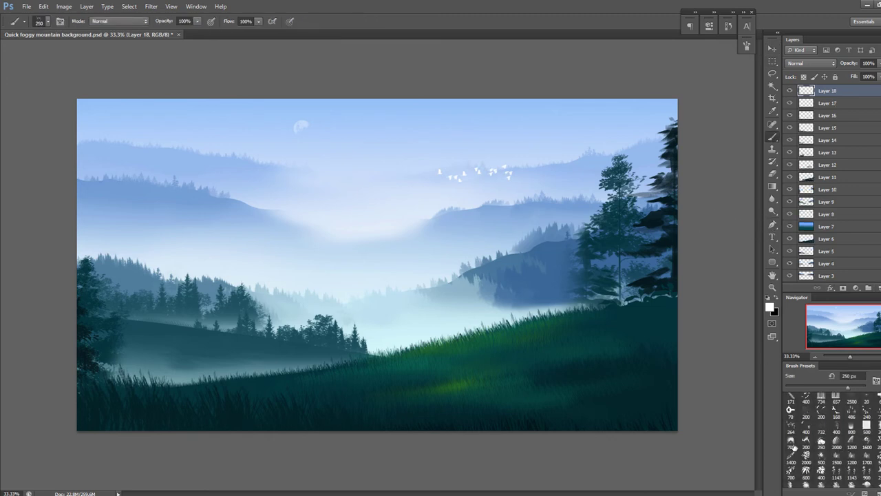
left_click(791, 441)
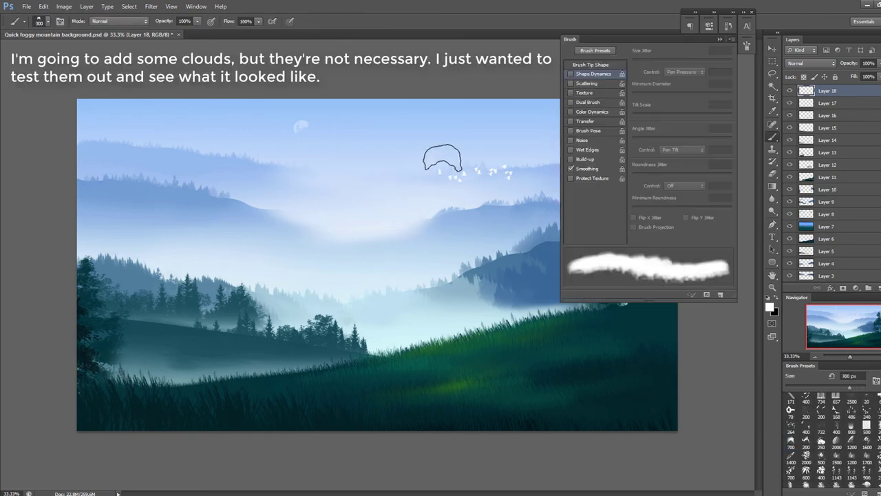
key("bracketright")
left_click(644, 152, "alt")
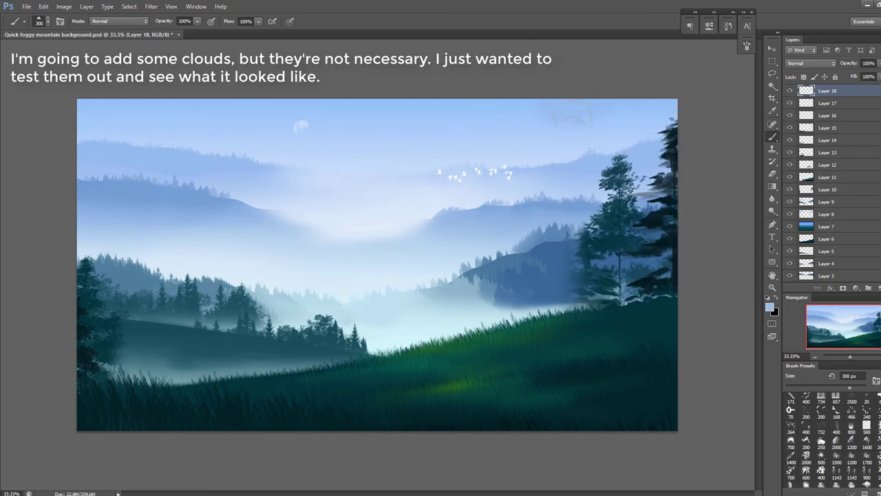
left_click(258, 22)
left_click(250, 33)
key("bracketleft")
key("bracketleft")
Choose a stronger blue and paint a base band of clouds along the upper sky with the 250 px cloud brush.
mouse_move(385, 106)
left_mouse_down()
mouse_move(468, 118)
mouse_move(423, 114)
left_mouse_up()
left_click(771, 308)
left_click(648, 262)
left_click(804, 240)
key("bracketright")
left_click_drag(502, 106, 529, 118)
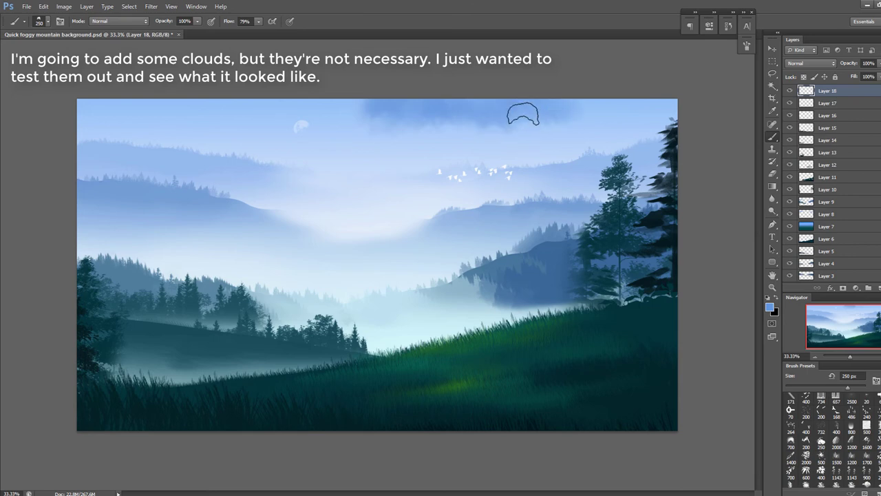
left_click_drag(442, 114, 348, 107)
left_click_drag(509, 109, 620, 109)
left_click_drag(416, 124, 344, 116)
mouse_move(293, 108)
left_mouse_down()
mouse_move(124, 97)
mouse_move(268, 107)
left_mouse_up()
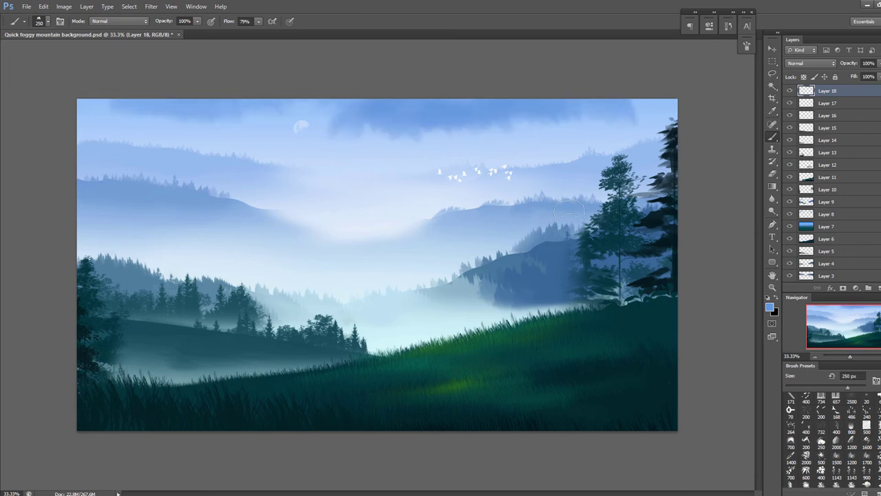
Lock the cloud layer's transparent pixels and paint pale highlights over the blue clouds on both sides of the moon.
key("bracketleft")
mouse_move(337, 121)
left_mouse_down()
mouse_move(399, 130)
mouse_move(471, 125)
left_mouse_up()
key("ctrl+z")
left_click(803, 77)
key("bracketright")
key("bracketright")
left_click_drag(367, 127, 473, 128)
key("bracketright")
left_click_drag(416, 109, 508, 116)
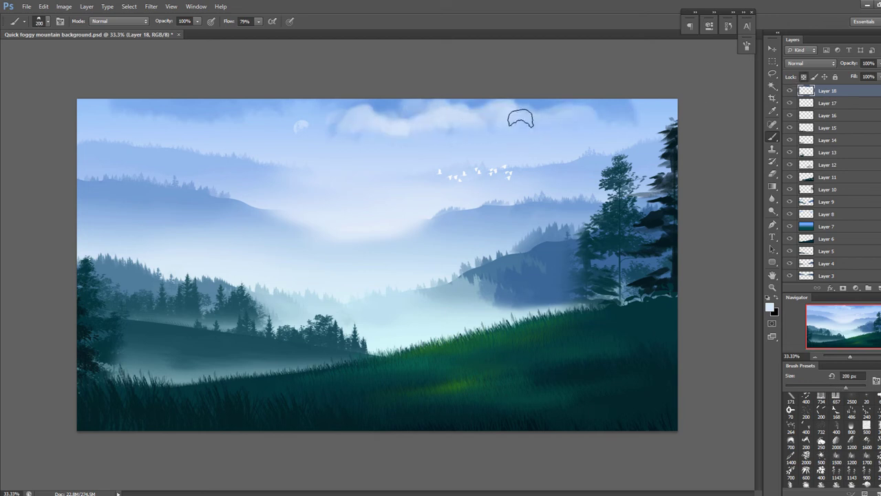
key("bracketright")
mouse_move(182, 115)
left_mouse_down()
mouse_move(122, 110)
mouse_move(177, 109)
left_mouse_up()
left_click_drag(388, 110, 404, 111)
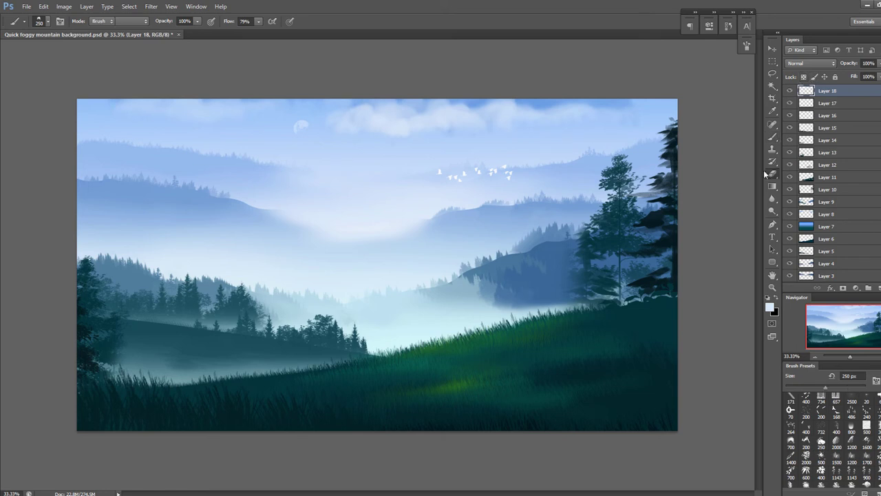
Try adding blue shading beneath the central cloud and softening it with the eraser, then undo those strokes.
key("bracketleft")
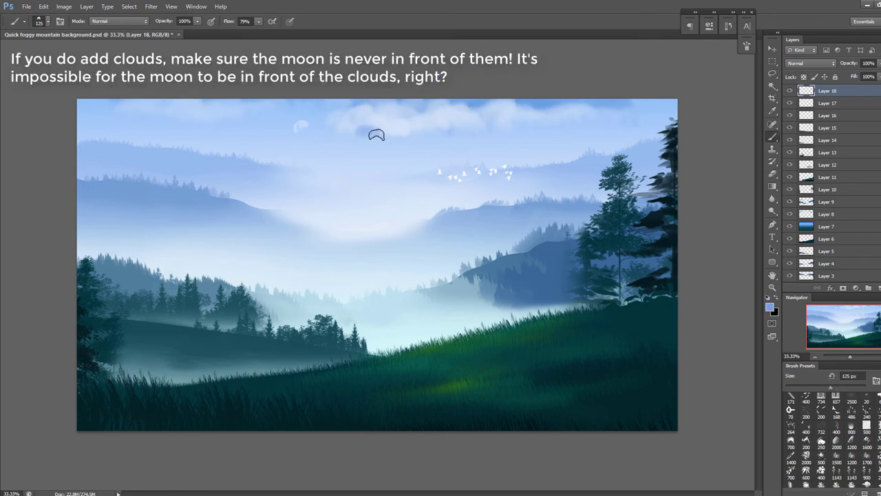
left_click(774, 174)
mouse_move(471, 147)
left_mouse_down()
mouse_move(391, 159)
mouse_move(425, 150)
left_mouse_up()
key("ctrl+alt+z")
key("ctrl+alt+z")
key("ctrl+alt+z")
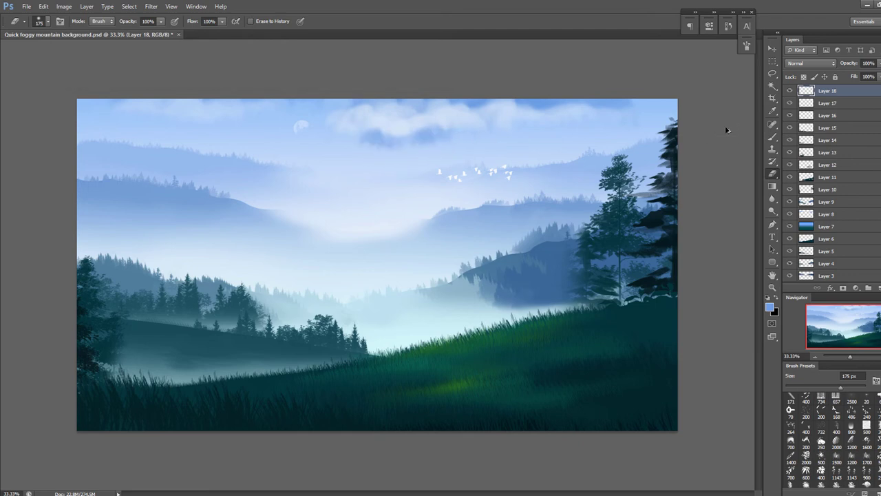
Return to the cloud brush and enable its Shape Dynamics, Scattering and Transfer options.
left_click(772, 136)
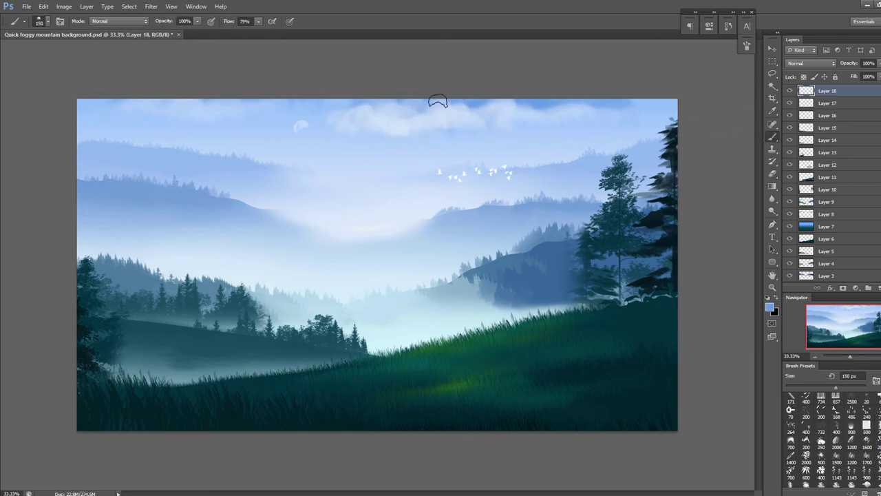
key("F5")
key("F5")
key("F5")
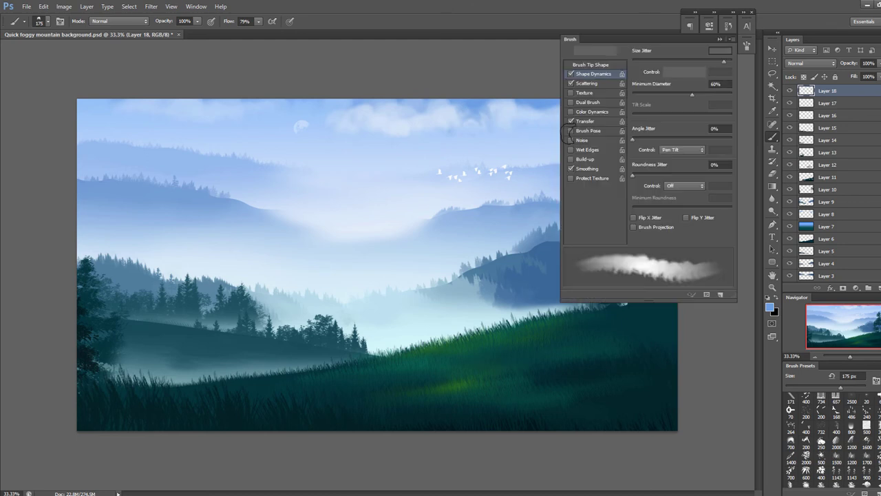
key("F5")
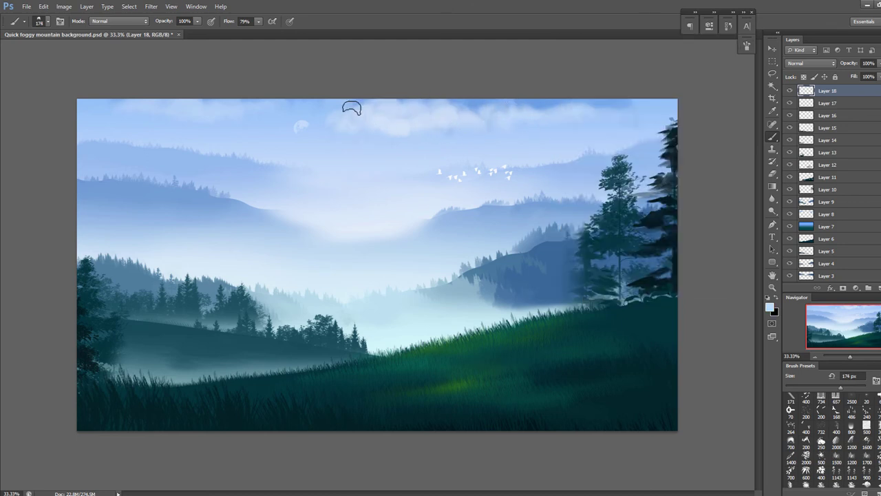
Sample a pale cloud tone and extend the clouds into the upper-right corner and below the central cloud at 250 px.
left_click(525, 117, "alt")
key("bracketright")
key("bracketright")
left_click_drag(658, 108, 613, 109)
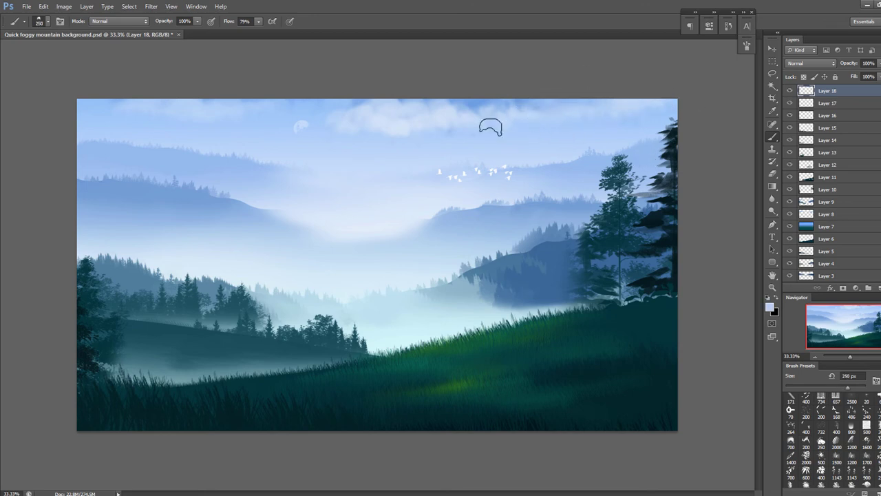
mouse_move(408, 134)
left_mouse_down()
mouse_move(377, 141)
mouse_move(389, 146)
left_mouse_up()
Reduce the cloud brush to 200 px, build up the left cloud with pale strokes and compare the layer hidden and shown.
key("bracketleft")
key("bracketleft")
left_click(405, 138, "alt")
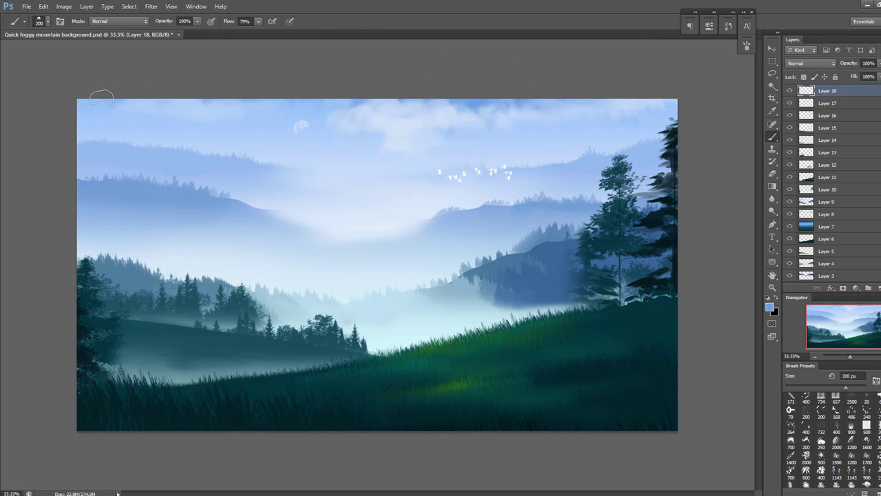
mouse_move(237, 105)
left_mouse_down()
mouse_move(213, 112)
mouse_move(236, 112)
mouse_move(201, 103)
left_mouse_up()
left_click_drag(267, 114, 200, 126)
left_click_drag(155, 108, 203, 118)
left_click_drag(128, 106, 157, 104)
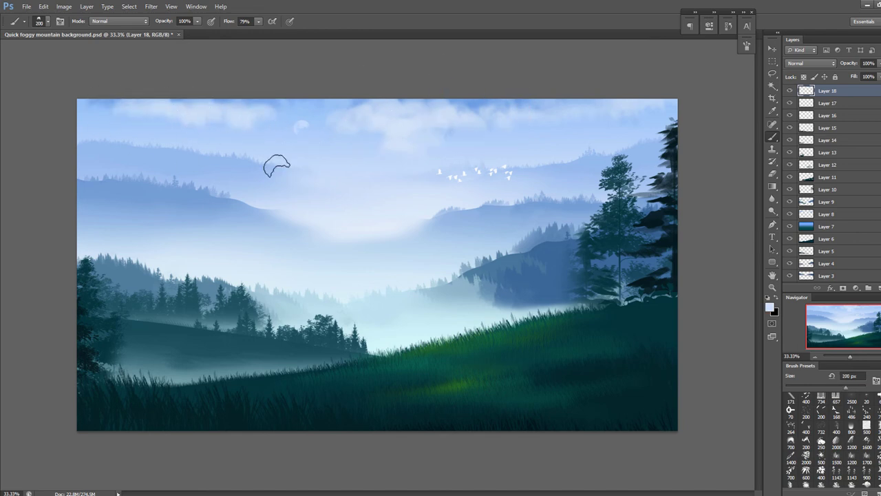
left_click(790, 91)
left_click(790, 91)
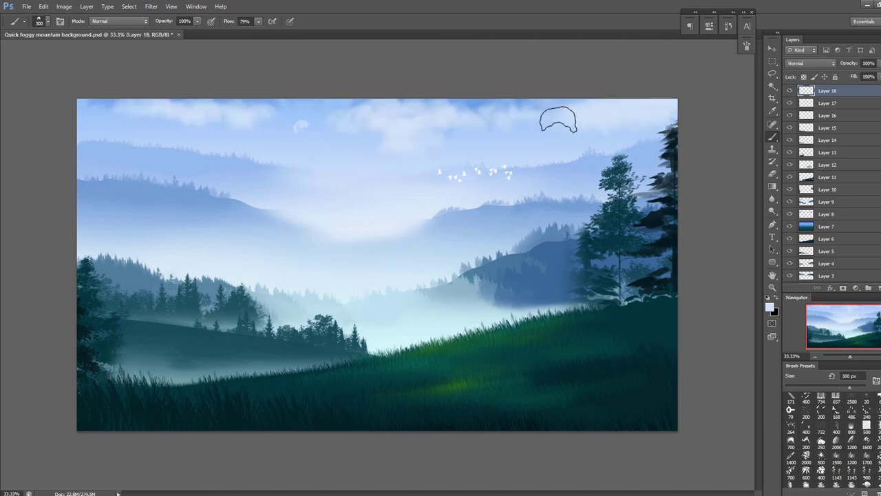
Erase the left part of the central cloud and thin the cloud left of the moon with a 400 px eraser.
key("e")
key("b")
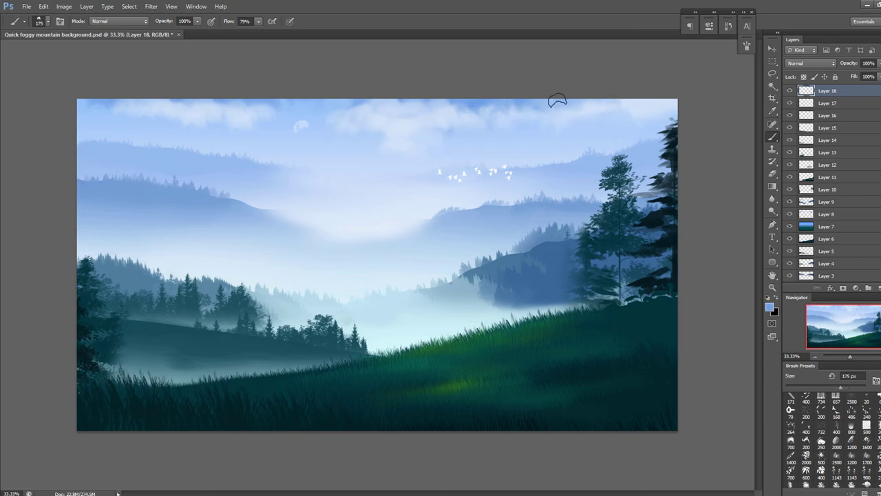
key("bracketright")
left_click(772, 174)
left_click_drag(382, 123, 393, 143)
left_click_drag(254, 116, 242, 125)
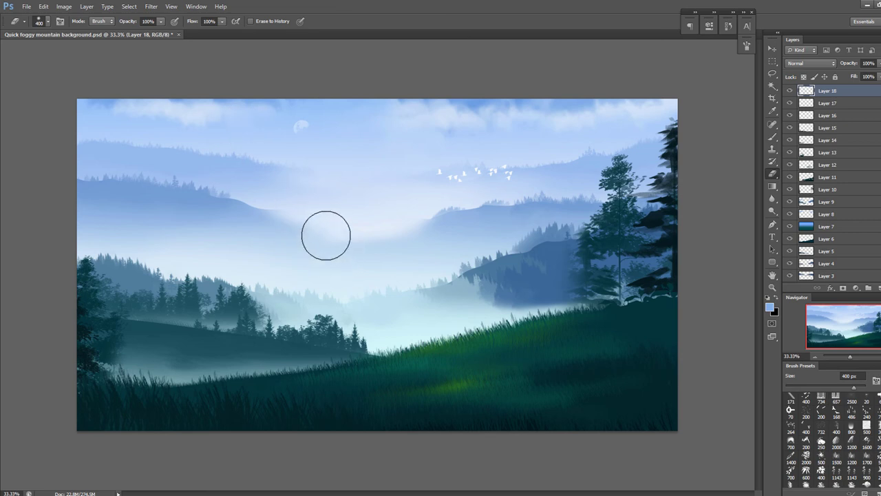
Paint blue shading and a faint pale cloud in the gap right of the moon, using cloud brush sizes of 175 to 250 px.
left_click(772, 137)
key("bracketleft")
key("bracketleft")
key("bracketleft")
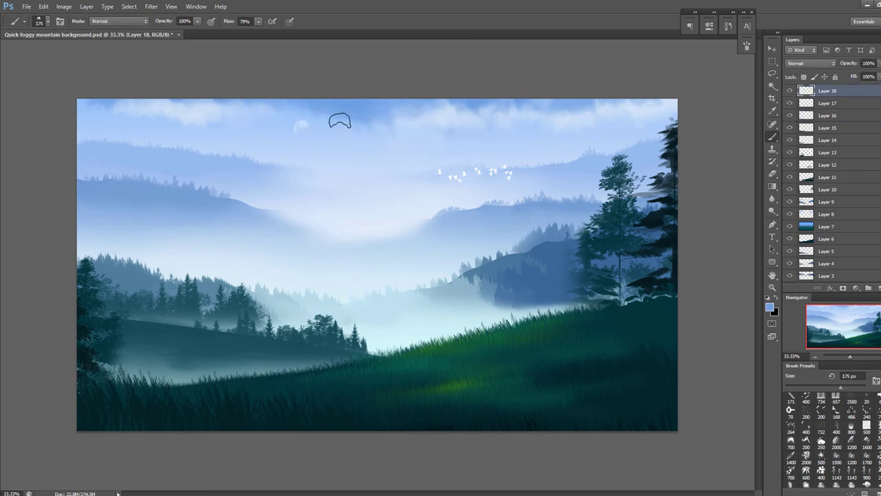
key("bracketright")
key("bracketright")
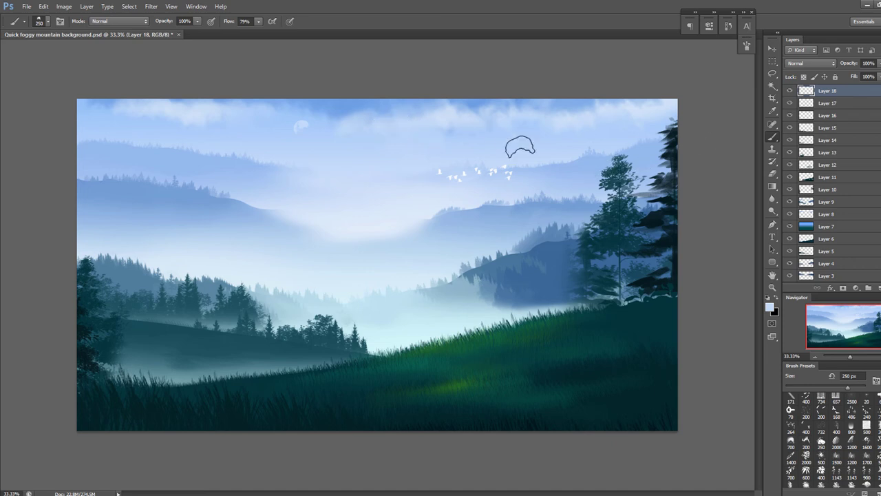
Sample the sky tone and erase the faint cloud right of the moon with a soft eraser enlarged to 300 px.
left_click(354, 135, "alt")
key("e")
key("bracketleft")
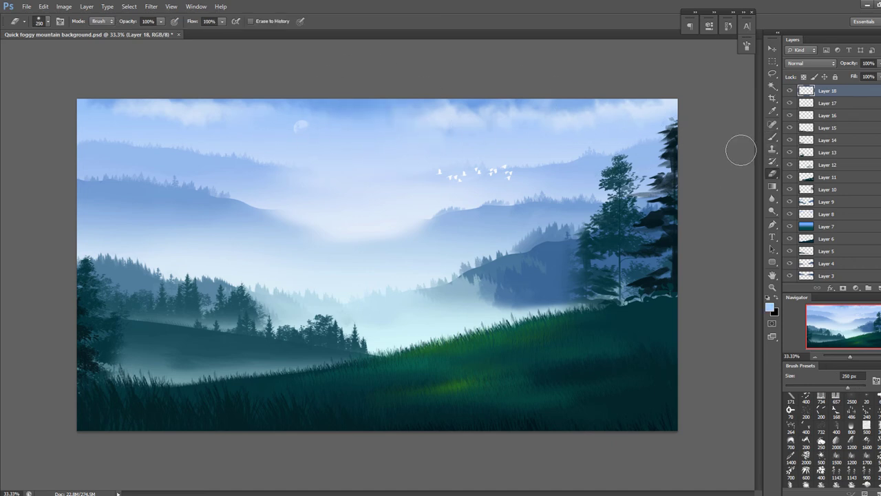
key("bracketright")
key("bracketright")
key("bracketright")
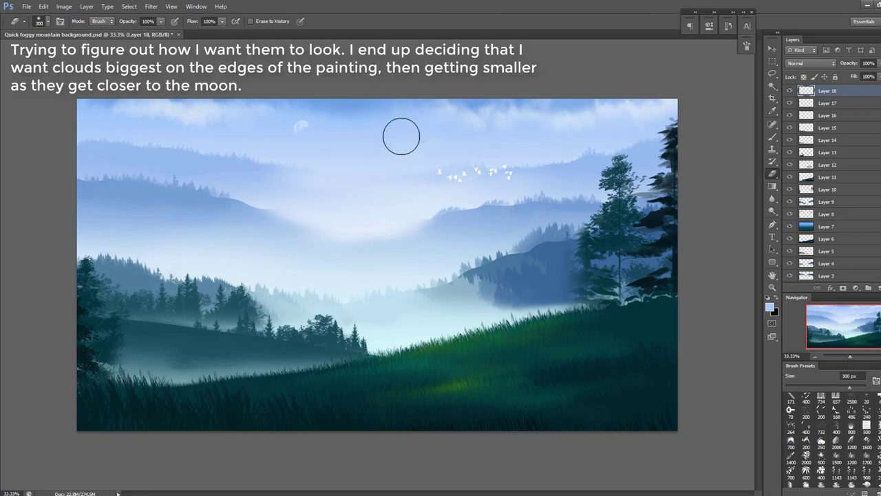
Paint bright white clouds over the upper-right and upper-left cloud banks with the cloud brush.
key("b")
key("bracketleft")
mouse_move(539, 114)
left_mouse_down()
mouse_move(571, 118)
mouse_move(497, 131)
left_mouse_up()
mouse_move(585, 121)
left_mouse_down()
mouse_move(535, 133)
mouse_move(578, 118)
left_mouse_up()
key("bracketright")
mouse_move(163, 123)
left_mouse_down()
mouse_move(224, 111)
mouse_move(225, 124)
mouse_move(287, 158)
mouse_move(234, 119)
left_mouse_up()
Reduce the cloud brush to 200 px and extend both white clouds with smaller puffs tapering toward the moon.
key("bracketleft")
key("bracketleft")
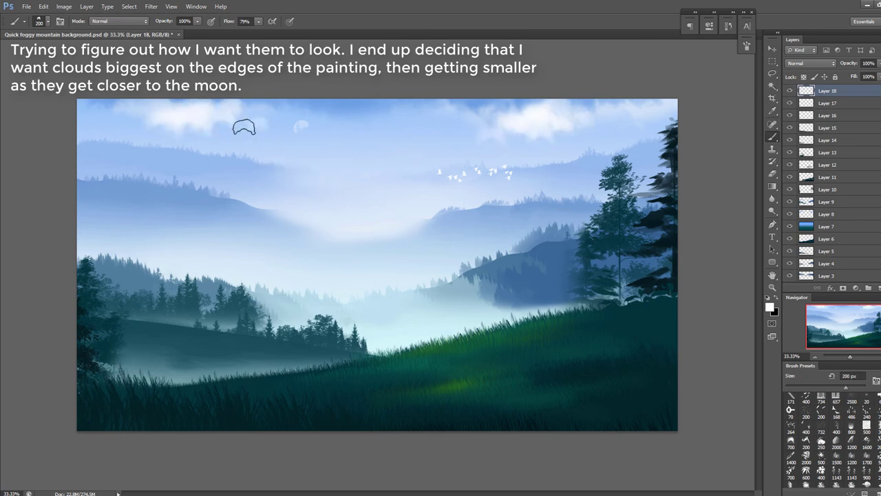
left_click_drag(123, 122, 251, 135)
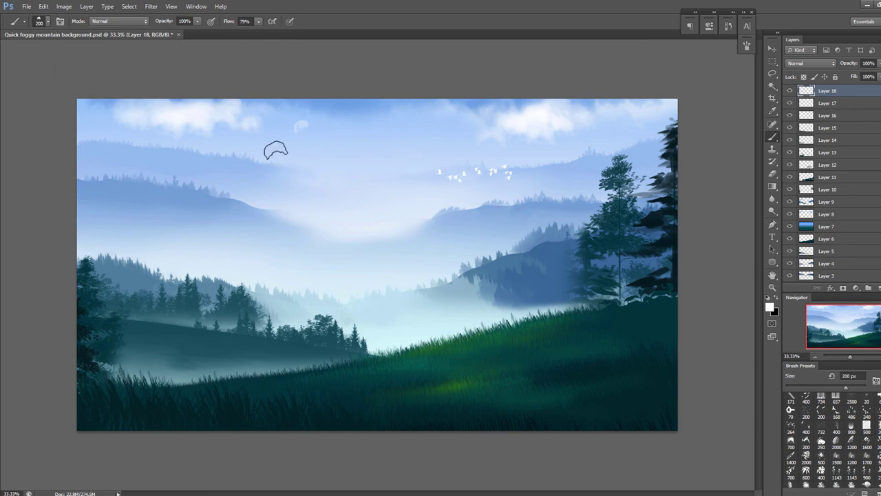
left_click_drag(484, 126, 456, 140)
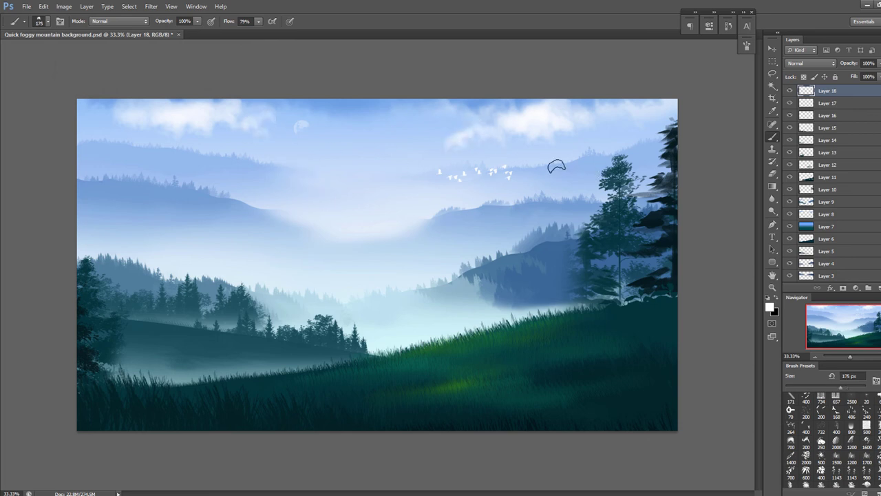
Add a new layer and try painting fog clouds beside the tall right-hand trees, erasing them with a 400 px eraser.
left_click(877, 288)
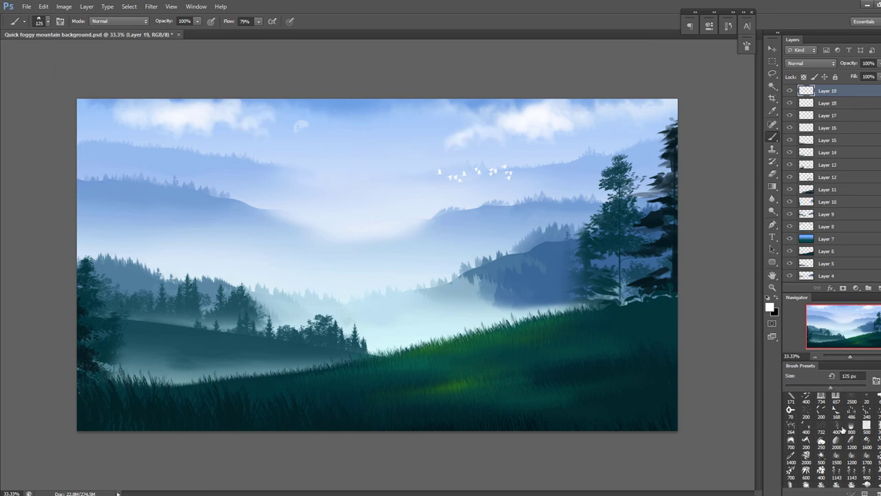
key("bracketleft")
mouse_move(657, 186)
left_mouse_down()
mouse_move(571, 181)
mouse_move(527, 191)
mouse_move(580, 173)
mouse_move(542, 185)
left_mouse_up()
key("e")
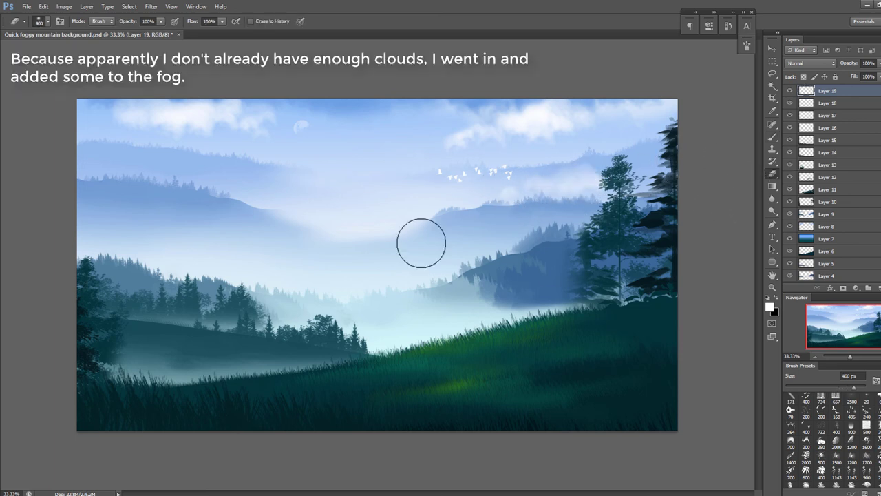
Sample the pale misty blue and paint soft clouds in the fog above the right-hand ridge at 150 px.
left_click(773, 136)
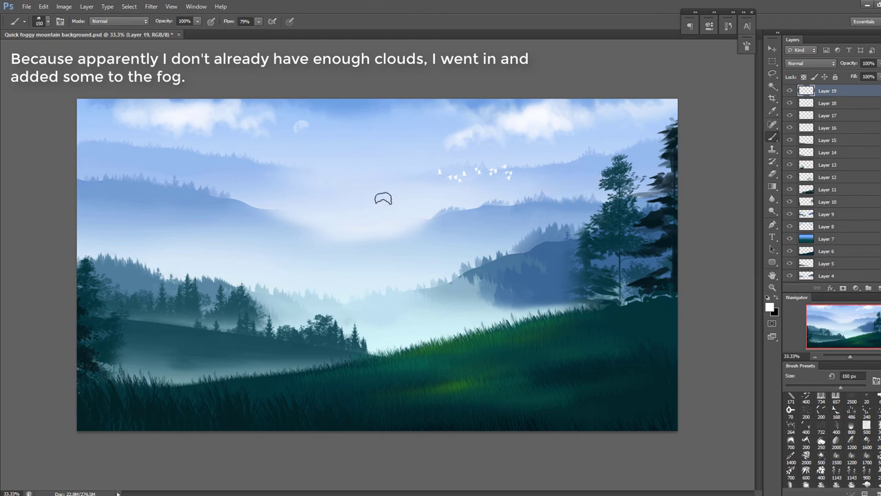
left_click(568, 192, "alt")
left_click(558, 198, "alt")
key("[")
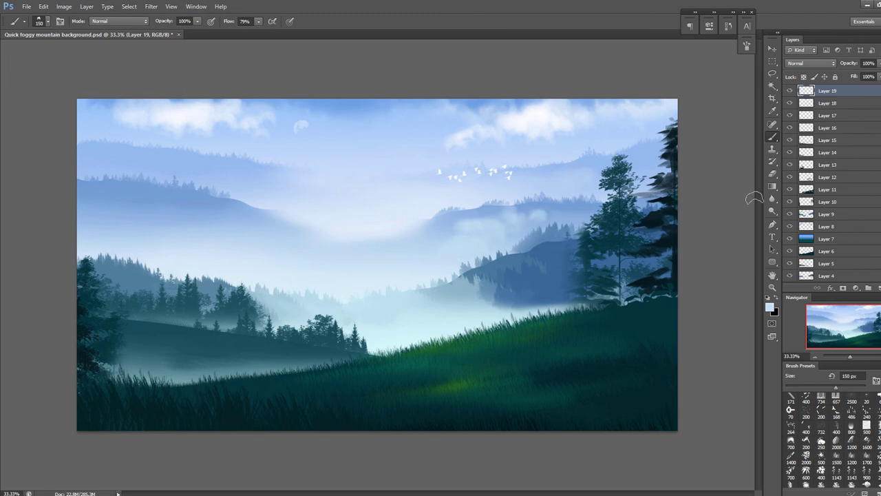
Paint white fluffy clouds in the fog beside the right-hand ridge, extending them across the middle of the valley.
key("e")
left_click(772, 137)
mouse_move(473, 232)
left_mouse_down()
mouse_move(415, 255)
mouse_move(437, 238)
mouse_move(502, 248)
left_mouse_up()
mouse_move(392, 245)
left_mouse_down()
mouse_move(358, 257)
mouse_move(419, 260)
mouse_move(310, 245)
left_mouse_up()
left_click(772, 174)
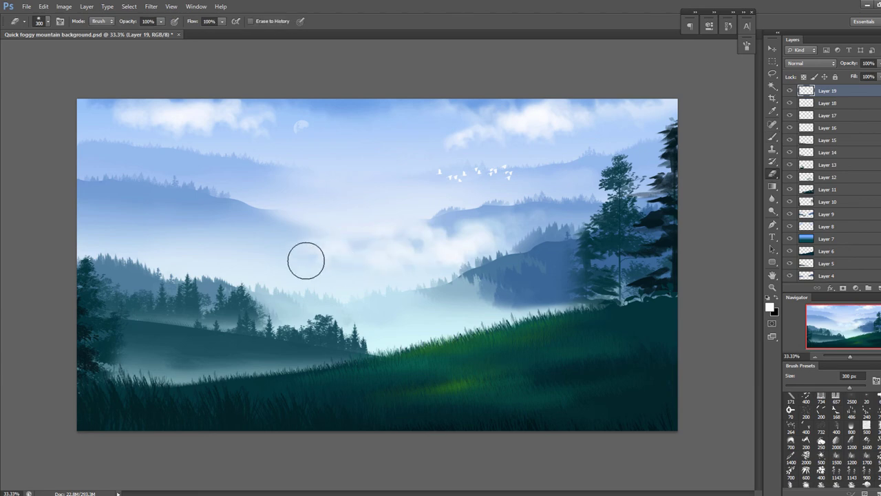
Paint more white clouds at 200 px low in the fog above the slope and along the cloud bank's left end.
left_click(772, 138)
mouse_move(385, 295)
left_mouse_down()
mouse_move(366, 318)
mouse_move(404, 325)
mouse_move(430, 319)
left_mouse_up()
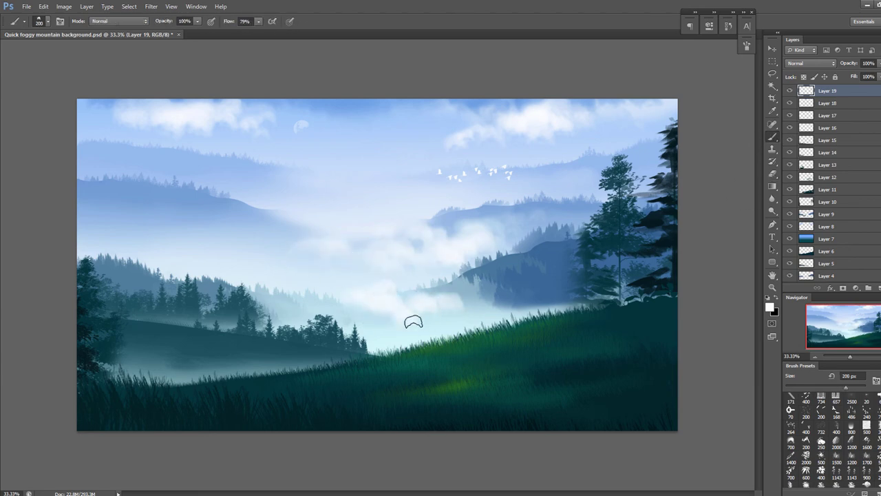
mouse_move(284, 252)
left_mouse_down()
mouse_move(348, 254)
mouse_move(172, 251)
mouse_move(299, 260)
left_mouse_up()
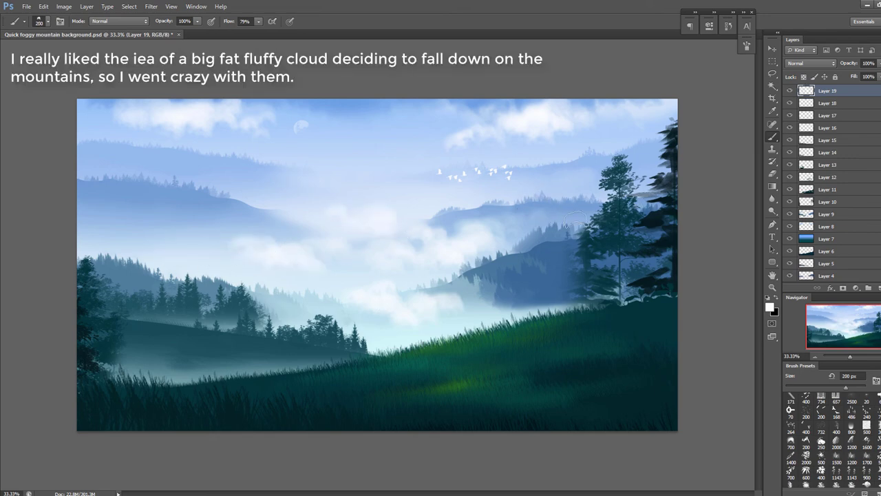
Add a new layer on top, pick a saturated blue and set the layer's blend mode to Soft Light.
left_click(868, 288)
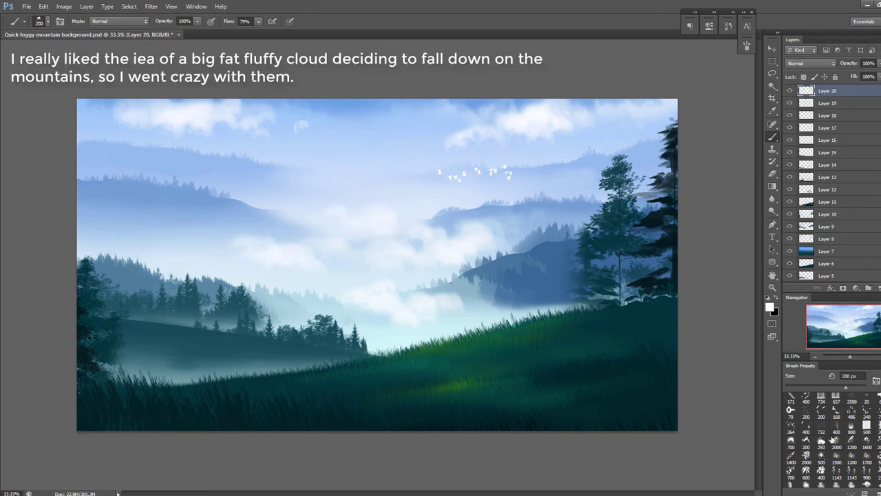
left_click(769, 307)
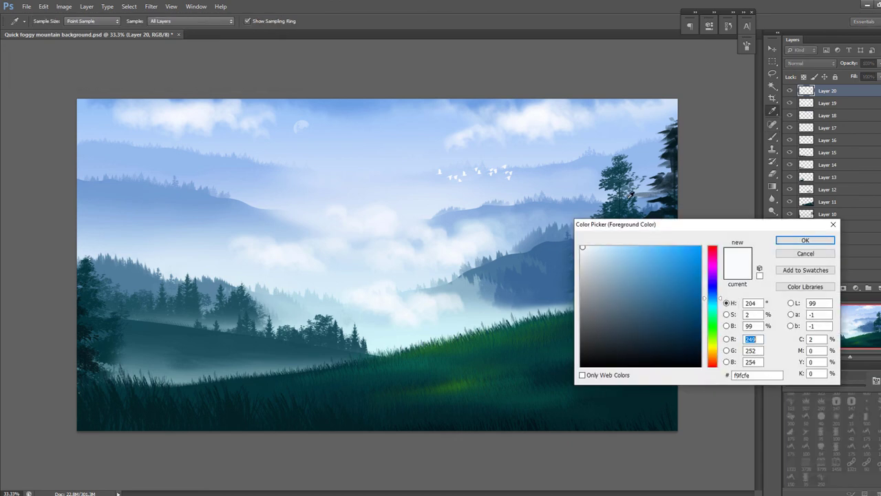
left_click(712, 294)
left_click(633, 255)
left_click(680, 264)
left_click(806, 240)
left_click(810, 63)
left_click(801, 193)
Paint the saturated blue over the sky and distant mountains with a soft round brush at 500 to 600 px, comparing the layer on and off.
key("bracketright")
key("bracketright")
key("bracketright")
mouse_move(654, 107)
left_mouse_down()
mouse_move(223, 88)
mouse_move(374, 136)
mouse_move(310, 144)
left_mouse_up()
key("bracketleft")
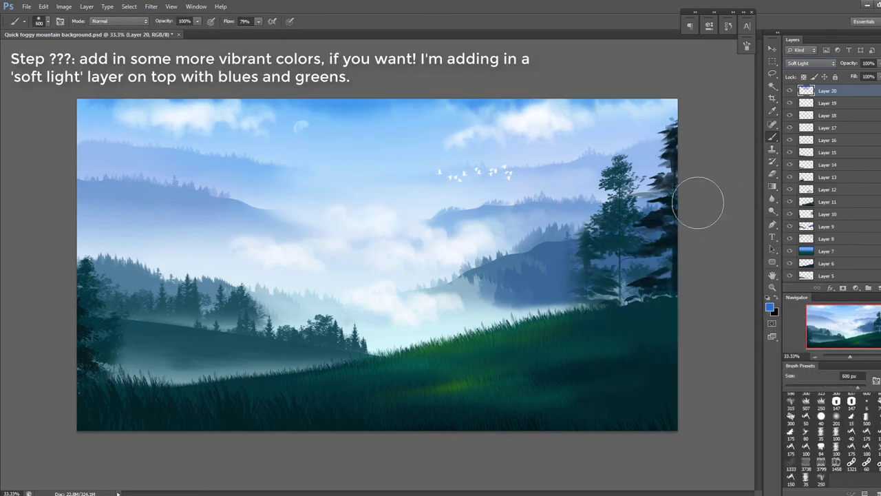
left_click(790, 91)
left_click(790, 91)
key("bracketright")
key("bracketright")
key("bracketright")
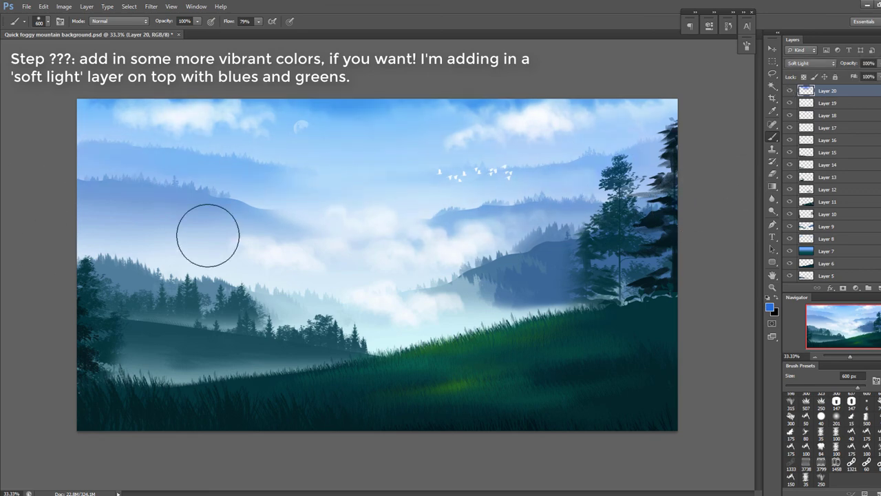
Pick a very dark green and shade the foreground grassy slope with broad strokes.
left_click(770, 307)
left_click(712, 312)
left_click(689, 342)
left_click(804, 240)
mouse_move(183, 413)
left_mouse_down()
mouse_move(629, 326)
mouse_move(585, 330)
mouse_move(684, 353)
left_mouse_up()
key("ctrl+z")
Try darkening the low misty hill beside the left-hand trees with smaller dark green strokes, undoing them.
key("bracketleft")
key("bracketleft")
key("bracketleft")
left_click_drag(127, 349, 271, 347)
key("ctrl+z")
key("bracketleft")
left_click_drag(144, 354, 186, 356)
key("ctrl+z")
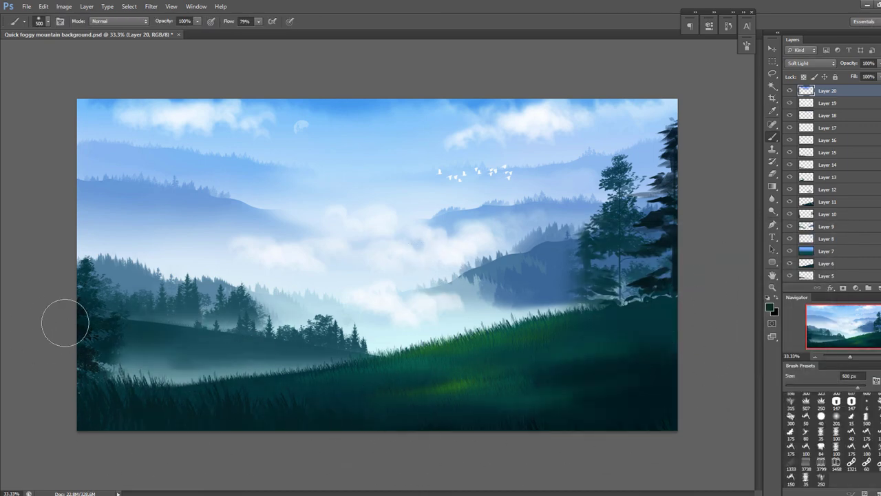
Sample the blue of the left mountain range and tint the misty mountains and right-hand ridge with a 400 px brush.
key("x")
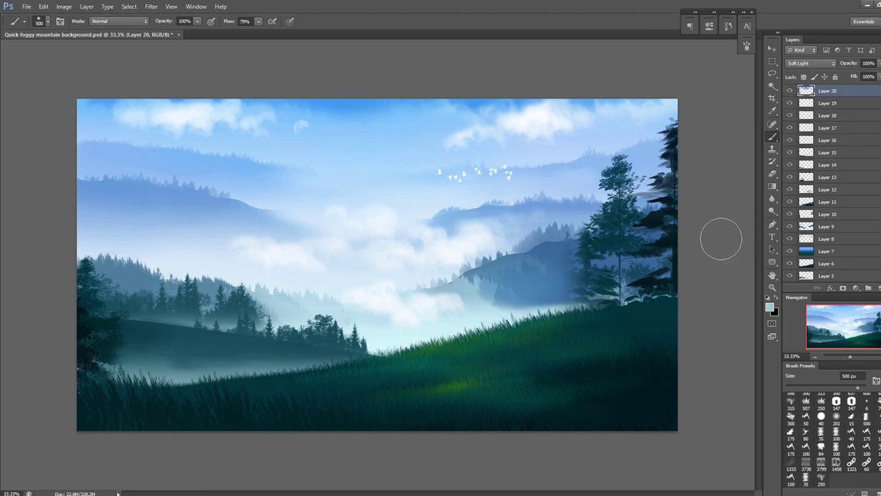
key("bracketleft")
left_click(164, 193, "alt")
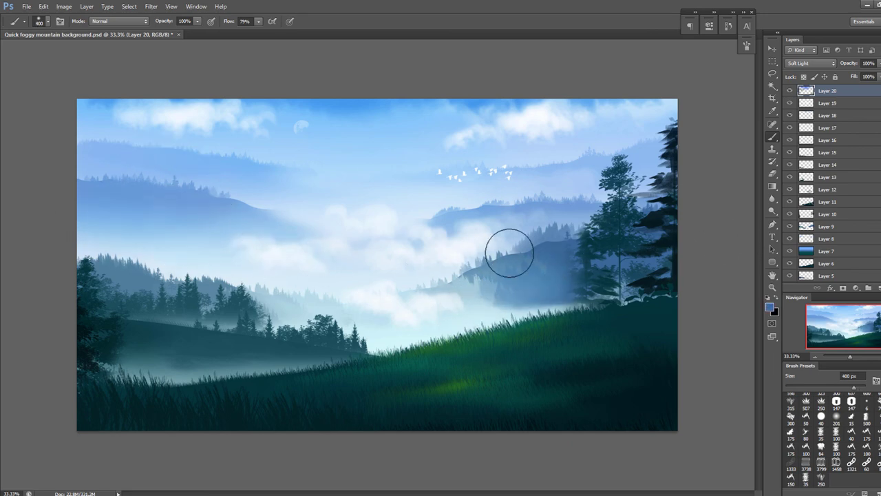
key("bracketright")
Sample the pale fog color and try soft strokes around the right-hand trees at reduced brush sizes, undoing them.
left_click(496, 295, "alt")
key("bracketright")
key("bracketleft")
key("bracketleft")
key("bracketleft")
mouse_move(671, 285)
left_mouse_down()
mouse_move(702, 283)
mouse_move(497, 309)
mouse_move(664, 267)
mouse_move(726, 279)
left_mouse_up()
key("ctrl+z")
key("bracketleft")
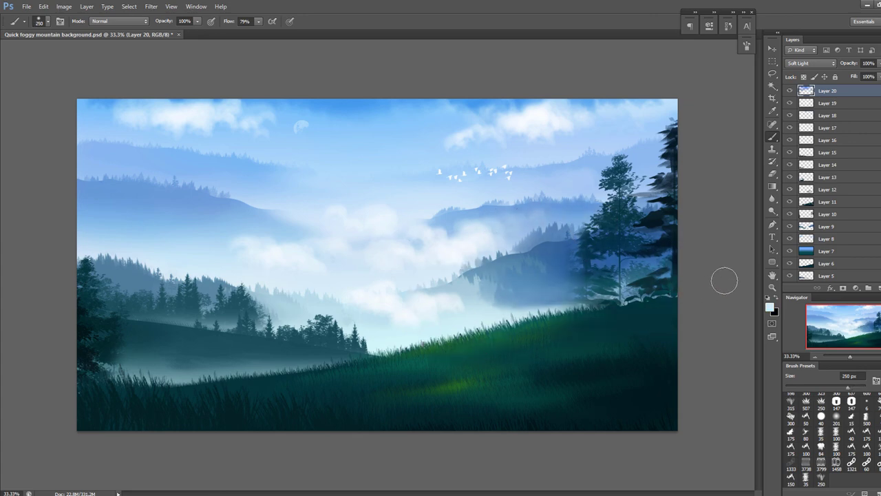
key("ctrl+z")
key("bracketleft")
key("bracketleft")
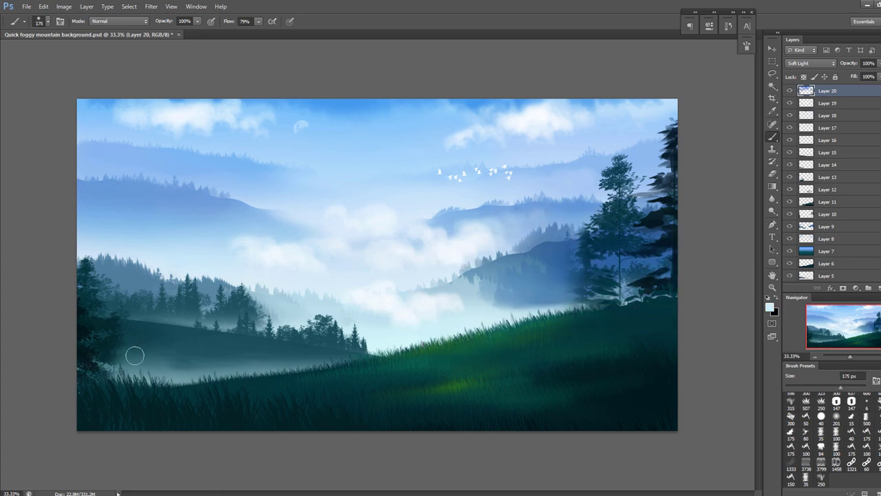
Try lightening the tree line at the end of the left-hand hill with pale mist, erasing it with a 300 px eraser.
mouse_move(380, 349)
left_mouse_down()
mouse_move(364, 354)
mouse_move(317, 337)
left_mouse_up()
key("ctrl+z")
key("bracketright")
key("bracketright")
key("bracketright")
key("ctrl+z")
key("bracketleft")
key("bracketleft")
left_click_drag(378, 332, 342, 334)
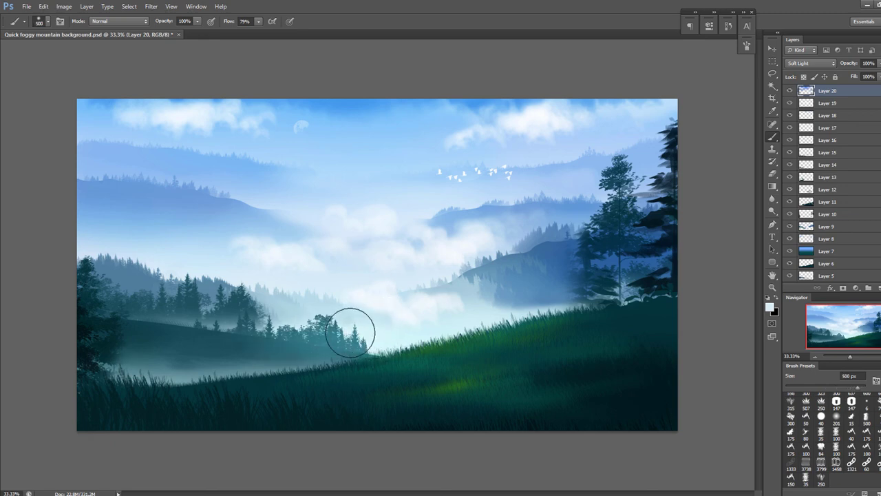
left_click(772, 174)
left_click_drag(240, 321, 330, 351)
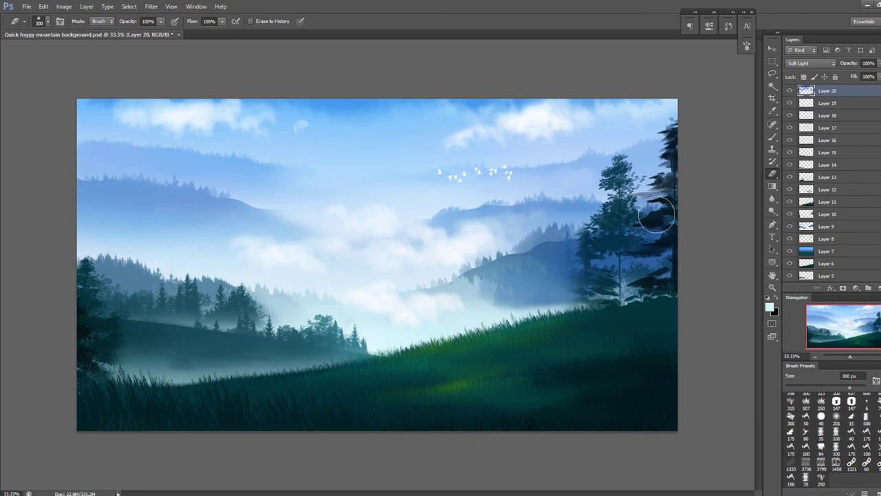
Pick a brighter saturated blue and brush it across the top of the sky at 700 px.
scroll(653, 222, "down", 1)
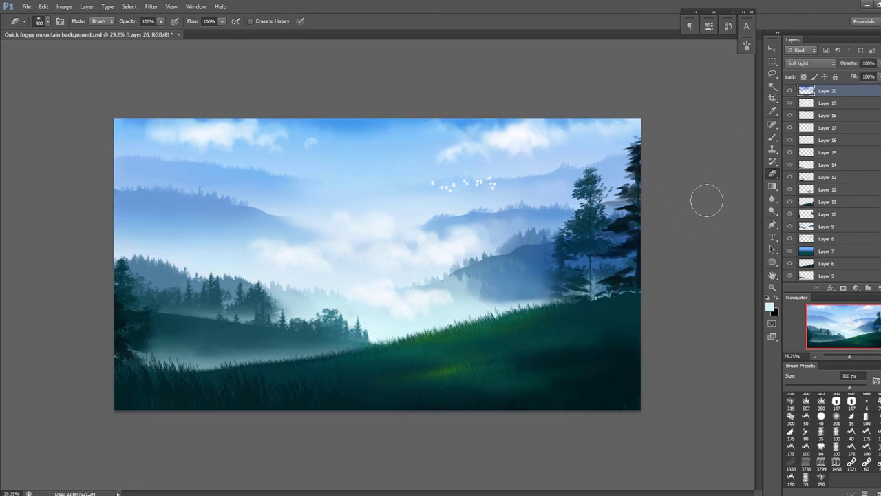
left_click(770, 307)
left_click(691, 313)
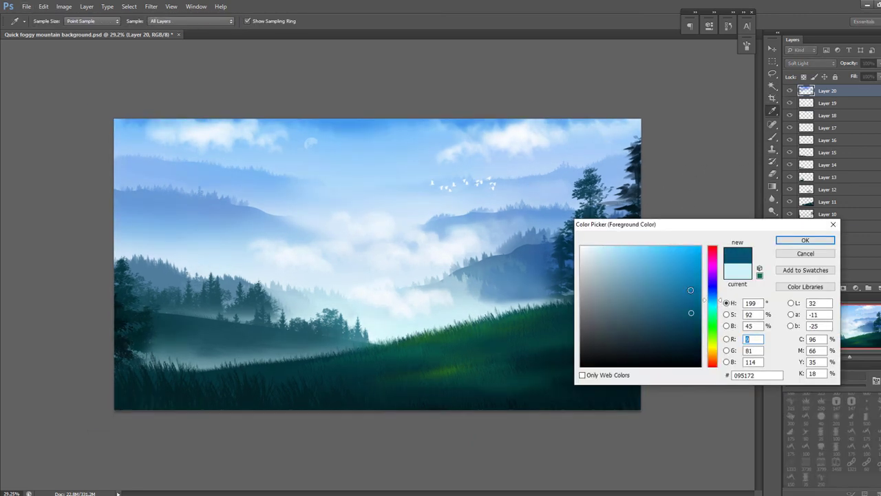
left_click(699, 281)
left_click(805, 240)
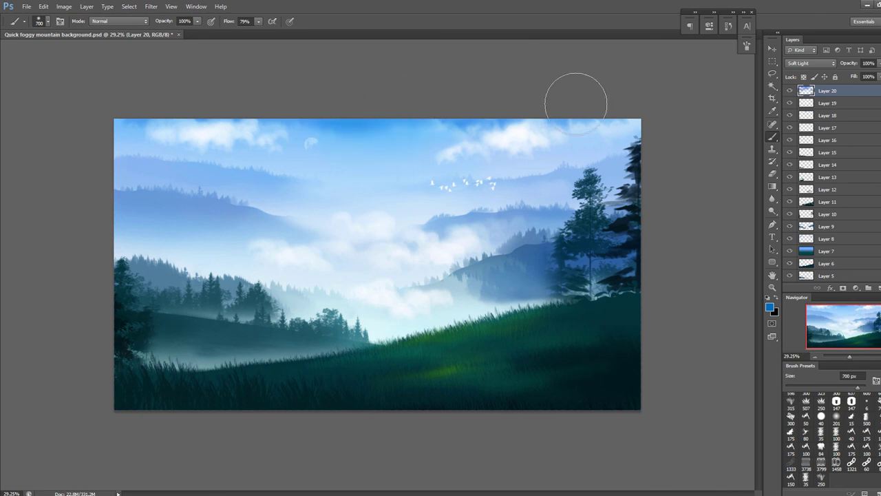
Pick a deeper royal blue and paint it along the upper edge of the sky between the clouds.
left_click(769, 307)
left_click(692, 253)
left_click(799, 237)
left_click_drag(358, 124, 284, 123)
left_click(772, 174)
Compare the Soft Light layer on and off, lower its opacity to 86% and save the document.
left_click(790, 91)
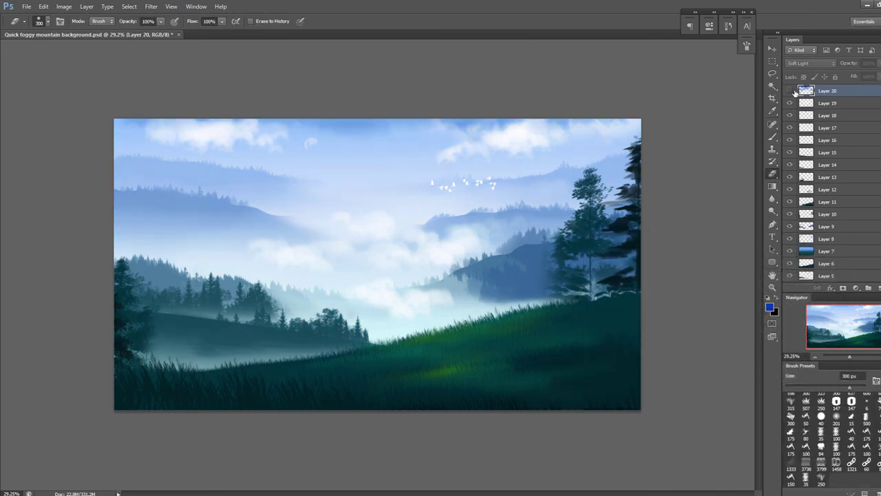
left_click(790, 91)
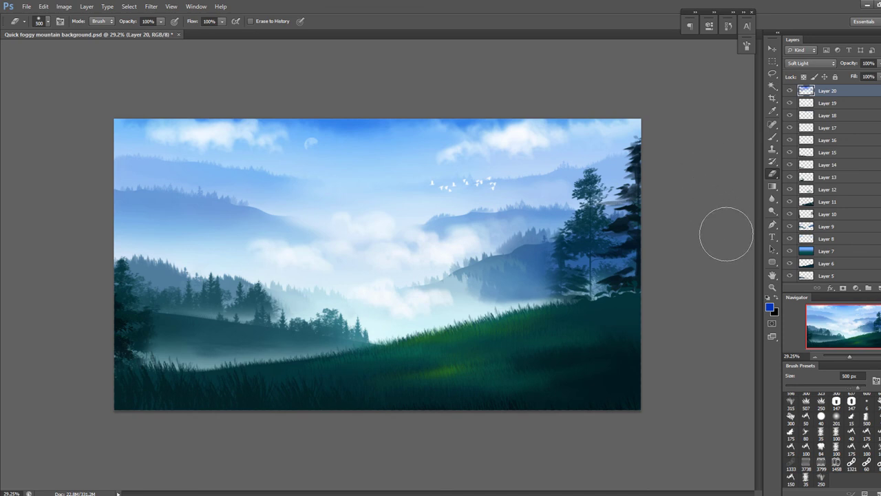
left_click(790, 91)
left_click(790, 91)
left_click_drag(879, 63, 871, 76)
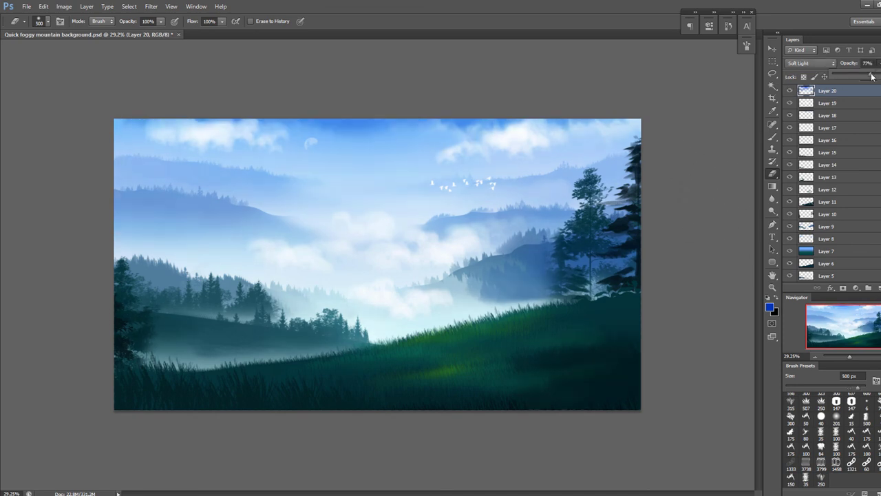
key("bracketleft")
key("bracketleft")
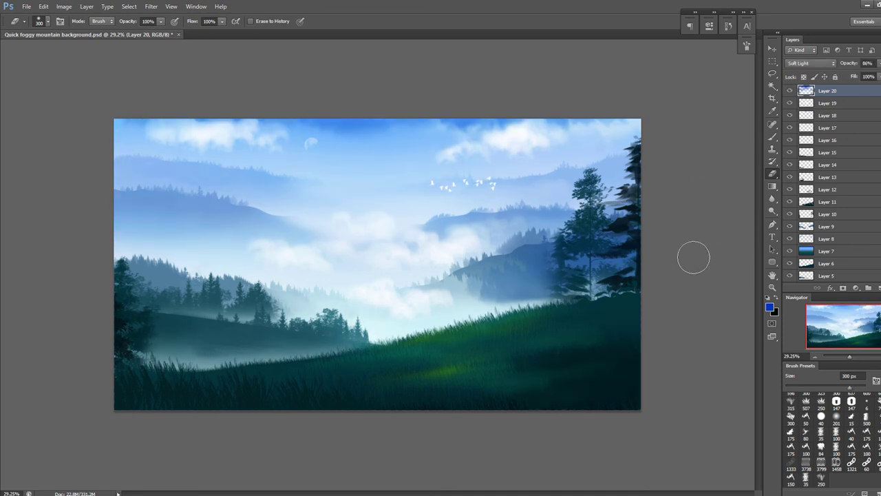
key("ctrl+s")
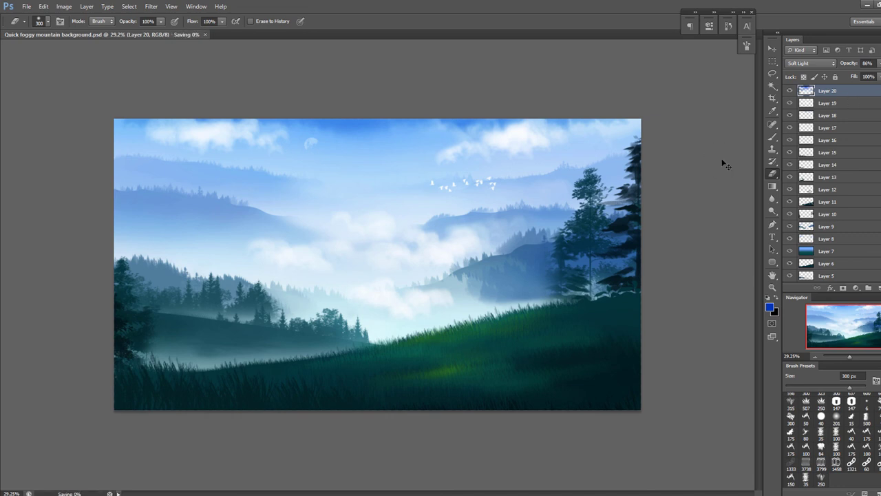
Flatten the image to copy the whole painting, restore the layers and paste the merged copy as a new top layer.
right_click(839, 86)
left_click(798, 311)
key("m")
key("ctrl+a")
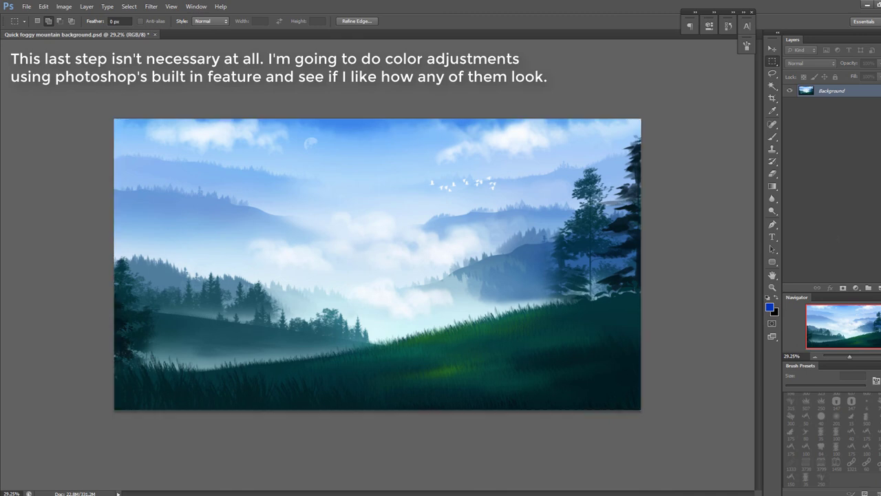
key("ctrl+c")
key("ctrl+alt+z")
key("ctrl+alt+z")
key("ctrl+v")
left_click(773, 136)
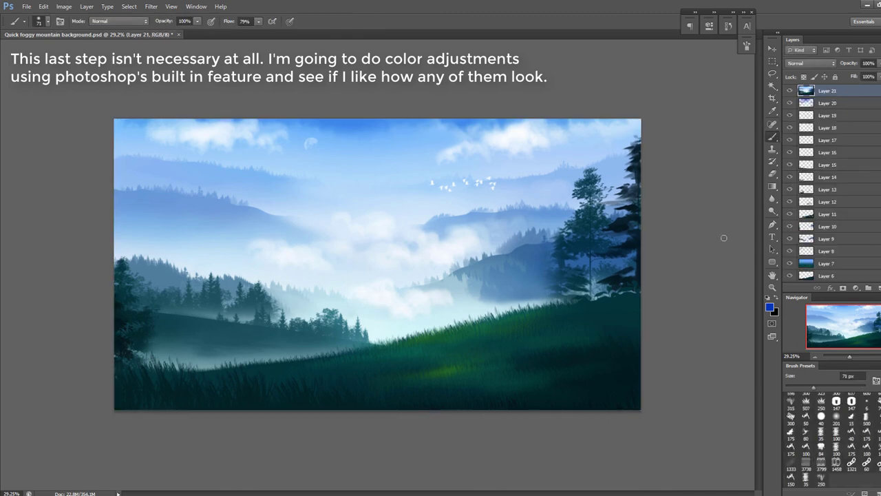
Try Auto Color on the merged copy and undo it.
left_click(64, 7)
left_click(76, 63)
key("ctrl+z")
Apply Auto Tone, Auto Contrast and Auto Color to the merged copy.
left_click(65, 7)
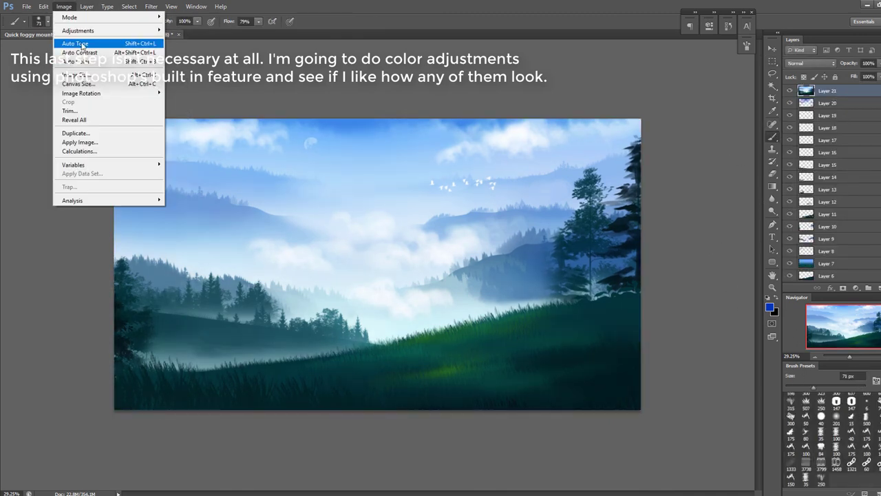
left_click(82, 44)
left_click(63, 6)
left_click(82, 52)
left_click(67, 7)
left_click(79, 62)
Compare the auto-adjusted copy with the painting beneath it and reduce its opacity to 15%.
left_click(790, 92)
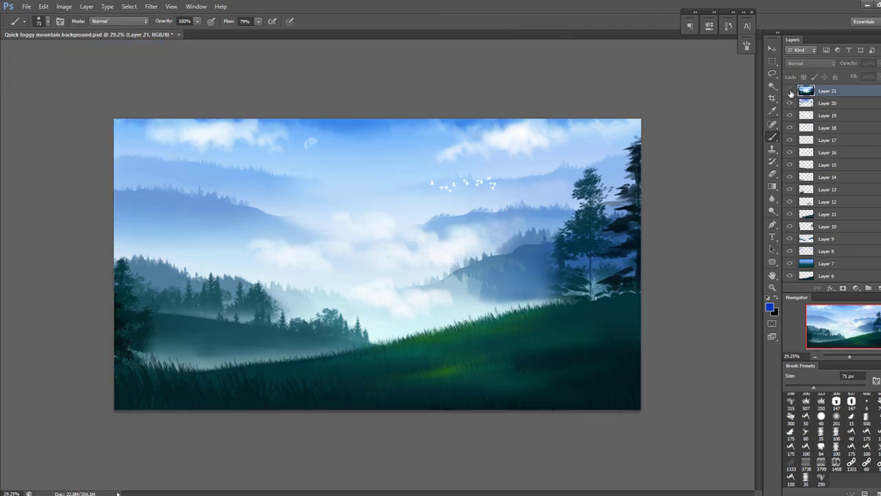
left_click(790, 90)
left_click_drag(845, 77, 845, 77)
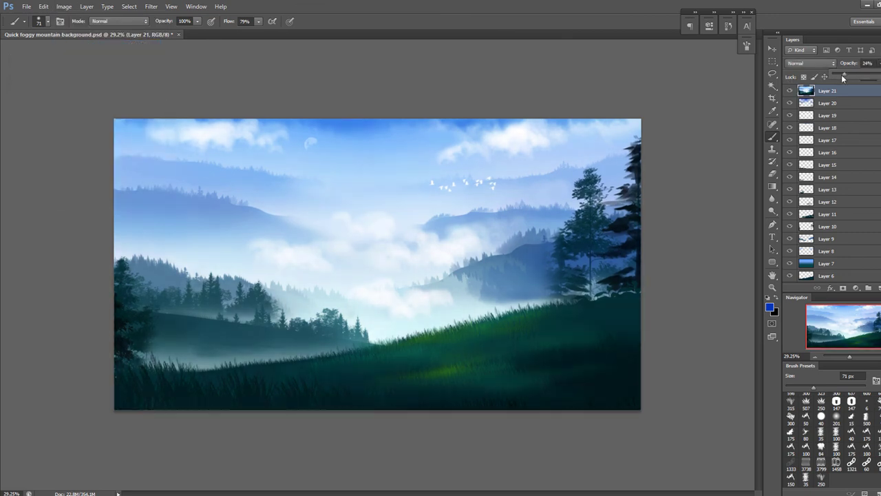
left_click(791, 92)
left_click(791, 93)
left_click(790, 92)
left_click(790, 92)
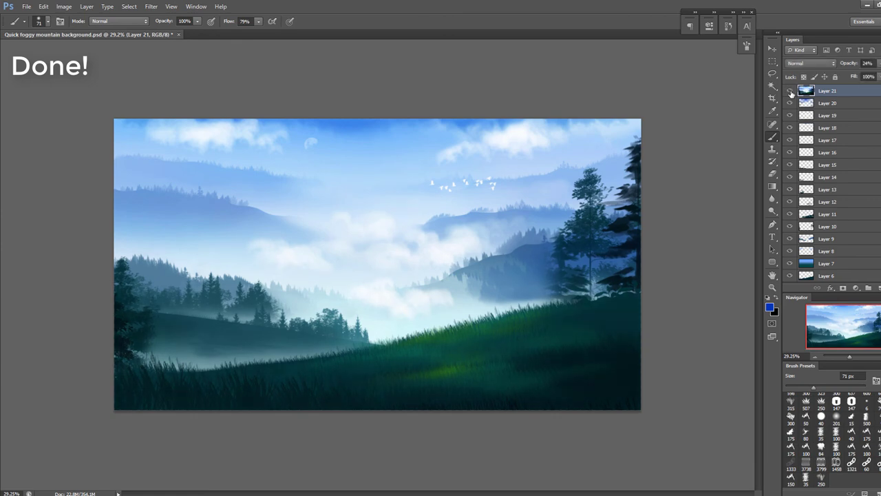
left_click_drag(866, 77, 864, 77)
left_click(789, 91)
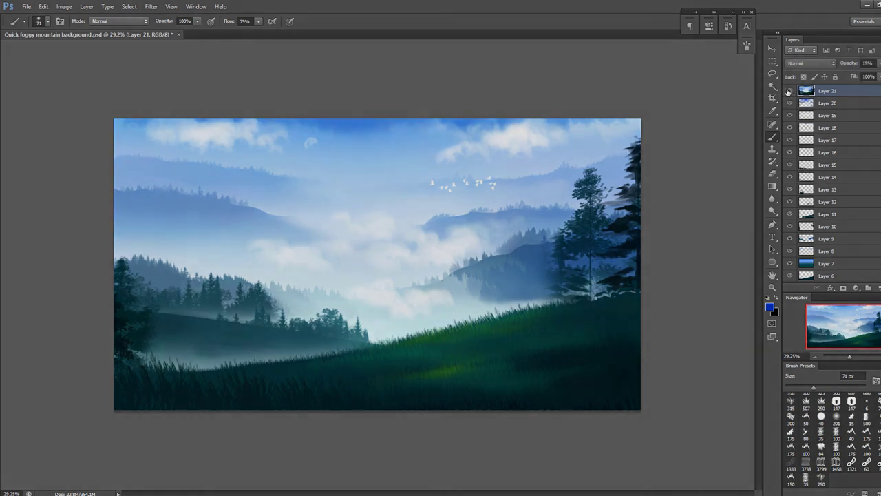
left_click(772, 64)
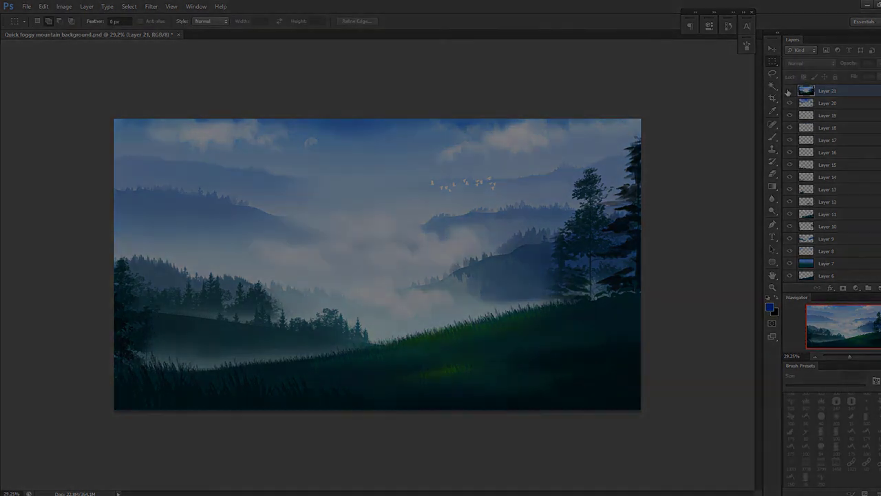